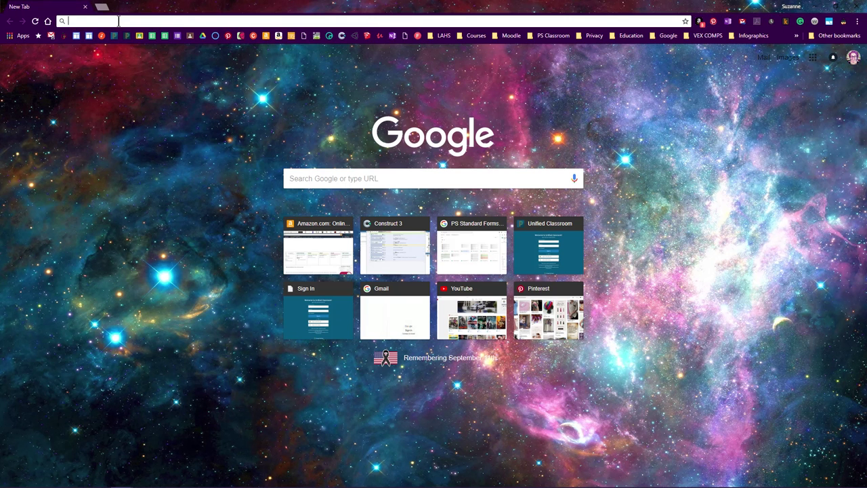
Search Google Images for 'skull and bone silhouette' and open the freepik skull preview
type("skull")
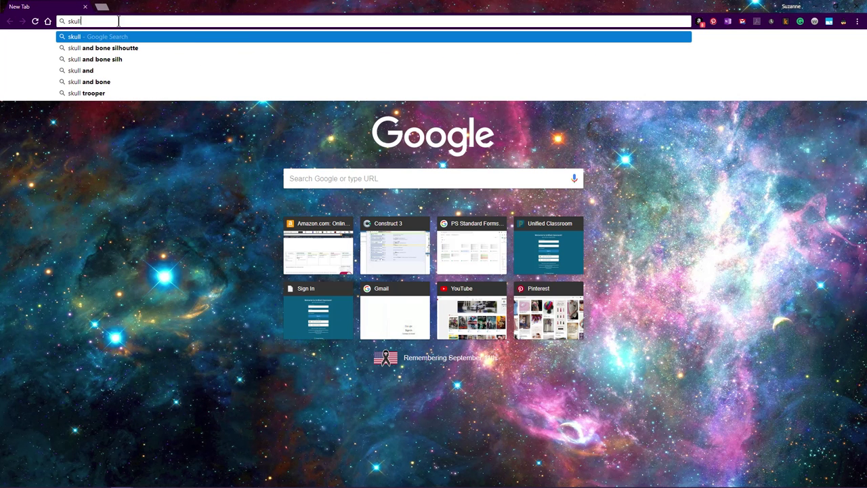
key("Down")
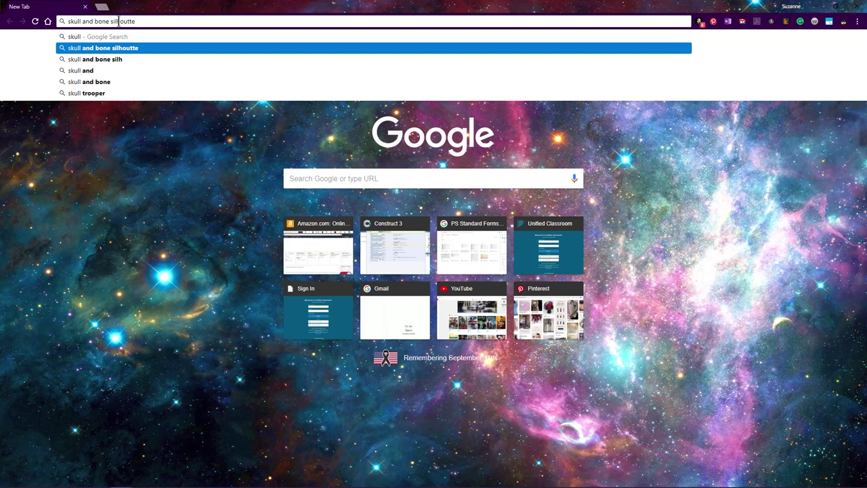
key("Return")
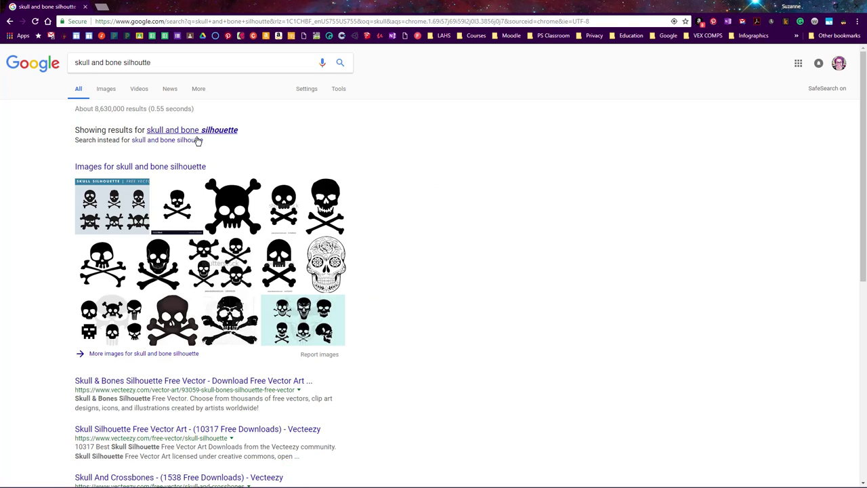
left_click(106, 92)
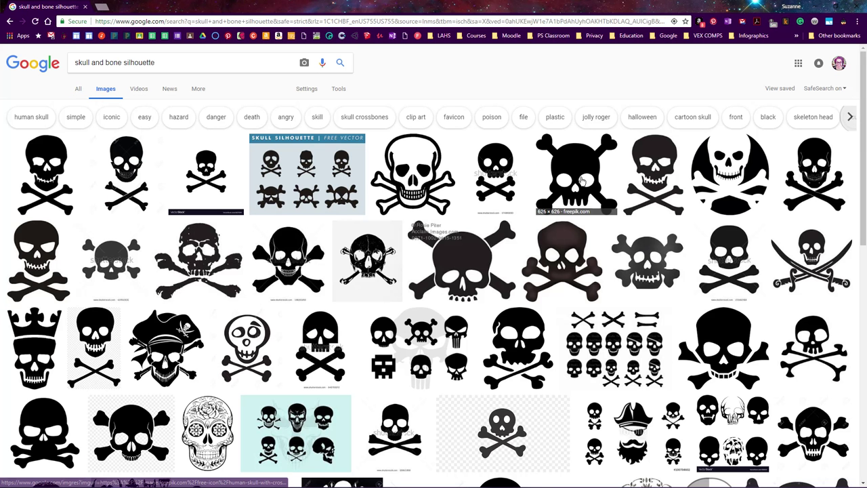
left_click(589, 183)
Save the skull image to Downloads as skull_bones.jpg
right_click(318, 269)
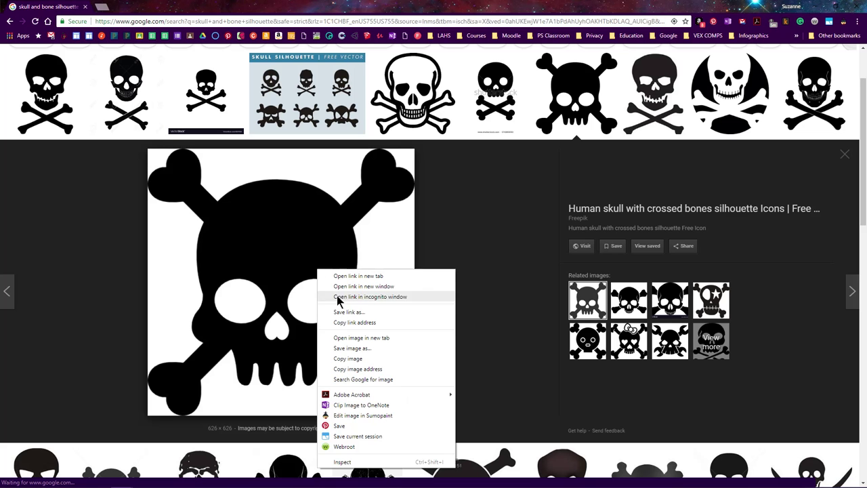
left_click(342, 347)
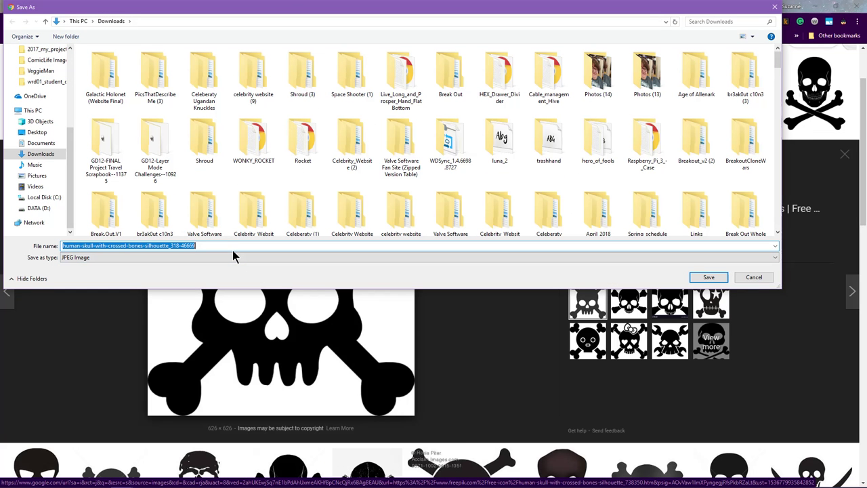
type("skull_bones")
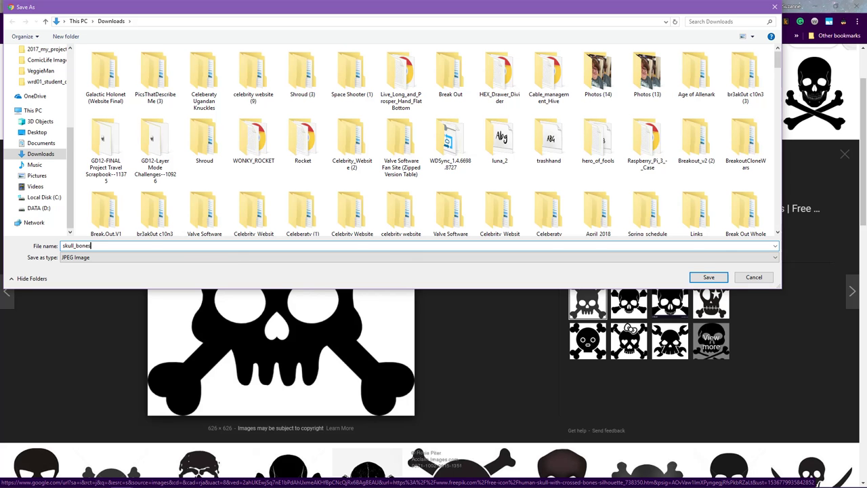
key("Return")
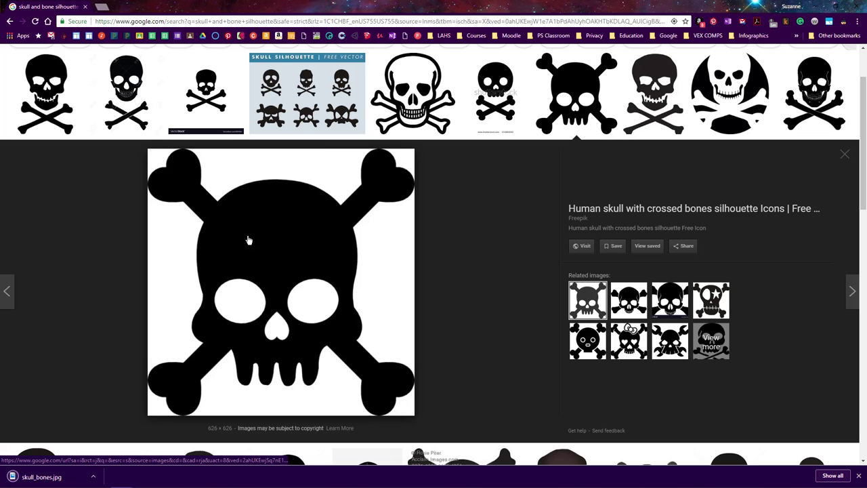
left_click(813, 9)
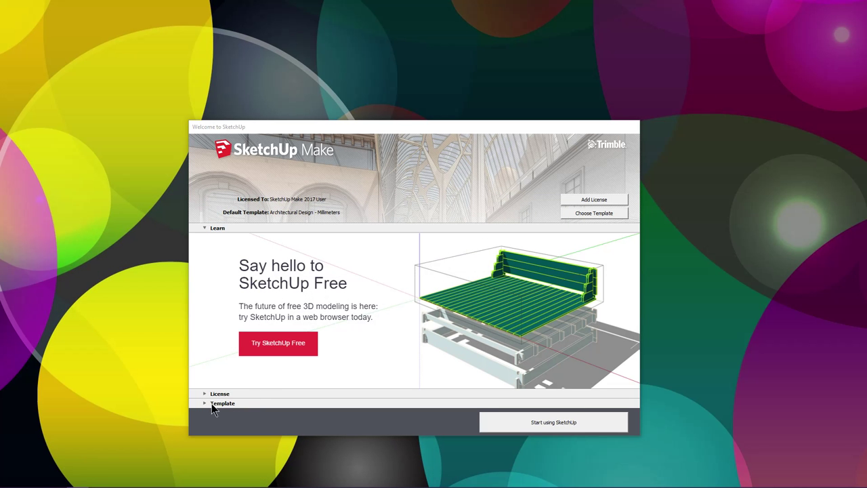
Start a new SketchUp model from the Architectural Design - Millimeters template
left_click(208, 403)
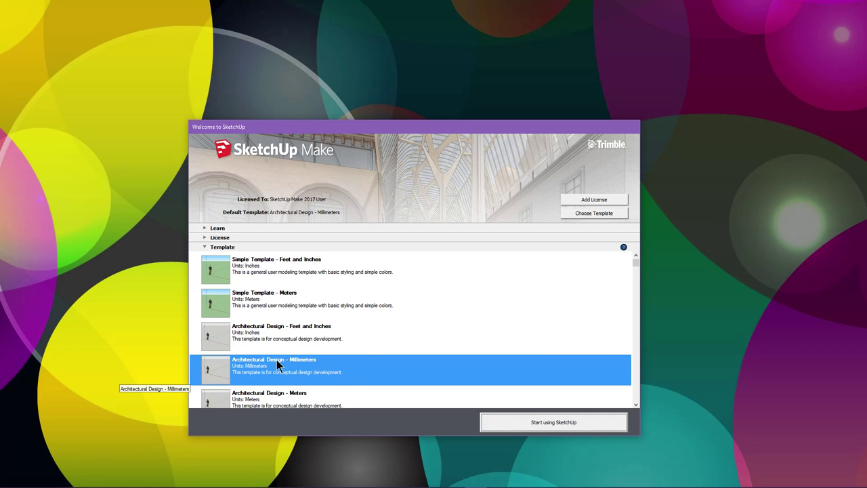
left_click(596, 214)
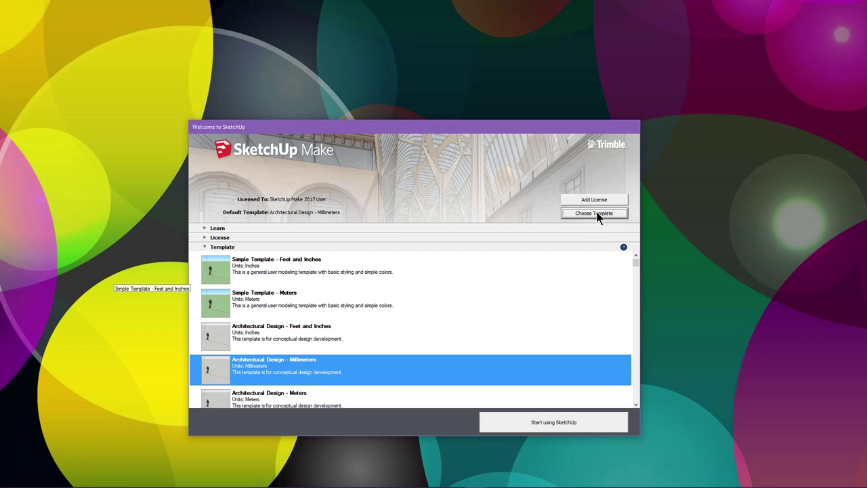
left_click(585, 416)
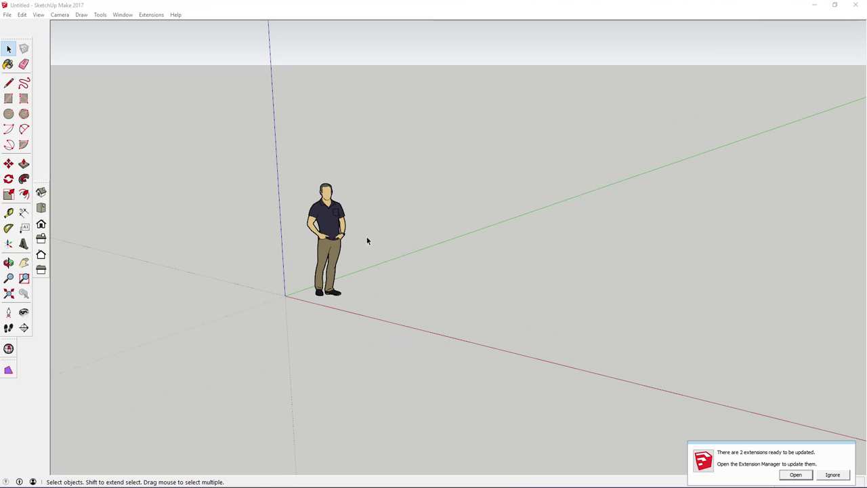
left_click(327, 234)
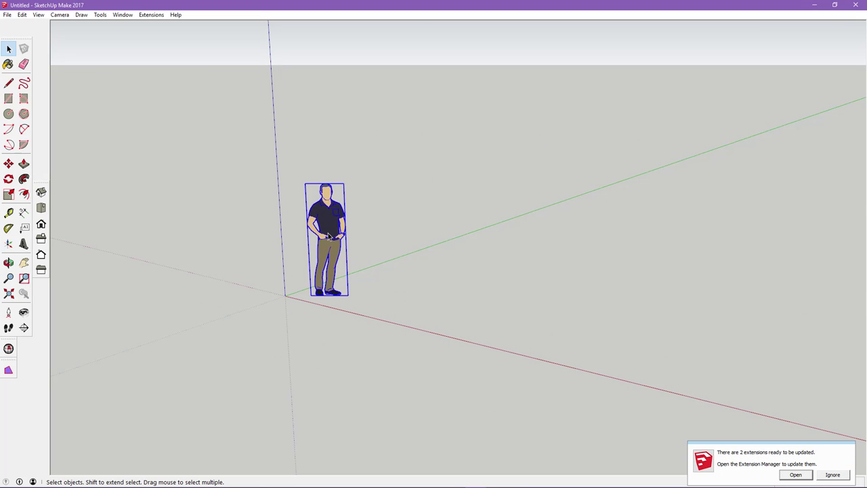
Delete the default human figure and switch to Top view
key("Delete")
left_click(41, 210)
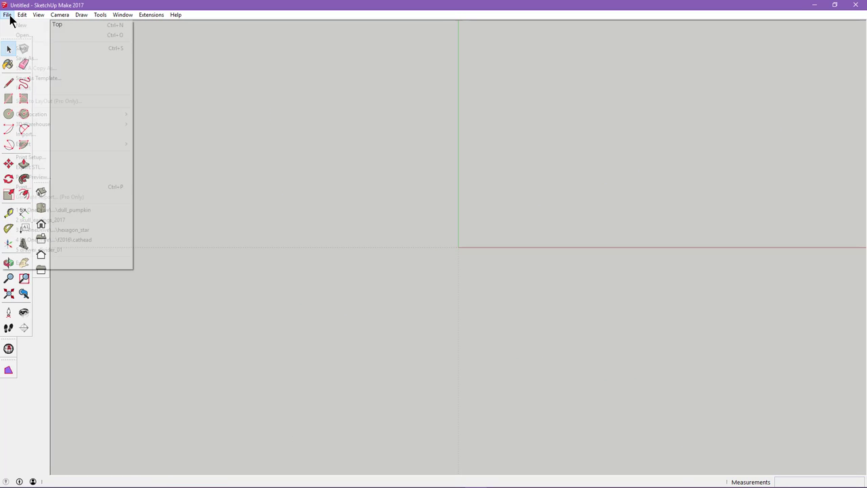
left_click(7, 14)
Import skull_bones.jpg as an image placed at the origin, about 5935mm wide
left_click(26, 134)
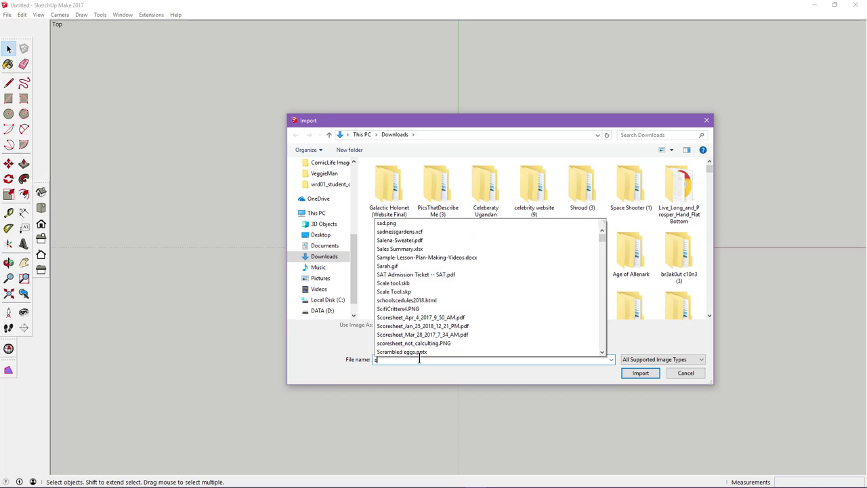
type("skull")
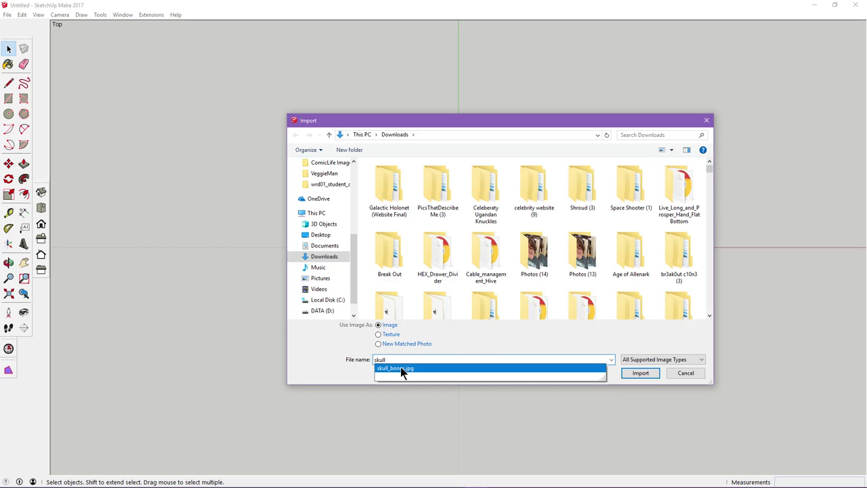
left_click(401, 369)
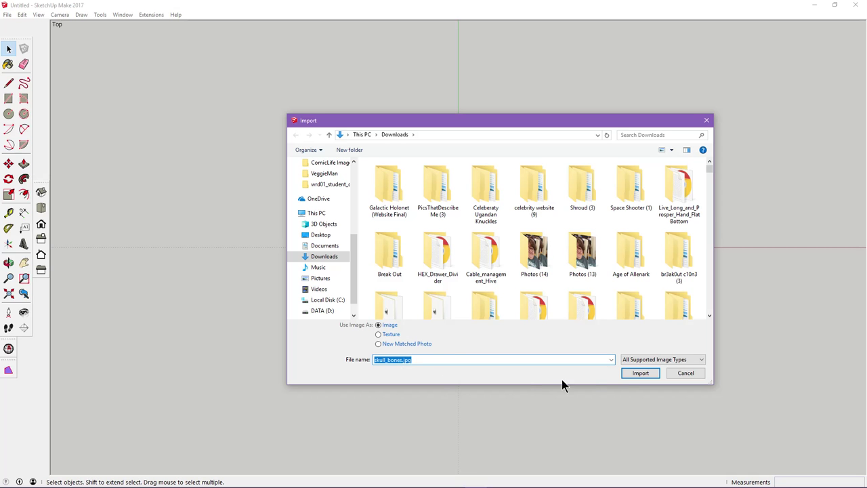
left_click(646, 374)
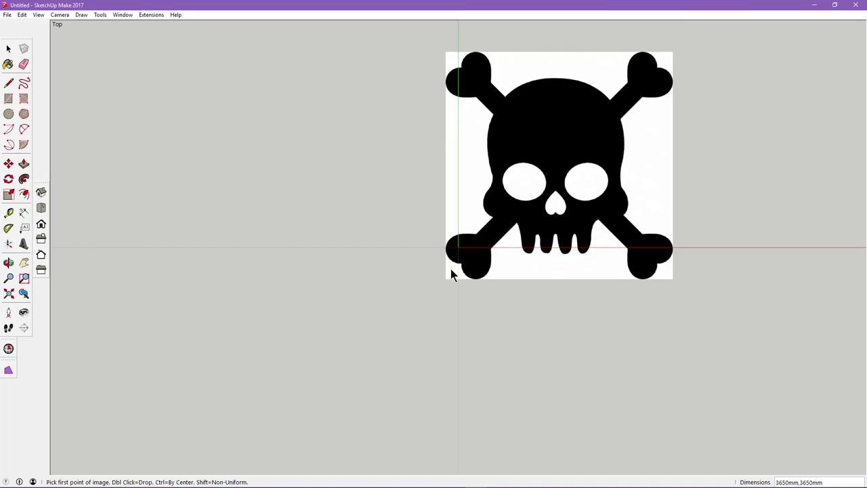
left_click(459, 248)
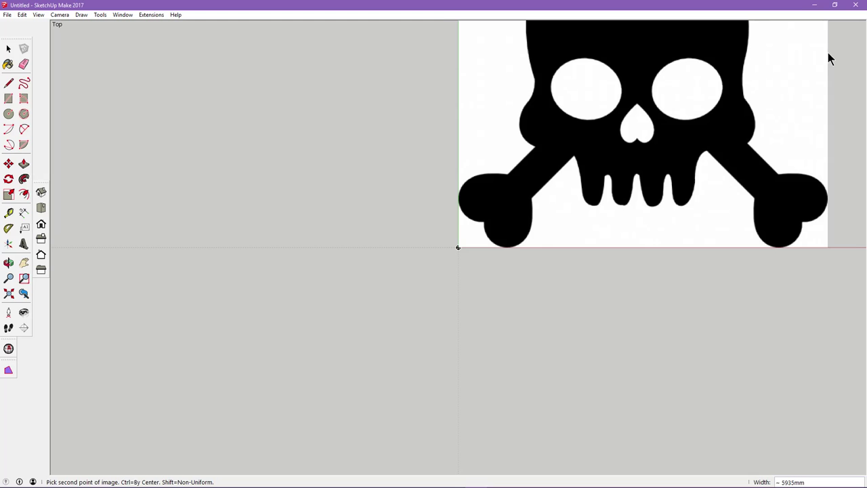
left_click(827, 58)
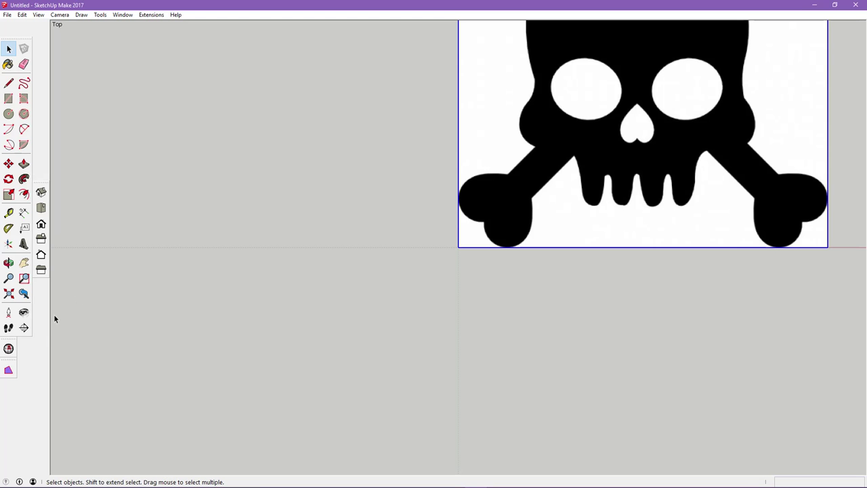
left_click(9, 294)
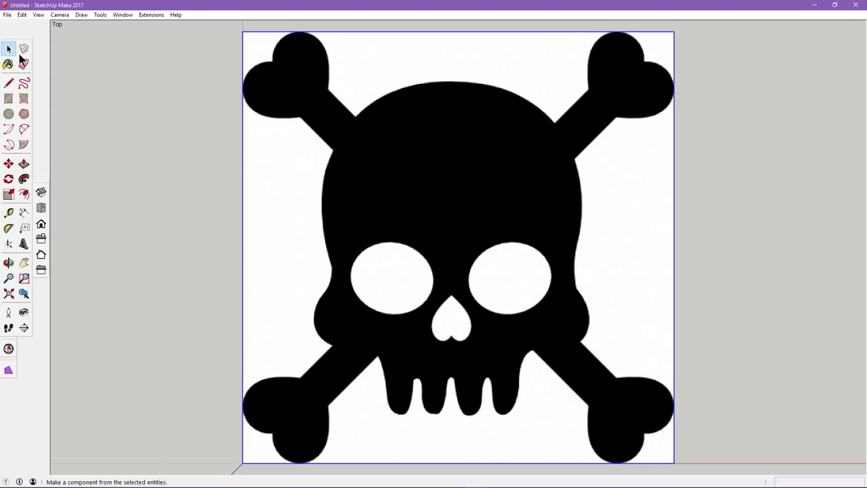
Set the face style to X-ray so the skull image becomes translucent
left_click(38, 15)
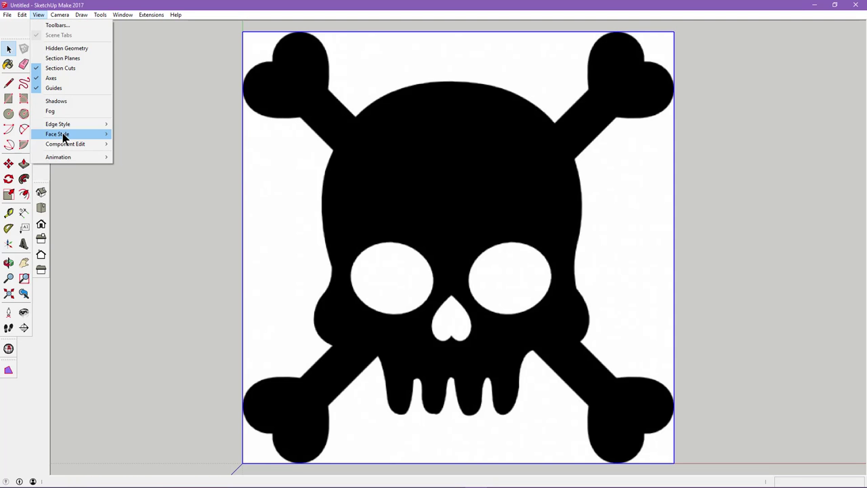
mouse_move(58, 134)
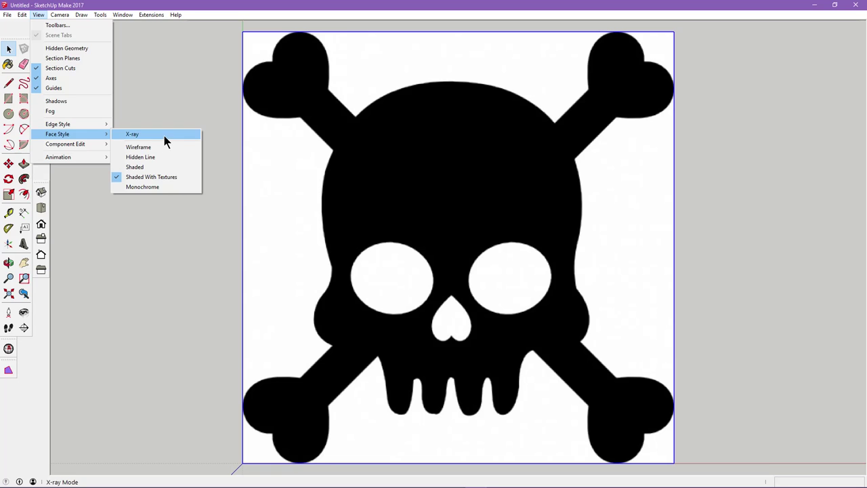
left_click(164, 138)
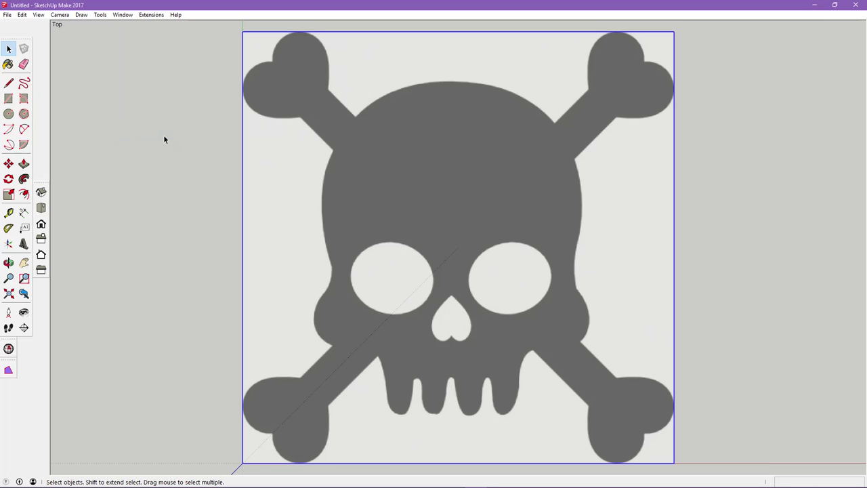
left_click(8, 98)
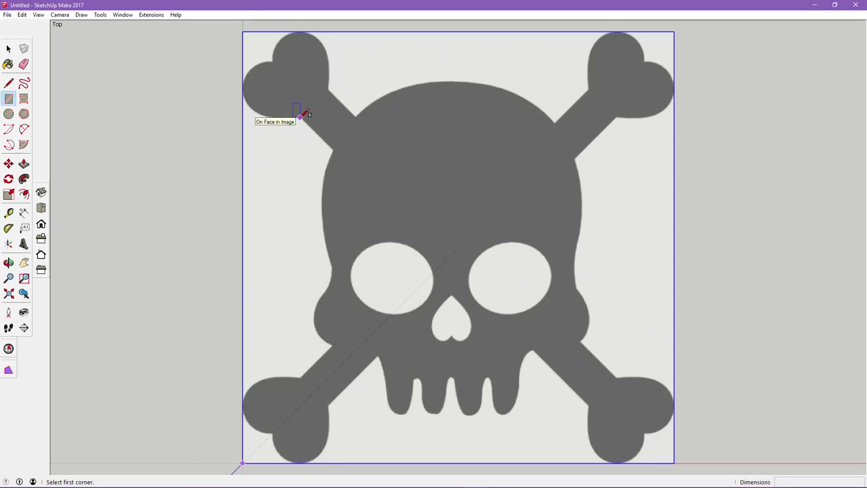
Cover the upper-left crossbone shaft with a rotated rectangle face
scroll(300, 115, "up", 2)
scroll(301, 115, "up", 2)
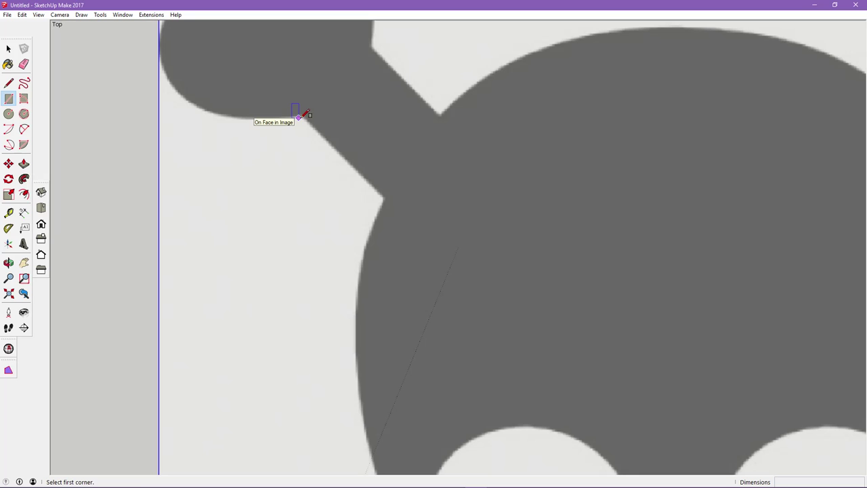
left_click(302, 114)
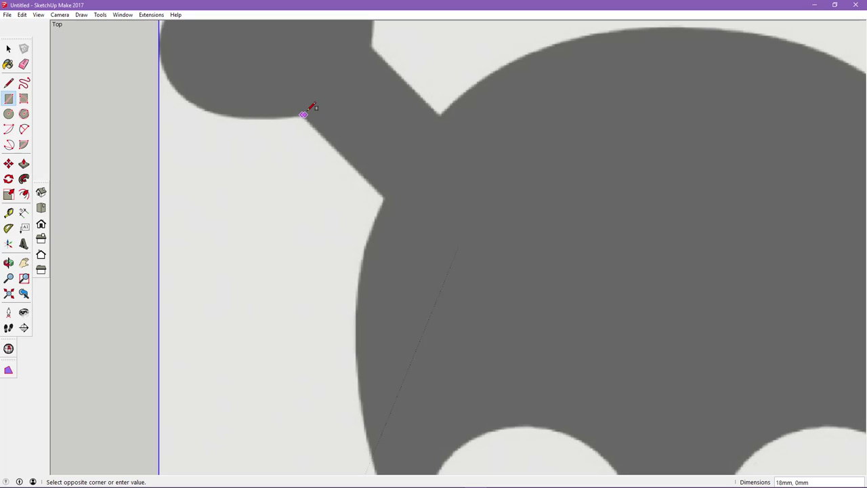
left_click(371, 46)
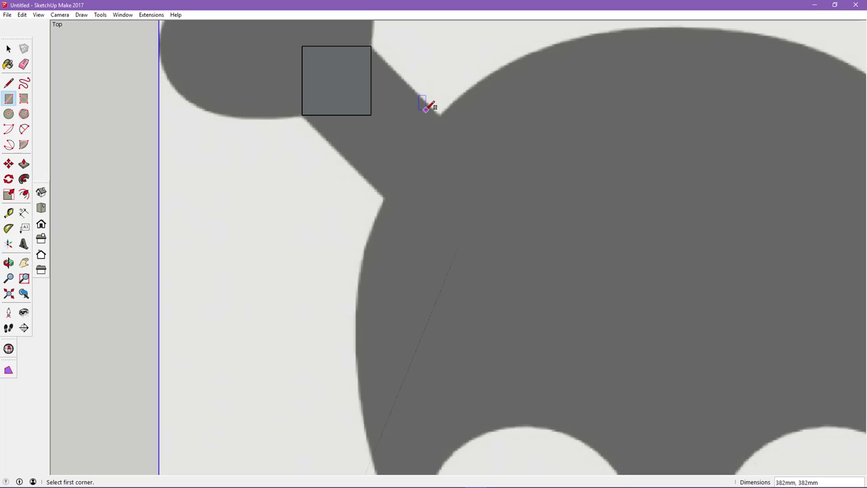
key("ctrl+z")
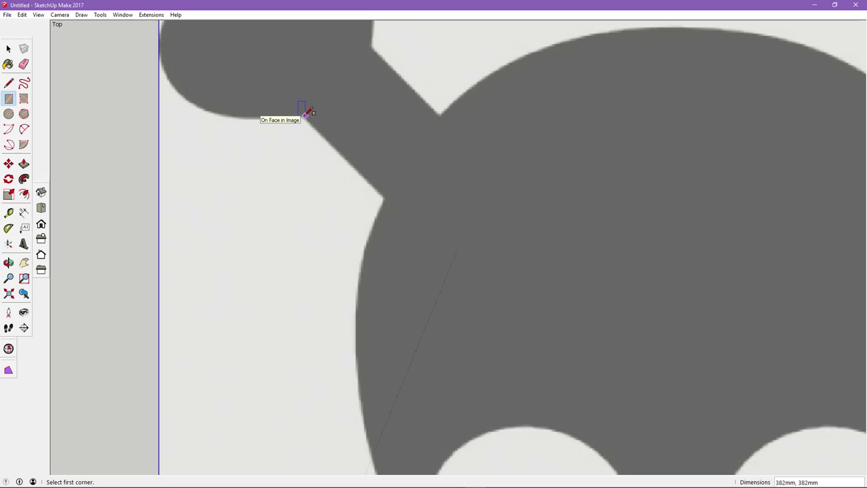
left_click(24, 99)
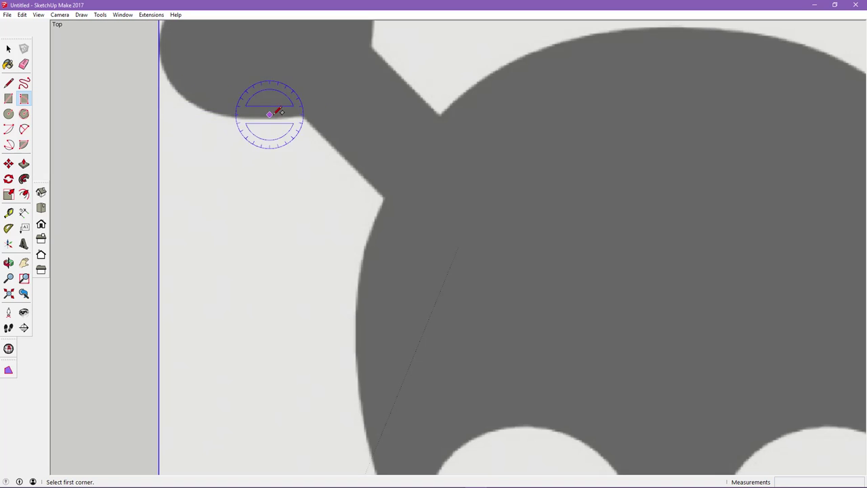
left_click(302, 114)
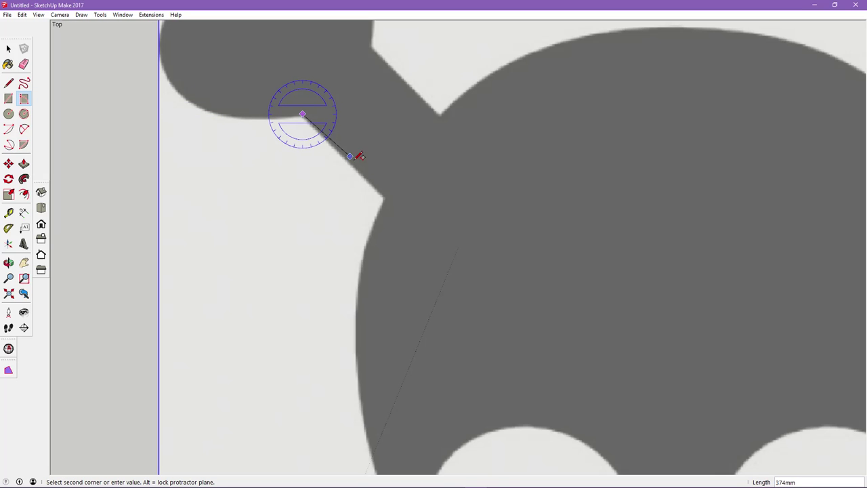
left_click(383, 192)
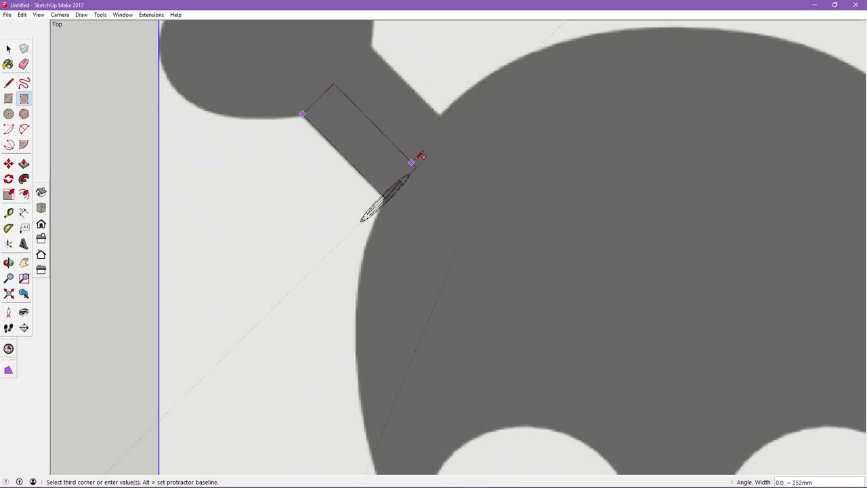
left_click(444, 113)
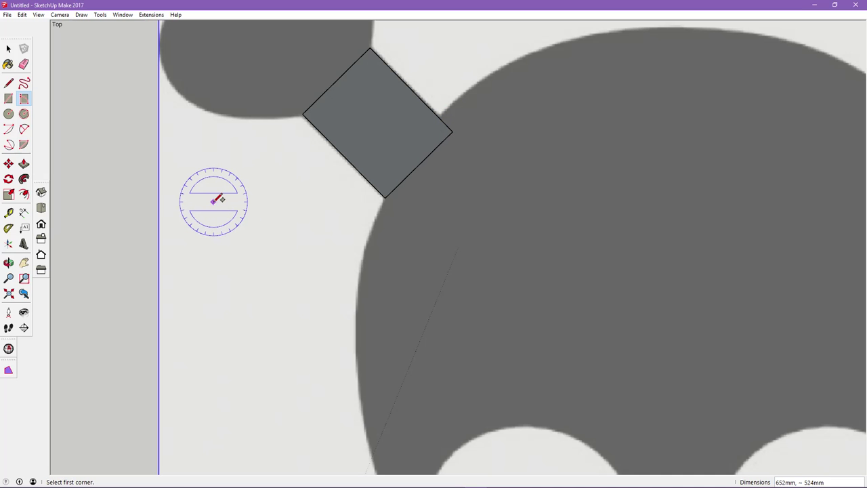
middle_click_drag(251, 196, 259, 390, "shift")
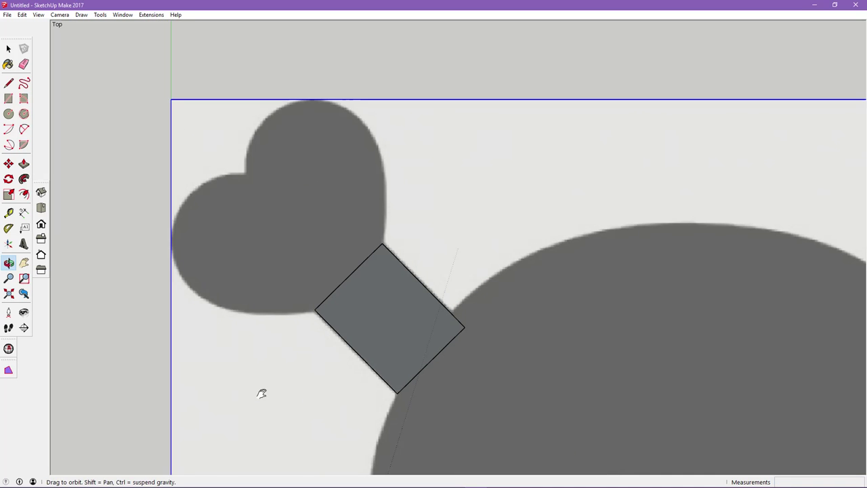
Begin a 2 Point Arc at the bone end's notch and zoom in closer
left_click(24, 129)
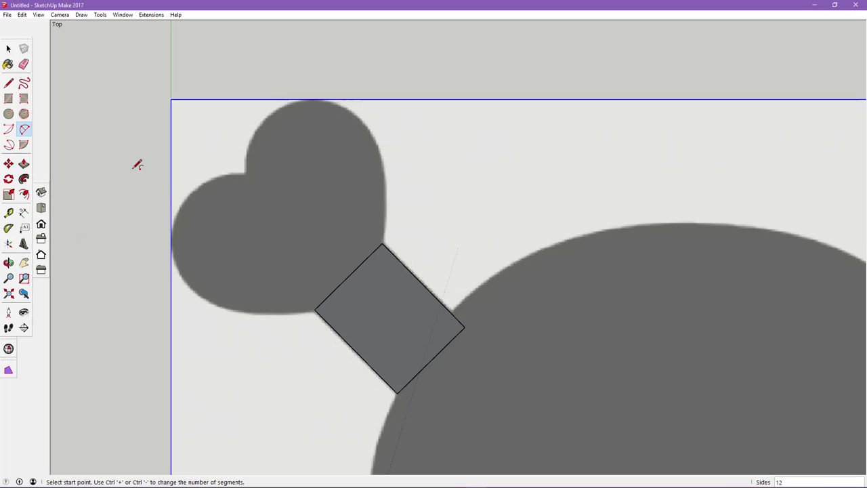
left_click(247, 173)
left_click(247, 174)
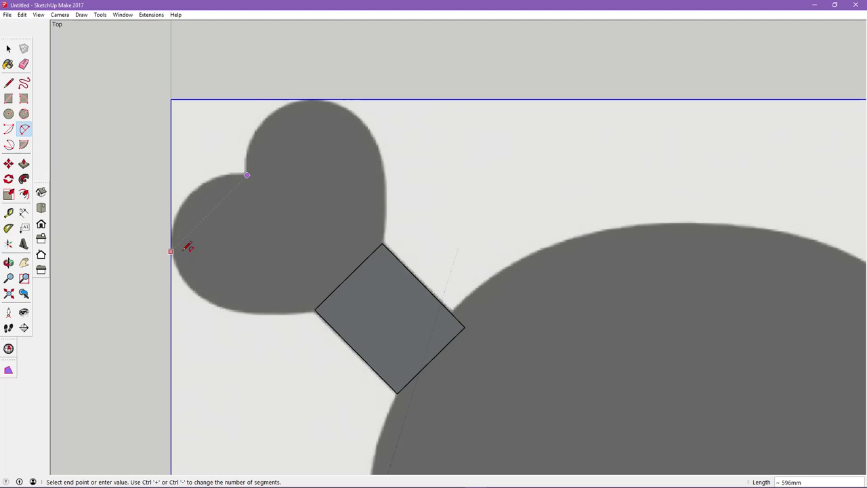
scroll(183, 258, "up", 2)
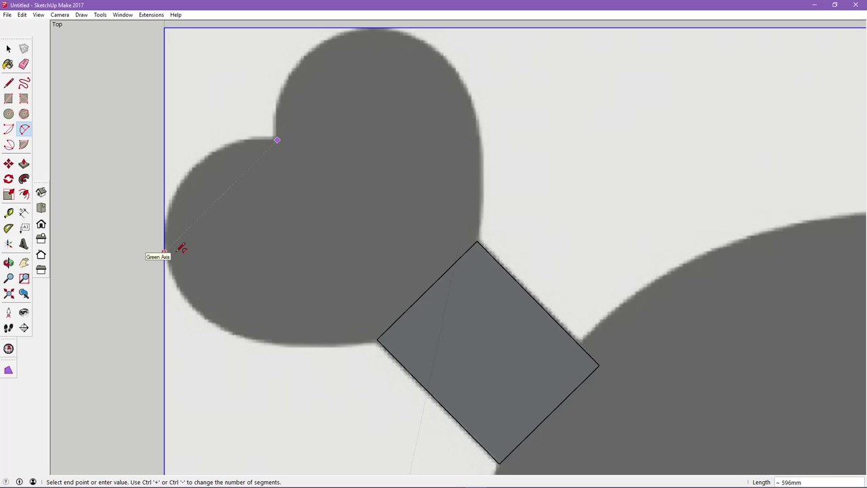
scroll(178, 250, "up", 2)
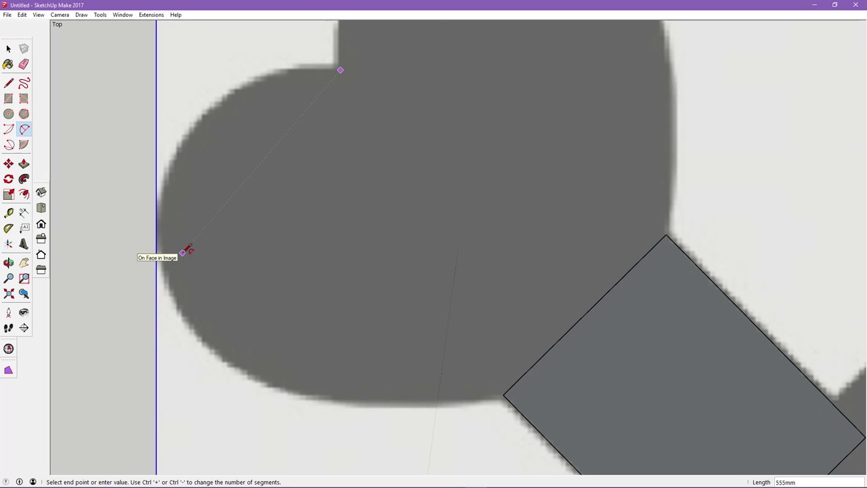
left_click(123, 15)
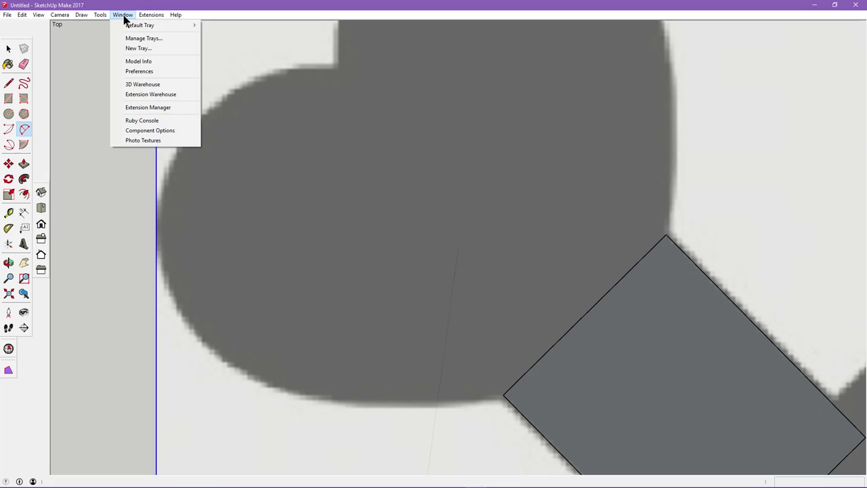
Set units to 0.00mm length and 0.00 angle precision, with both snappings off
left_click(142, 61)
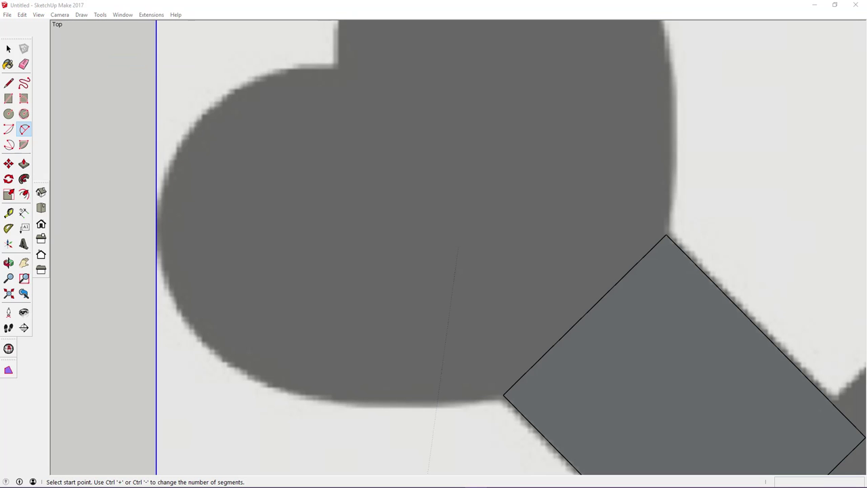
left_click_drag(126, 145, 478, 127)
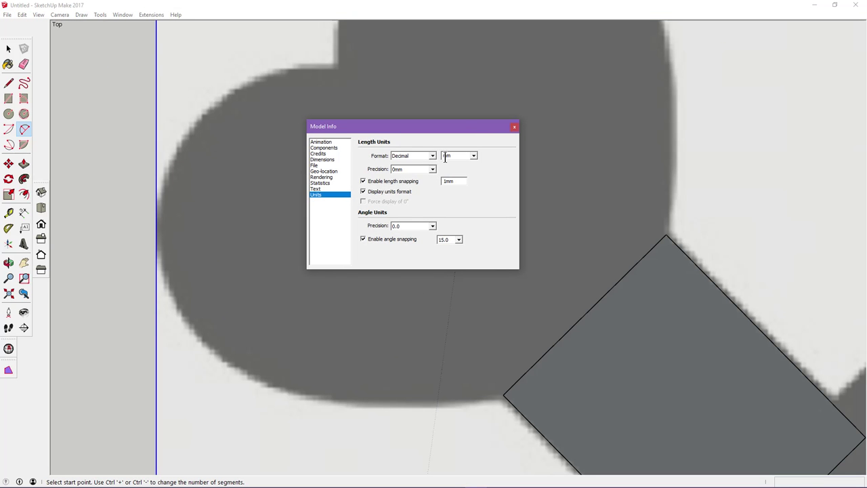
left_click(413, 170)
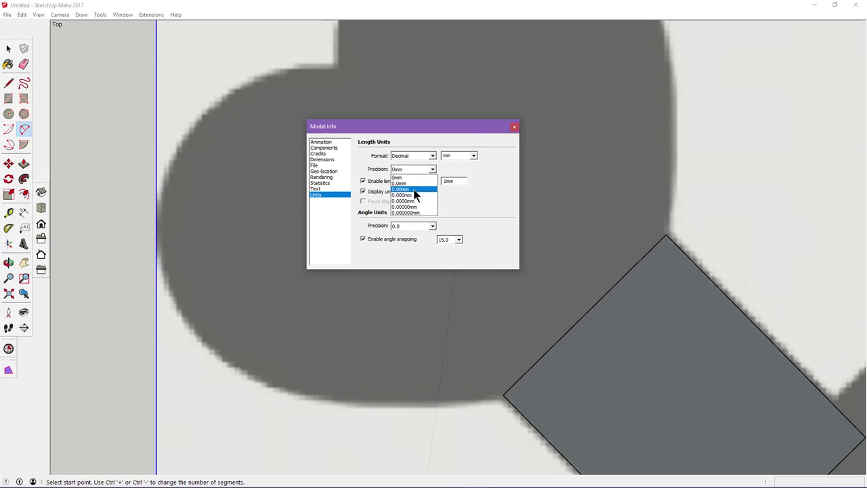
left_click(363, 181)
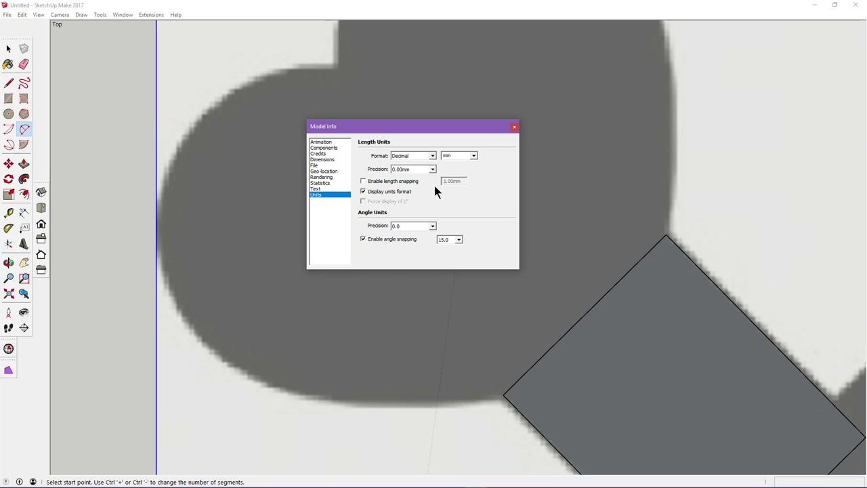
left_click(405, 226)
left_click(380, 239)
left_click(516, 127)
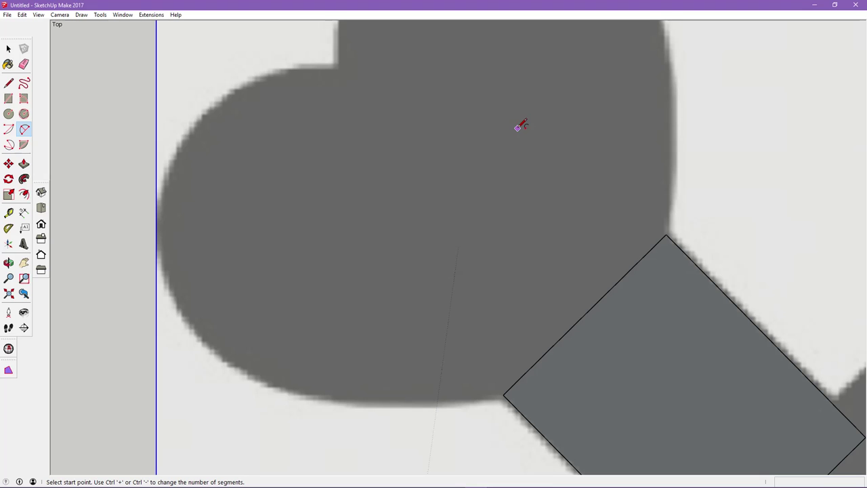
Draw an arc from the bone end's notch to its left edge
left_click(337, 69)
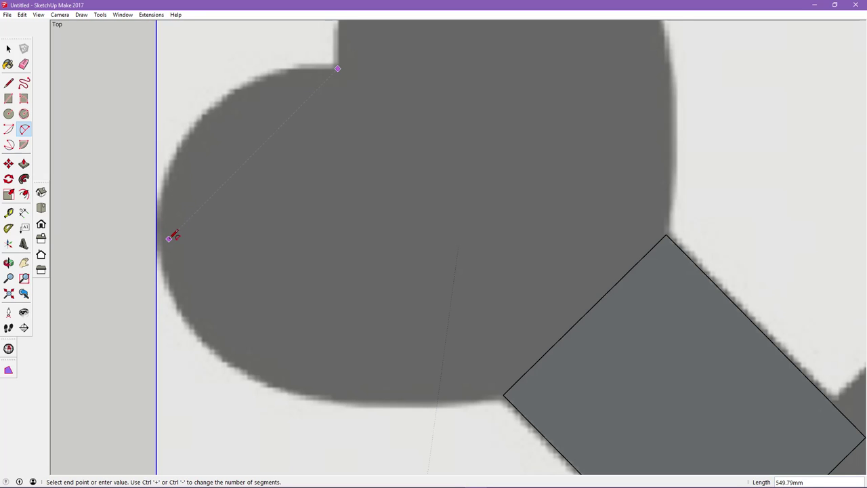
scroll(171, 239, "up", 3)
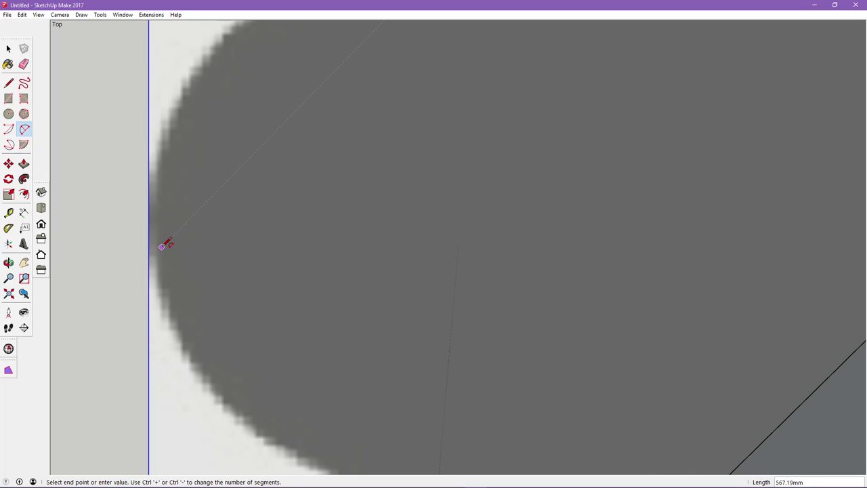
left_click(161, 247)
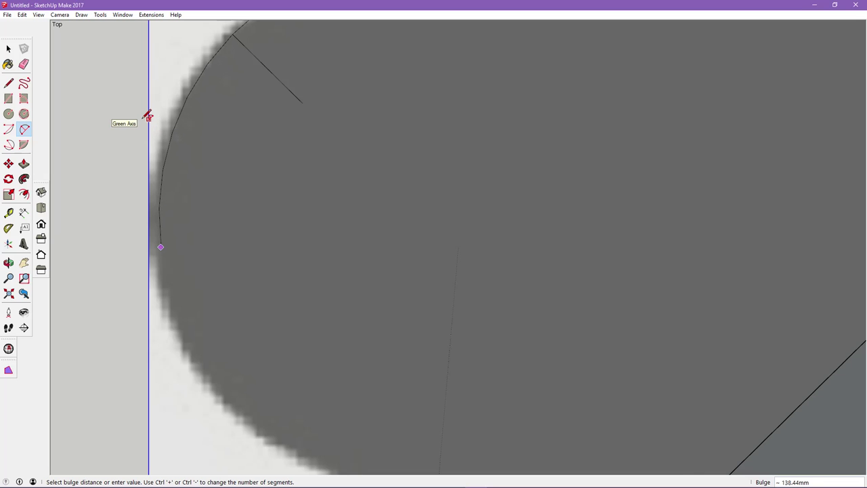
left_click(175, 88)
scroll(266, 193, "down", 2)
scroll(268, 197, "down", 1)
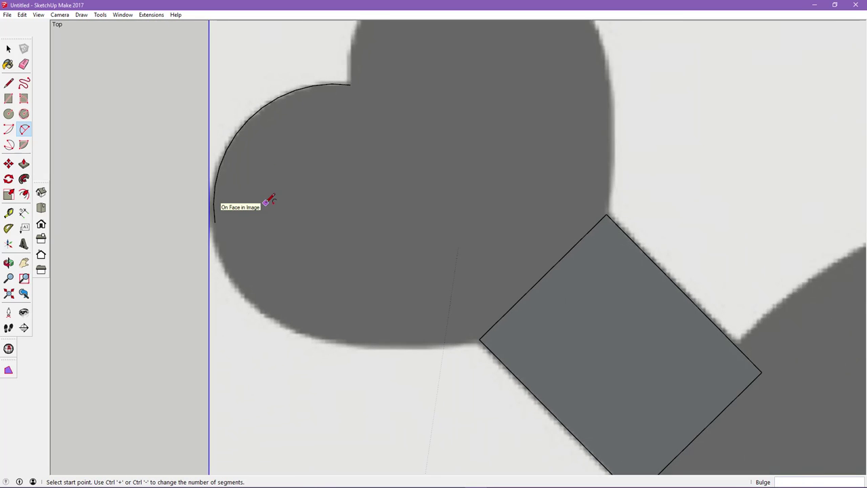
Arc down to the shaft rectangle's corner, redraw it lower, and erase the oversized arc
left_click(215, 222)
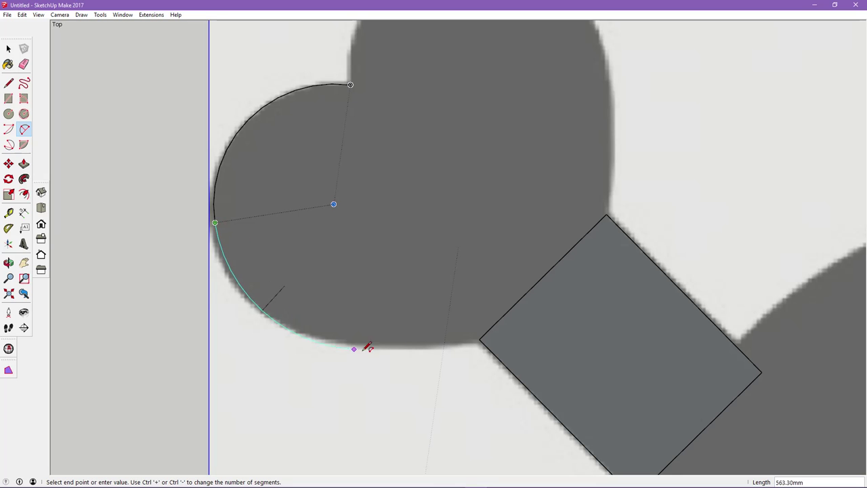
left_click(479, 338)
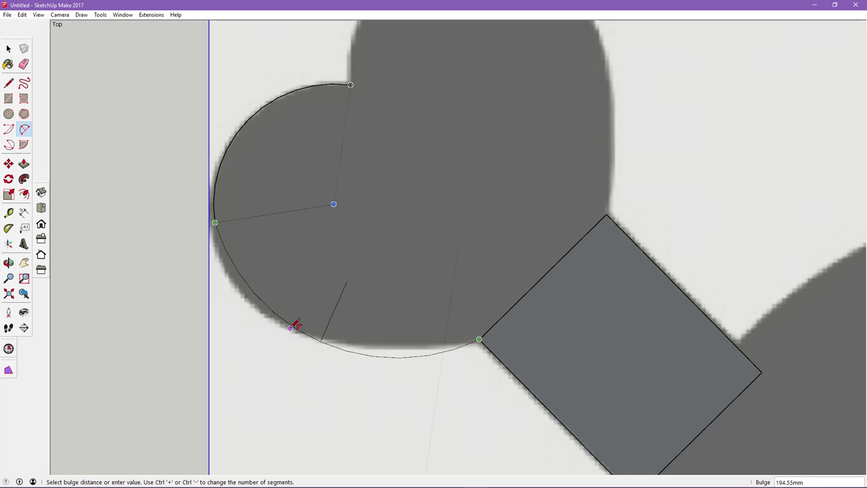
left_click(264, 325)
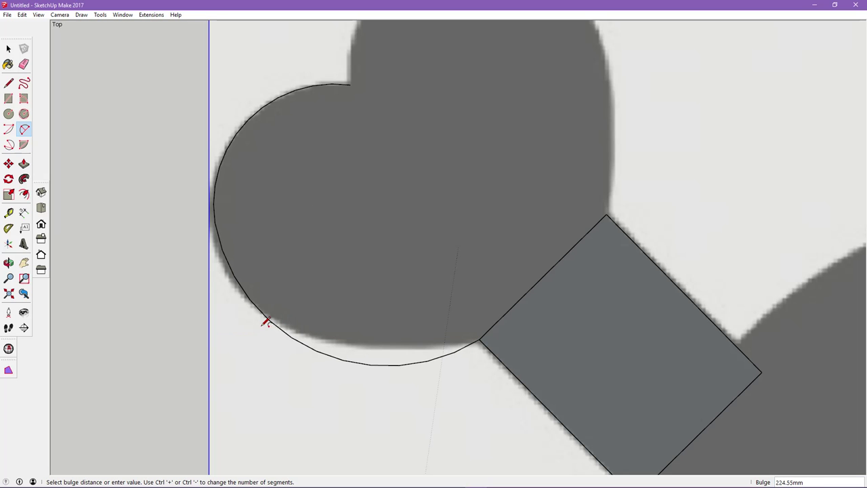
left_click(270, 319)
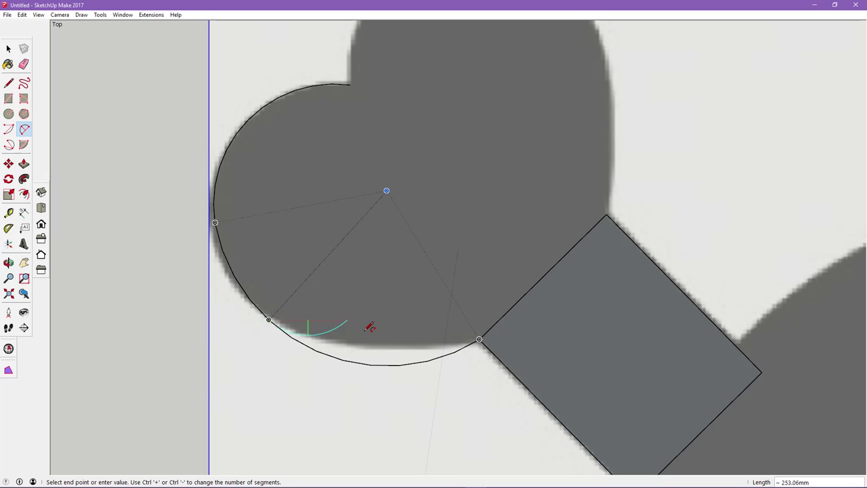
left_click(479, 339)
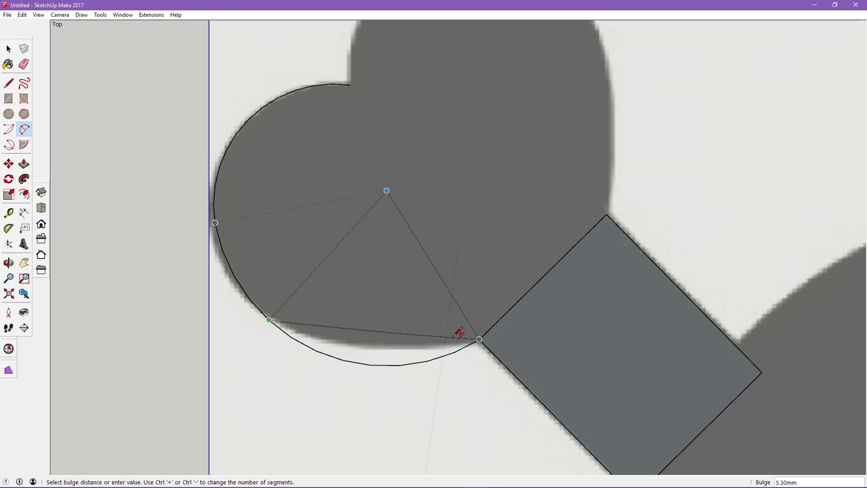
left_click(371, 347)
left_click(23, 64)
left_click(344, 356)
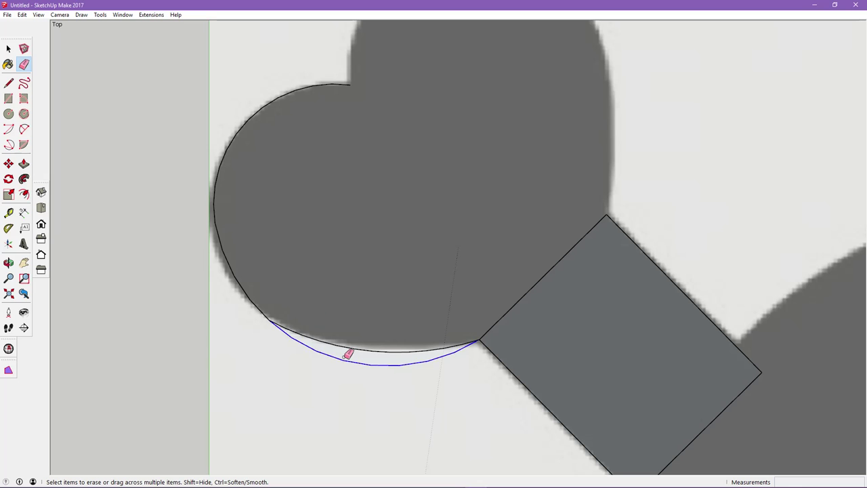
Add a left-side arc along the lobe outline, then erase the redundant arc
left_click(24, 129)
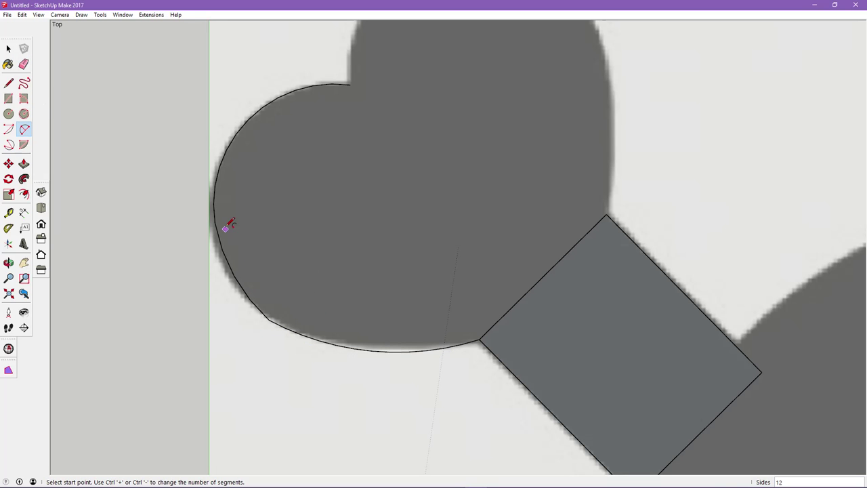
left_click(227, 150)
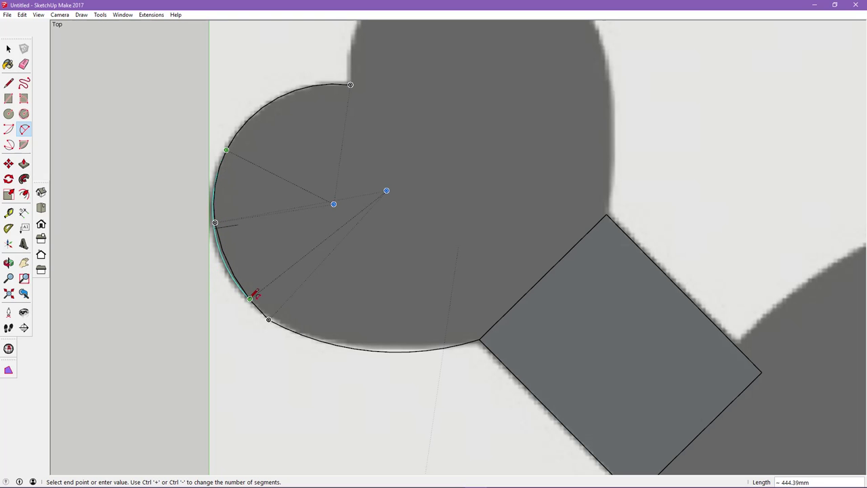
left_click(270, 319)
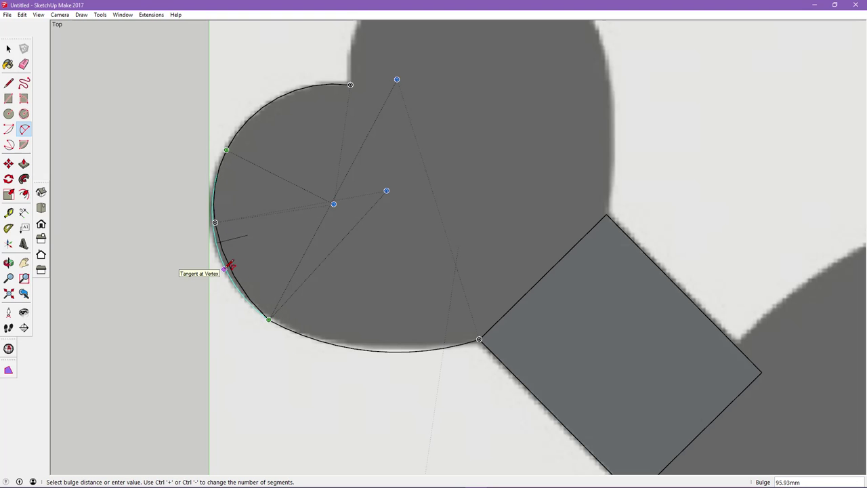
left_click(228, 265)
left_click(25, 65)
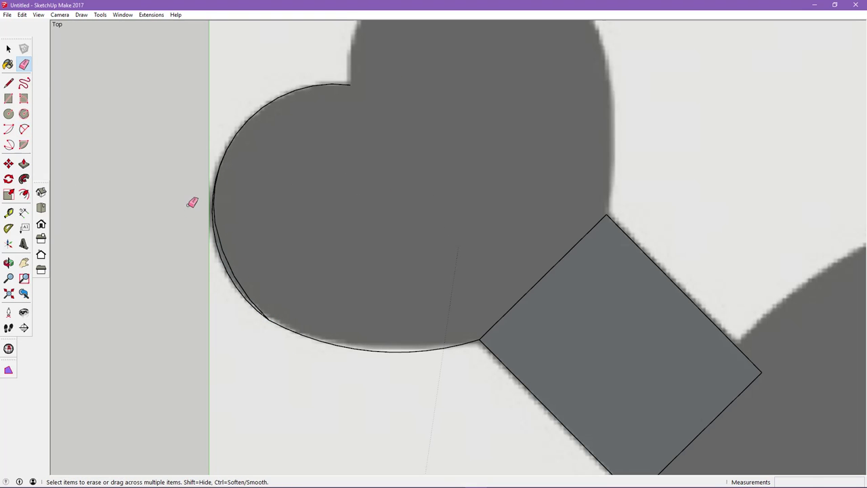
left_click(230, 254)
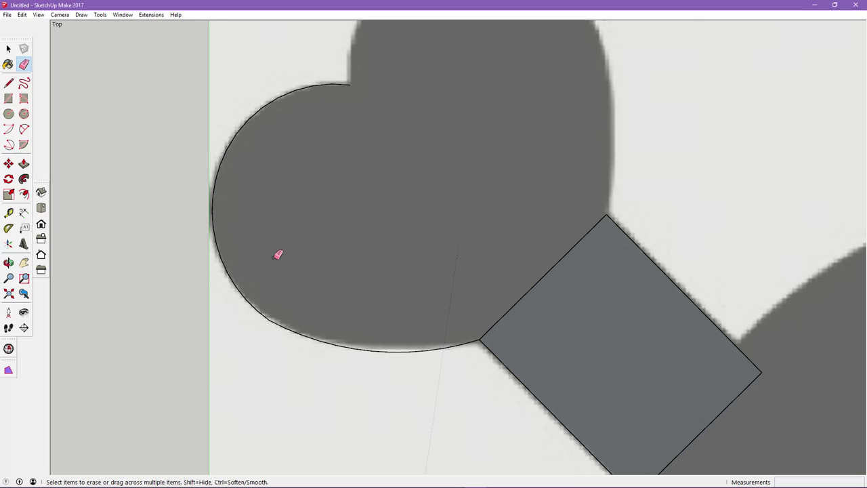
scroll(289, 296, "up", 2)
scroll(289, 296, "up", 2)
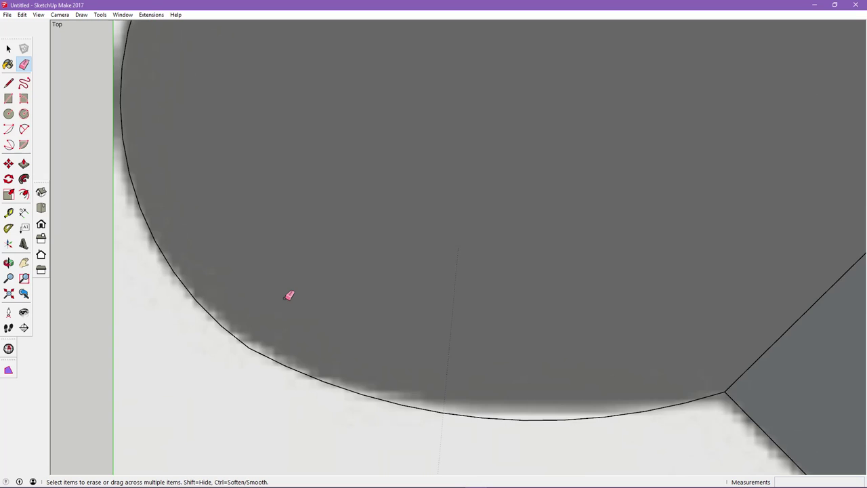
scroll(289, 296, "down", 1)
scroll(289, 295, "down", 2)
scroll(289, 295, "down", 2)
scroll(289, 296, "down", 1)
scroll(292, 294, "down", 2)
Complete the left and right lobe arcs of the bone end
left_click(23, 128)
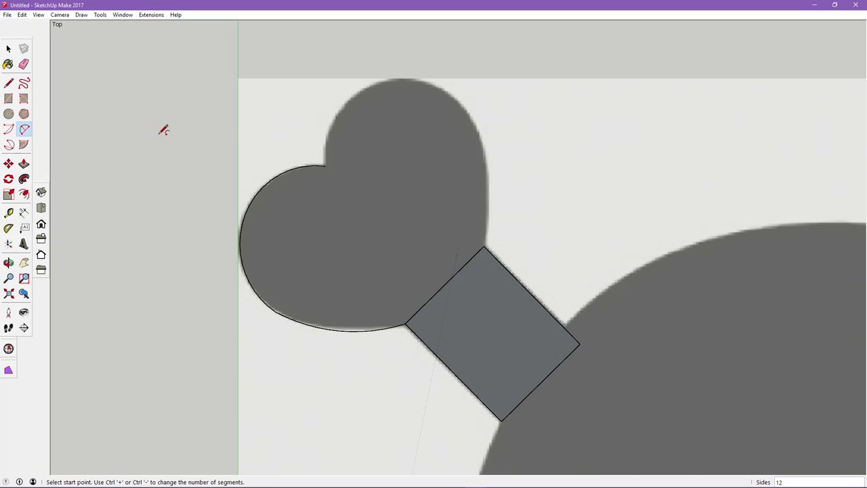
left_click(325, 166)
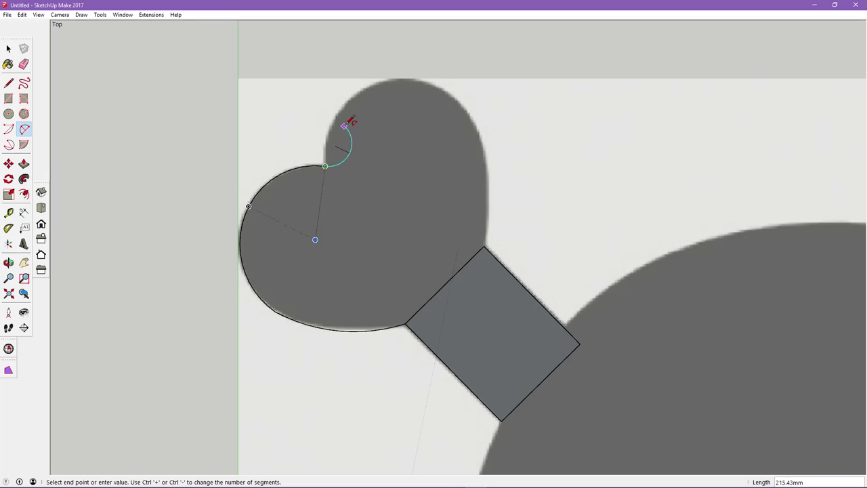
left_click(428, 82)
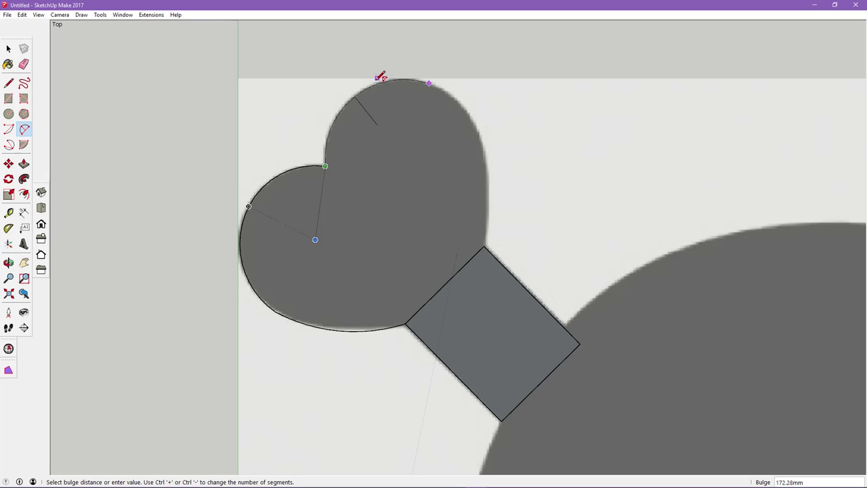
left_click(434, 90)
left_click(429, 82)
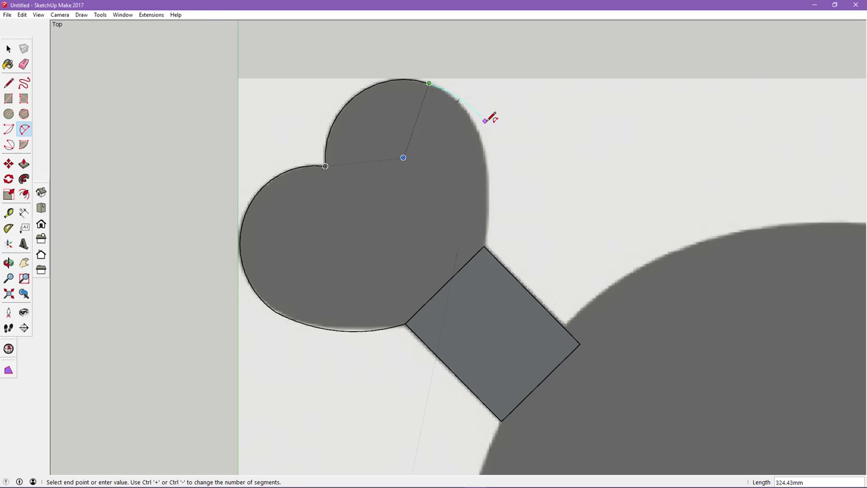
left_click(485, 165)
left_click(486, 166)
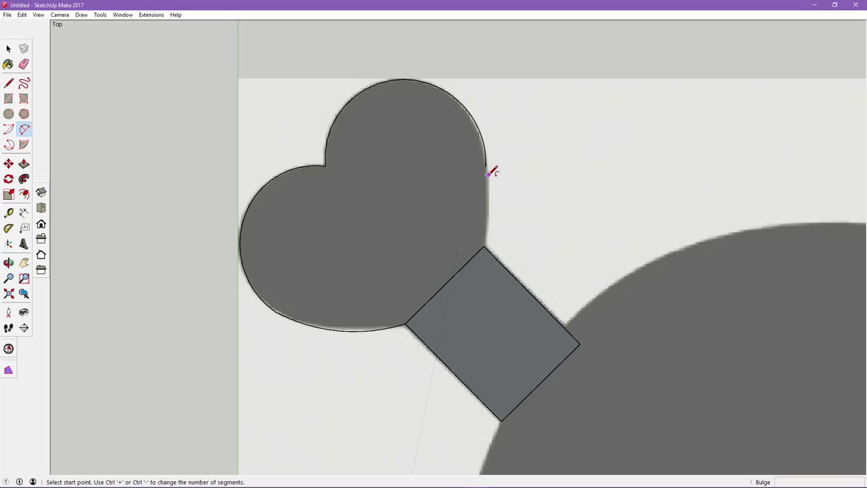
Close the lobe outline with a line to the shaft corner and erase the joining edge
left_click(8, 82)
left_click(485, 165)
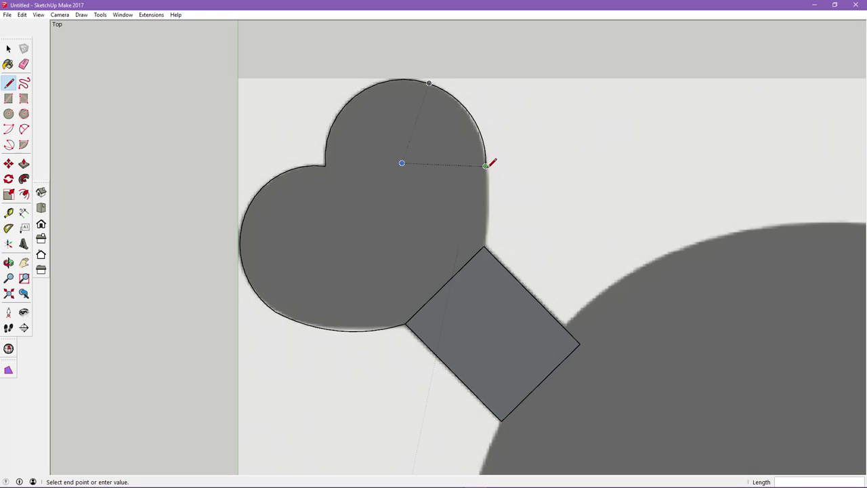
left_click(485, 247)
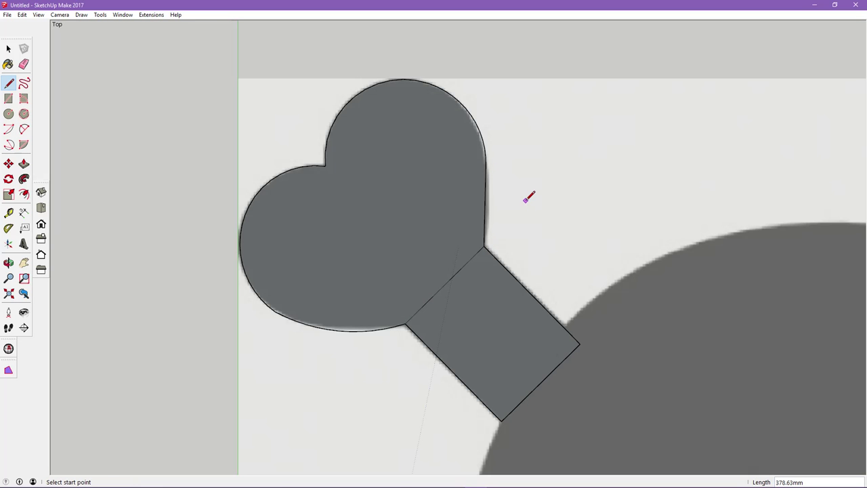
left_click(23, 64)
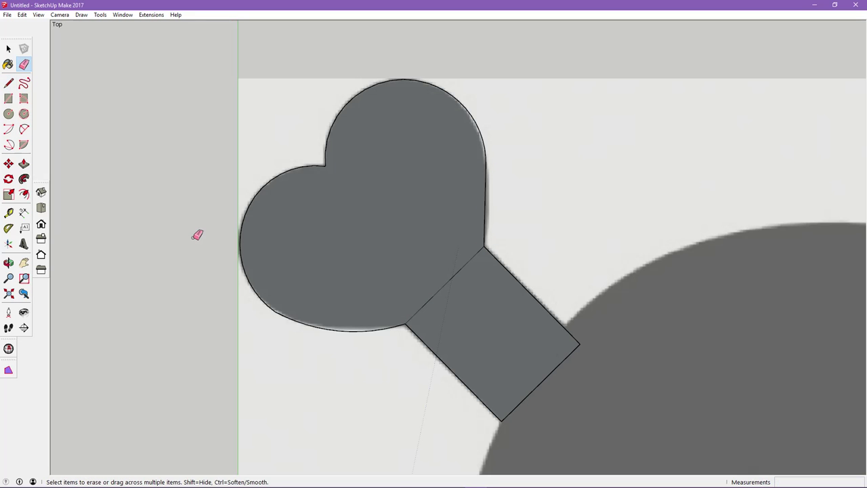
left_click_drag(440, 287, 448, 295)
middle_click_drag(507, 336, 138, 332, "shift")
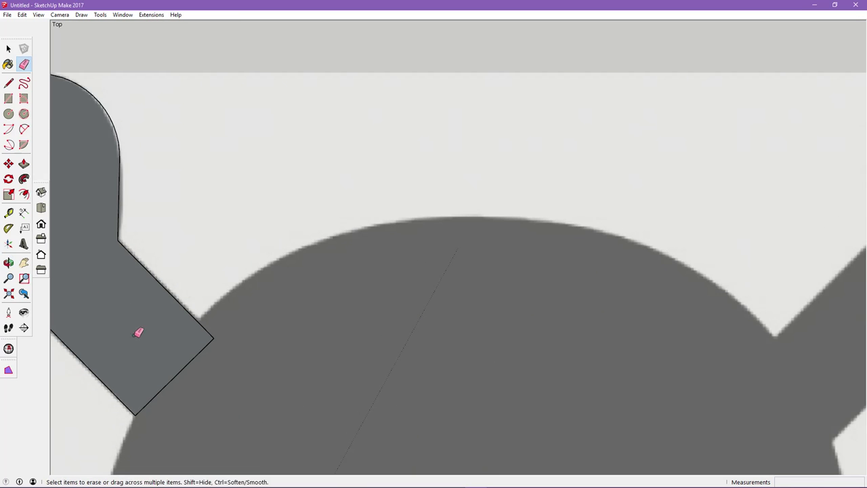
Draw an arc across the skull's top from the left shaft to the right bone
left_click(24, 129)
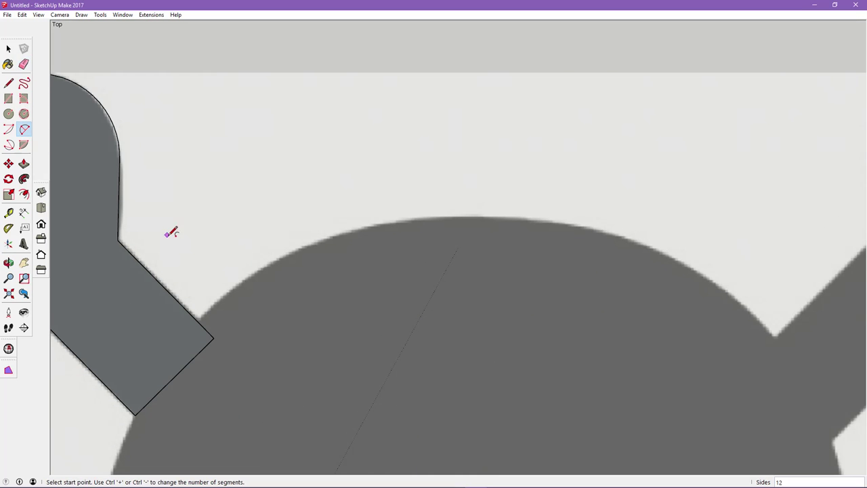
left_click(197, 322)
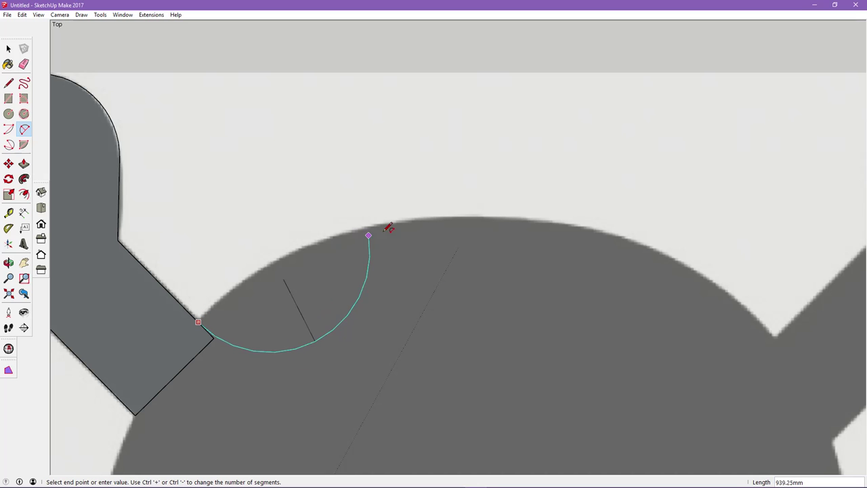
left_click(774, 337)
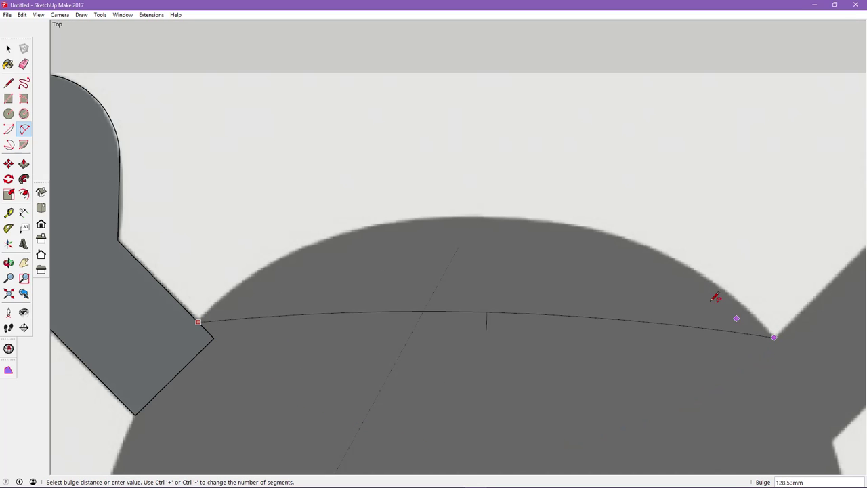
left_click(600, 216)
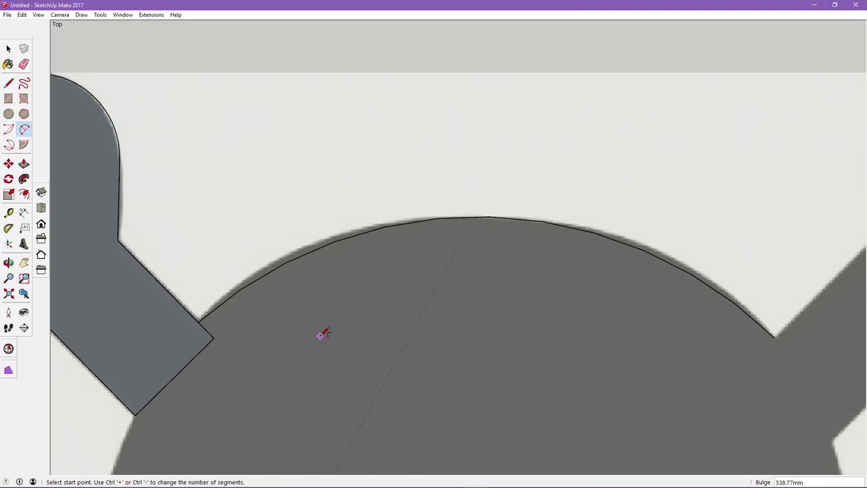
Trace the skull's left edge with two arcs down from the bone junction
scroll(323, 333, "down", 1)
scroll(323, 329, "down", 2)
scroll(323, 327, "down", 1)
middle_click_drag(322, 347, 499, 129, "shift")
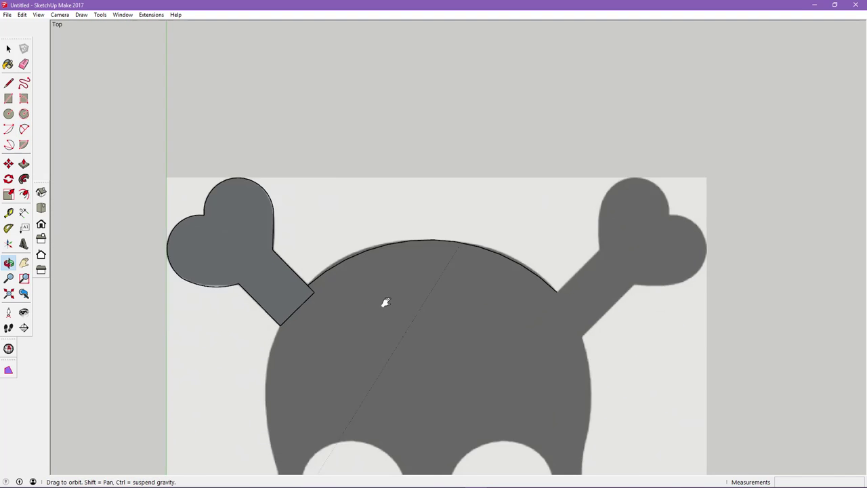
scroll(447, 183, "up", 3)
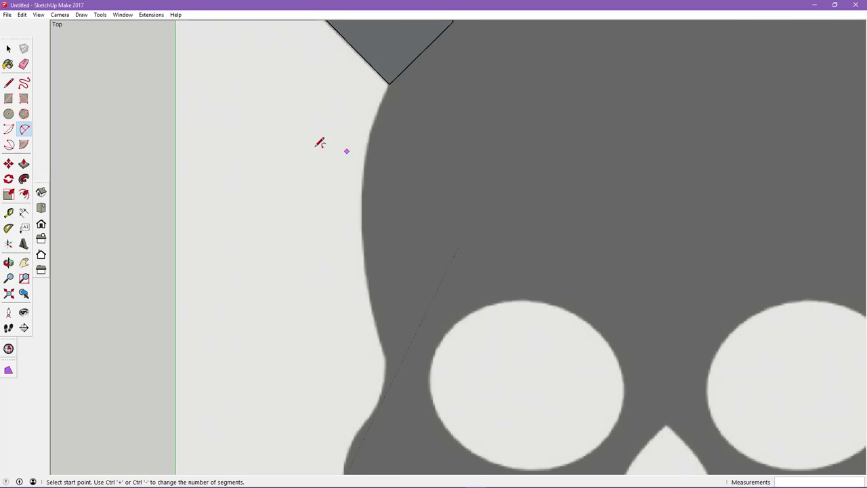
left_click(390, 84)
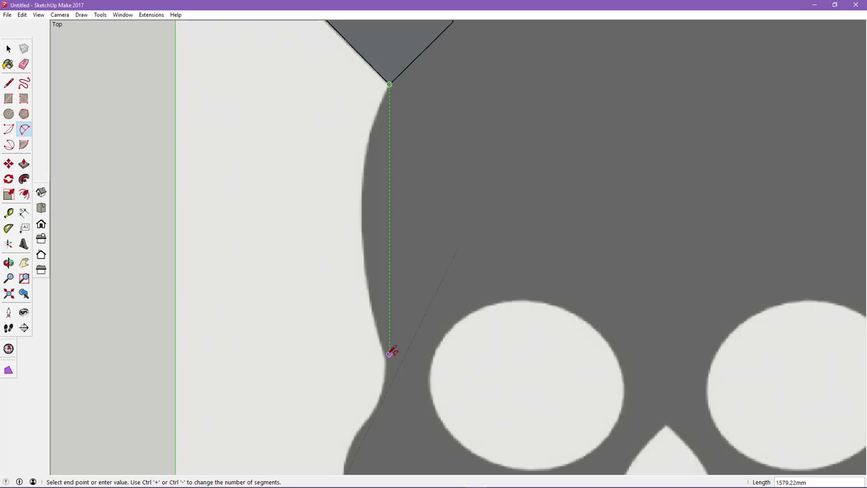
left_click(390, 358)
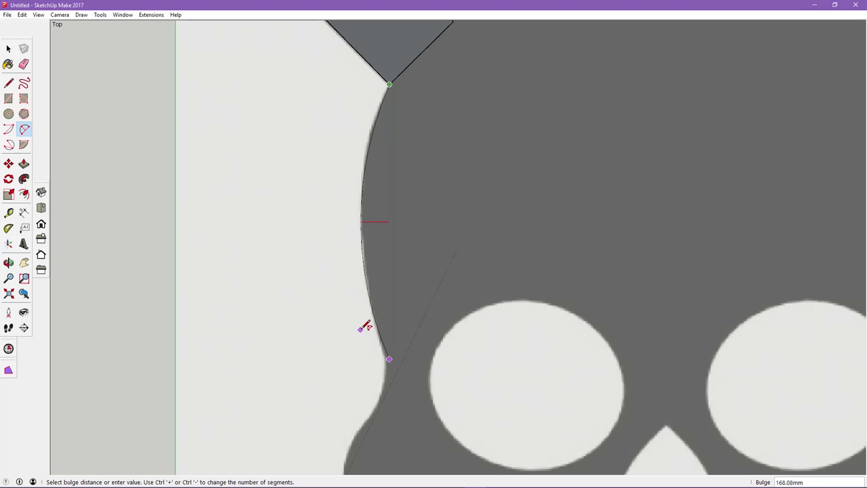
left_click(365, 326)
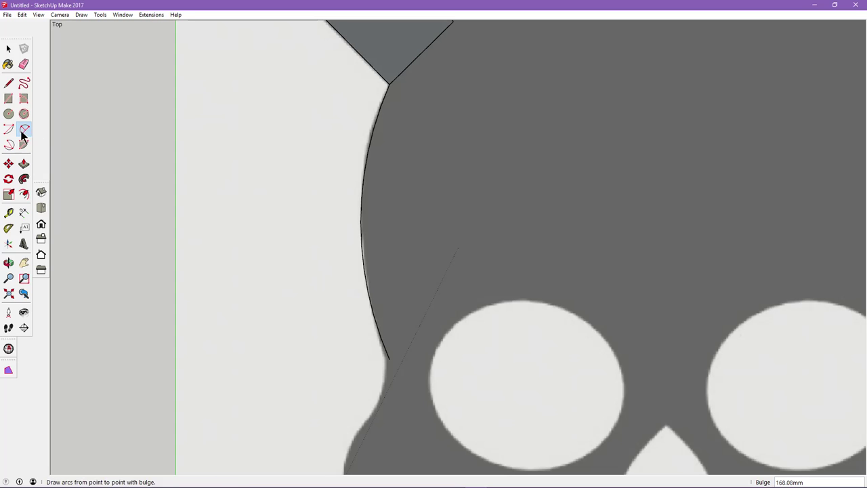
left_click(391, 359)
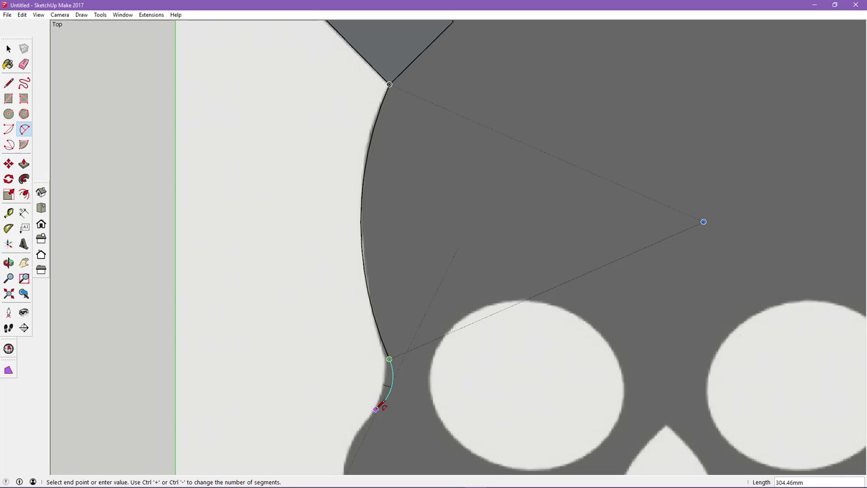
left_click(376, 408)
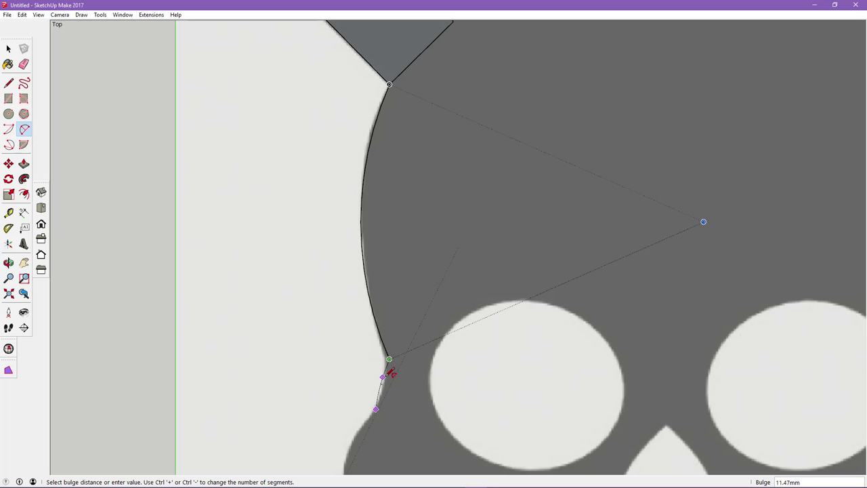
Add a smoothing arc over the traced edge and erase the kinked segments
scroll(393, 374, "up", 2)
scroll(393, 374, "up", 2)
scroll(393, 375, "up", 2)
left_click(394, 376)
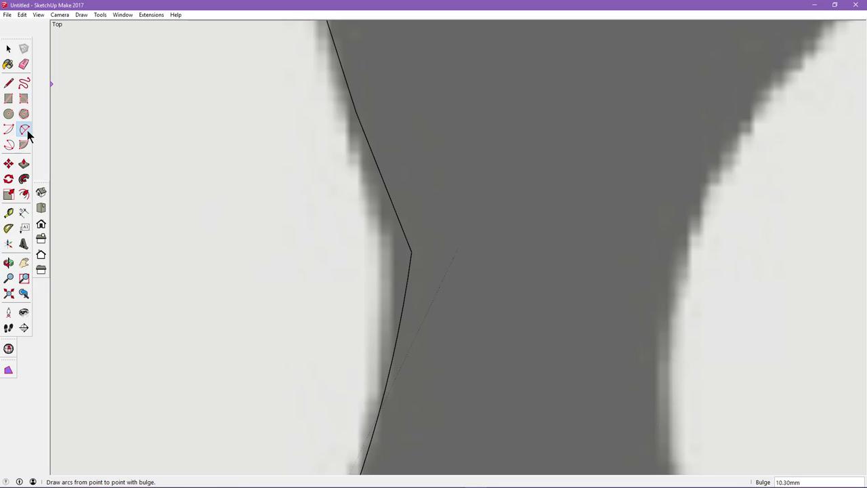
left_click(374, 158)
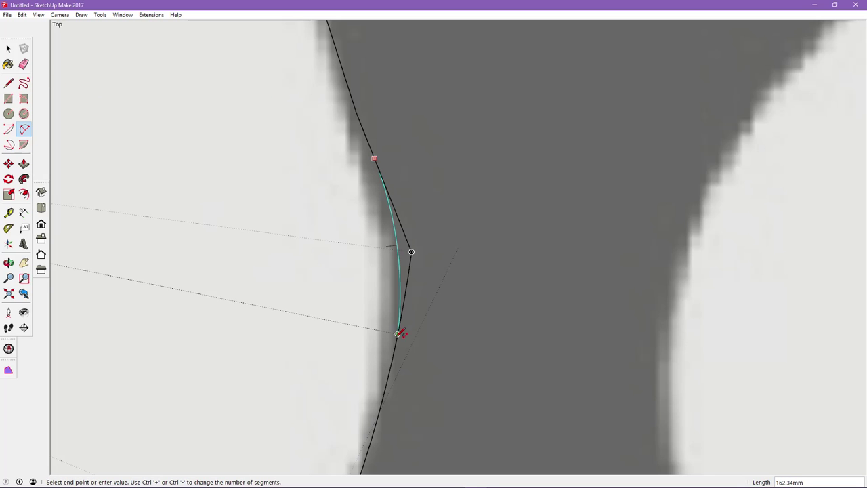
left_click(388, 375)
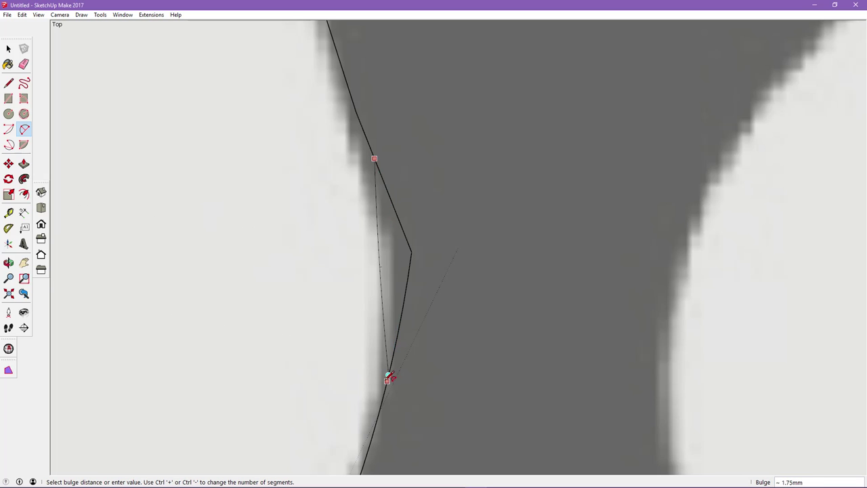
left_click(406, 317)
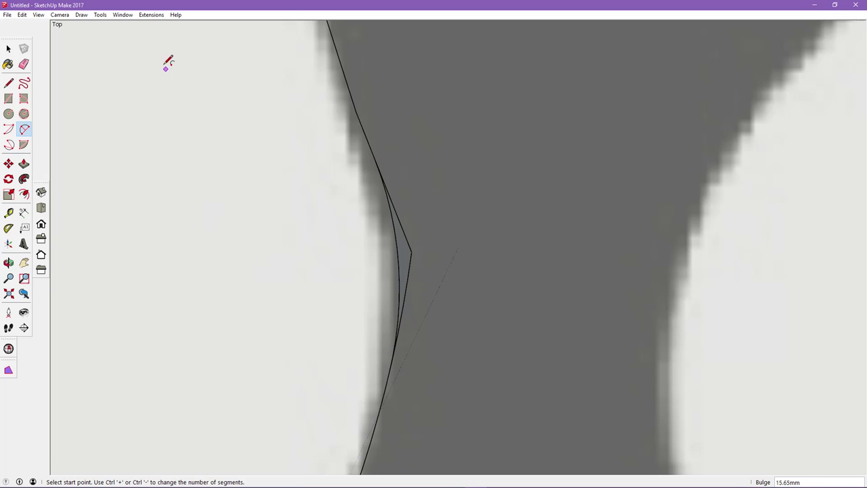
left_click(24, 64)
left_click_drag(406, 253, 422, 287)
Pan and zoom to bring the skull's left eye socket into view
mouse_move(466, 287)
middle_mouse_down("shift")
mouse_move(429, 226)
mouse_move(426, 107)
middle_mouse_up("shift")
scroll(447, 168, "down", 2)
scroll(445, 178, "down", 2)
scroll(446, 179, "down", 2)
middle_click_drag(441, 196, 460, 156, "shift")
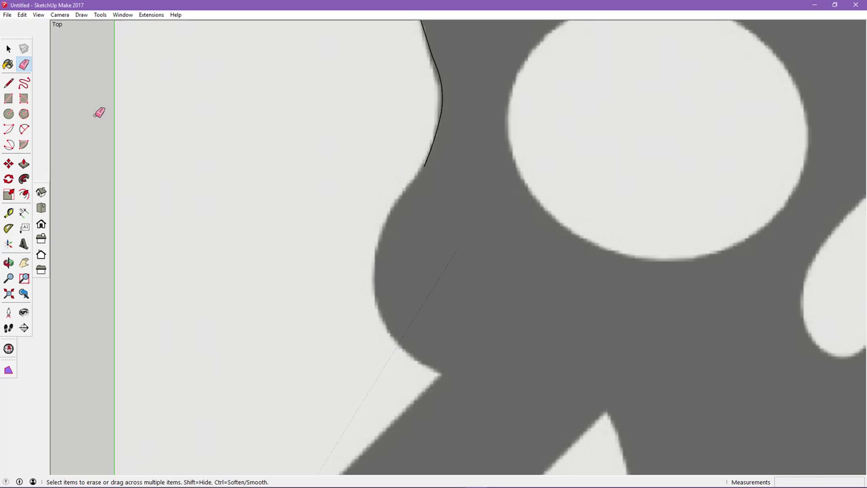
left_click(8, 113)
mouse_move(539, 226)
middle_mouse_down("shift")
mouse_move(476, 258)
mouse_move(300, 296)
middle_mouse_up("shift")
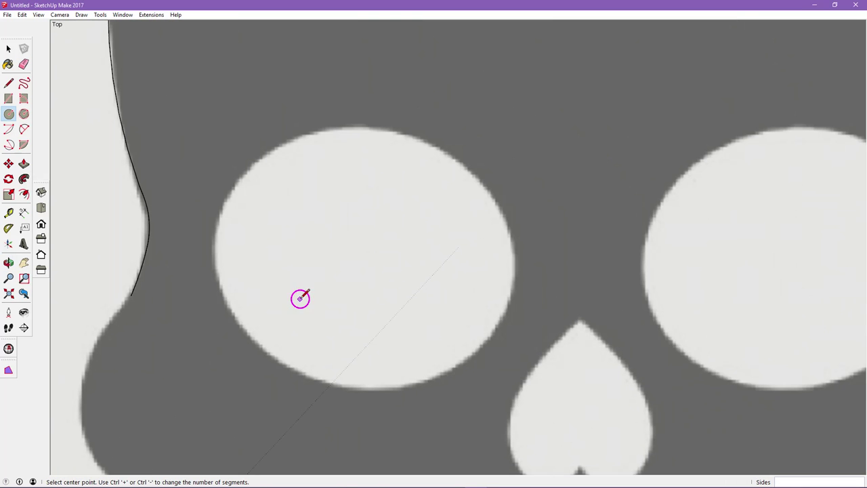
Draw a circle of about 494mm radius filling the skull's left eye socket
left_click(359, 250)
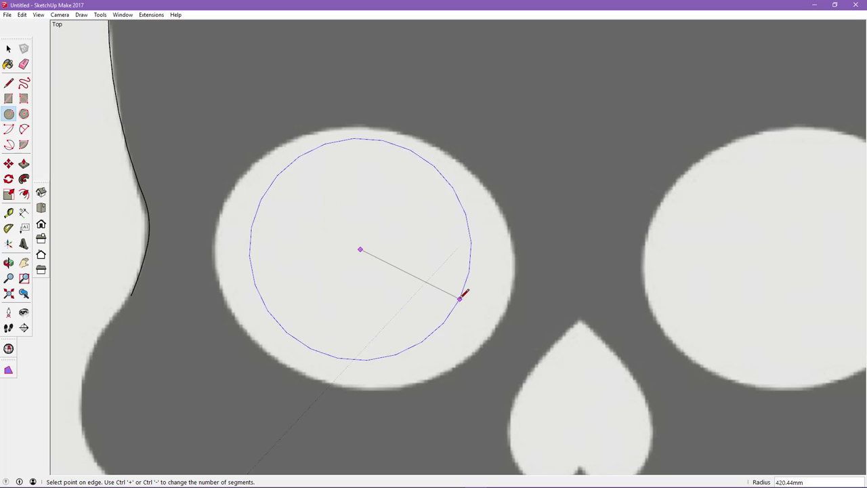
key("Escape")
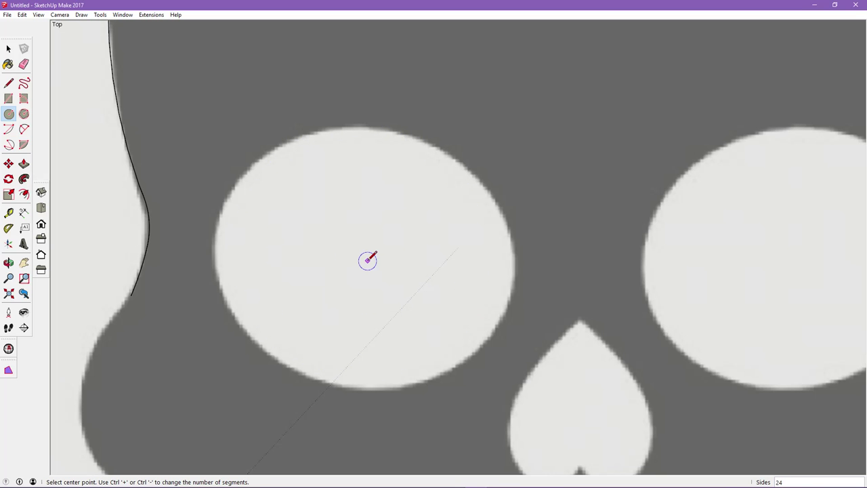
left_click(363, 263)
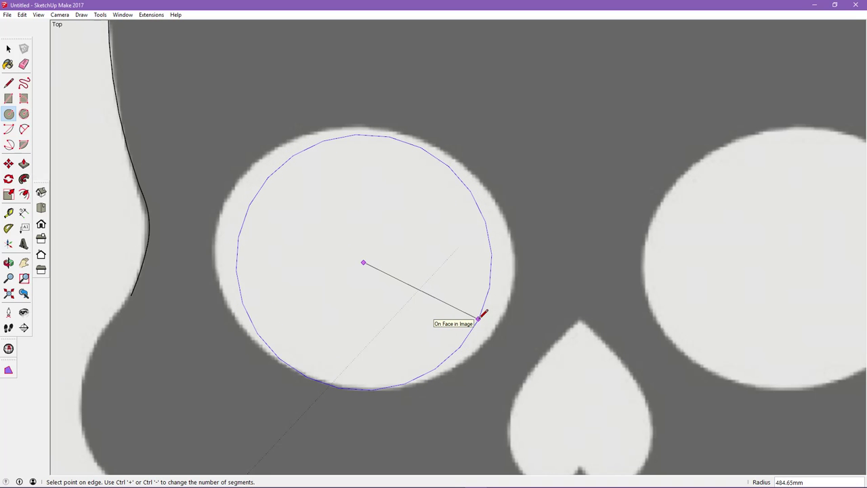
key("Escape")
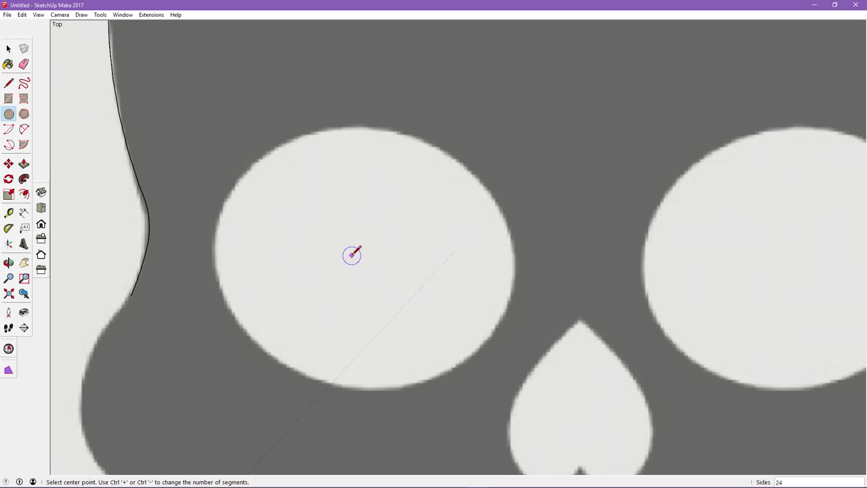
left_click(364, 256)
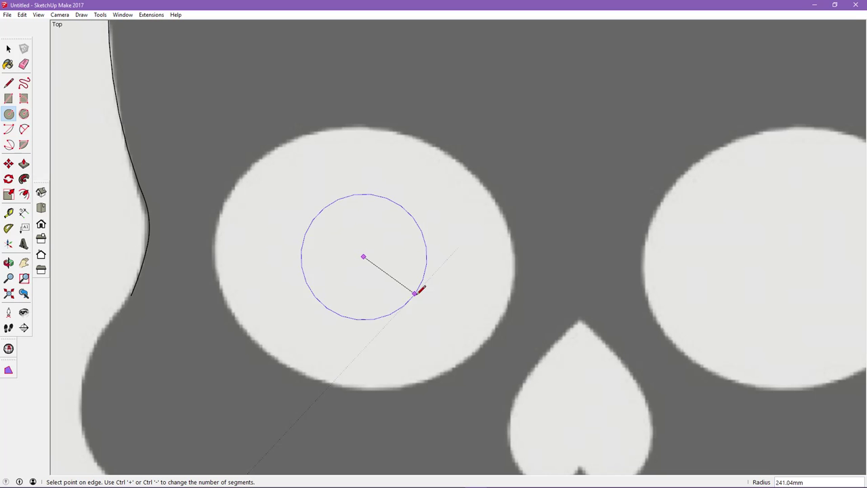
left_click(474, 326)
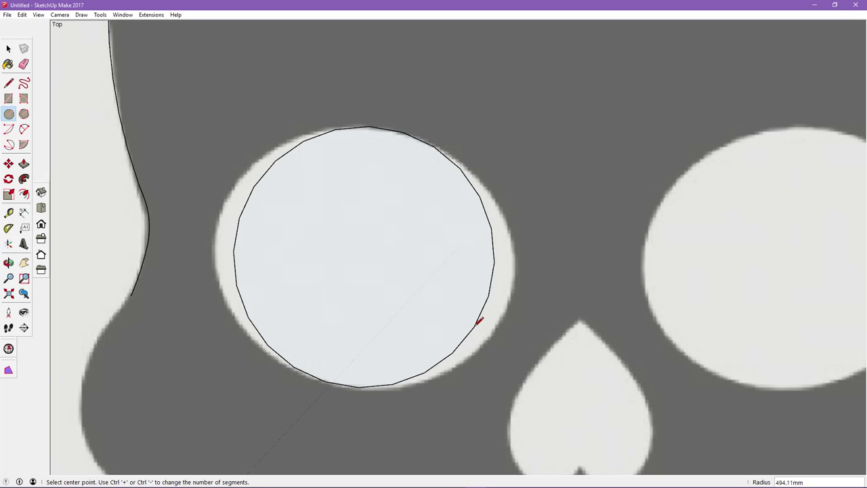
left_click(24, 129)
left_click(335, 129)
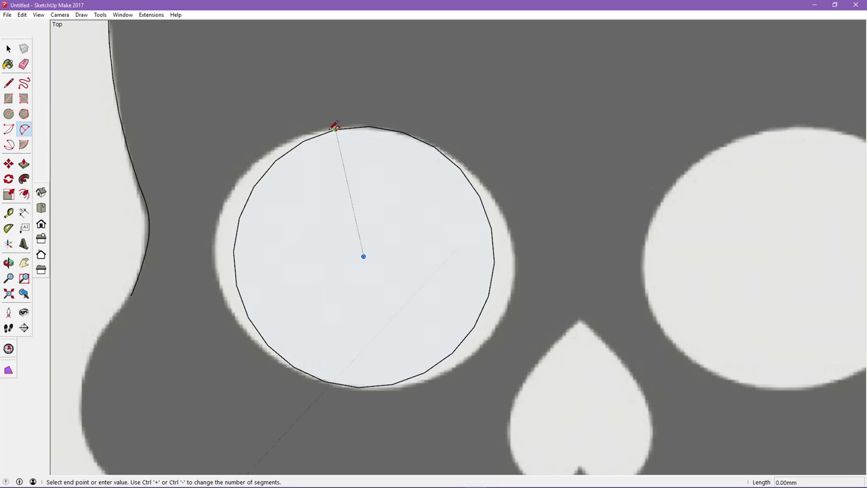
Bow the eye circle's left and lower-right sides out to the socket rim with two arcs
left_click(294, 367)
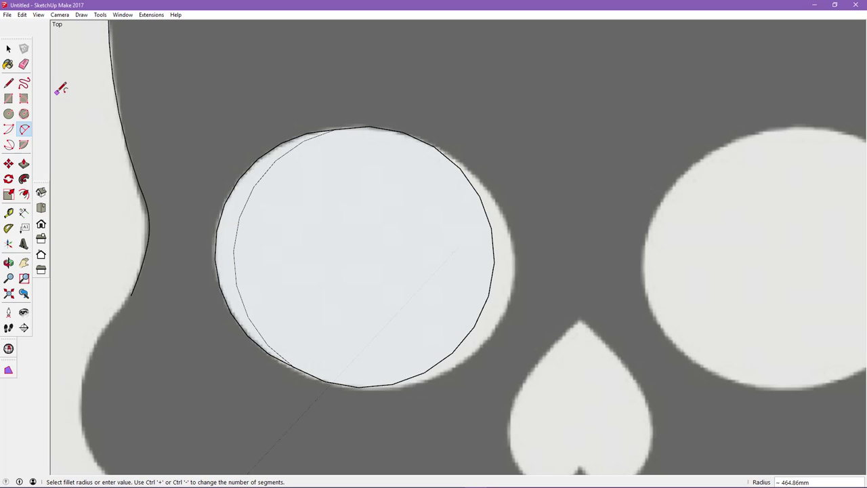
left_click(433, 146)
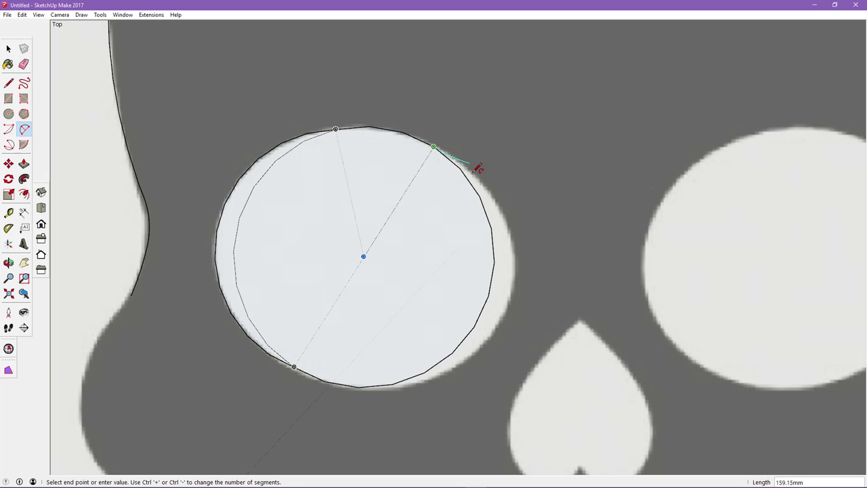
left_click(359, 386)
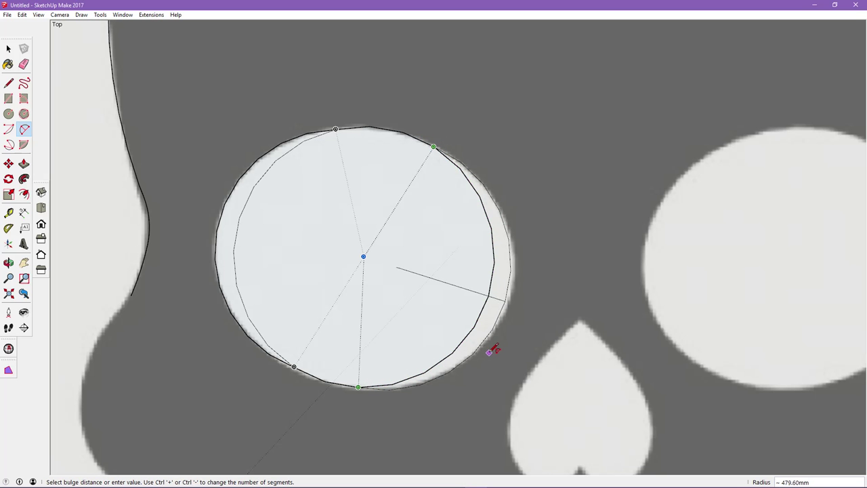
left_click(494, 349)
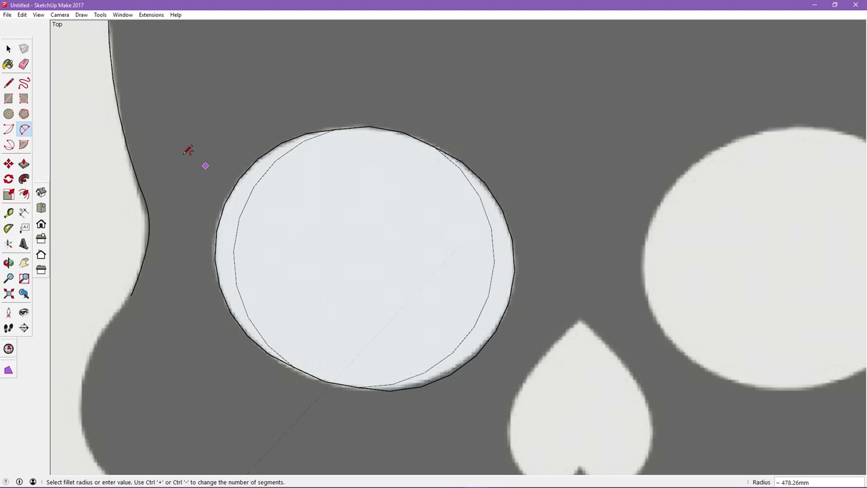
left_click(23, 63)
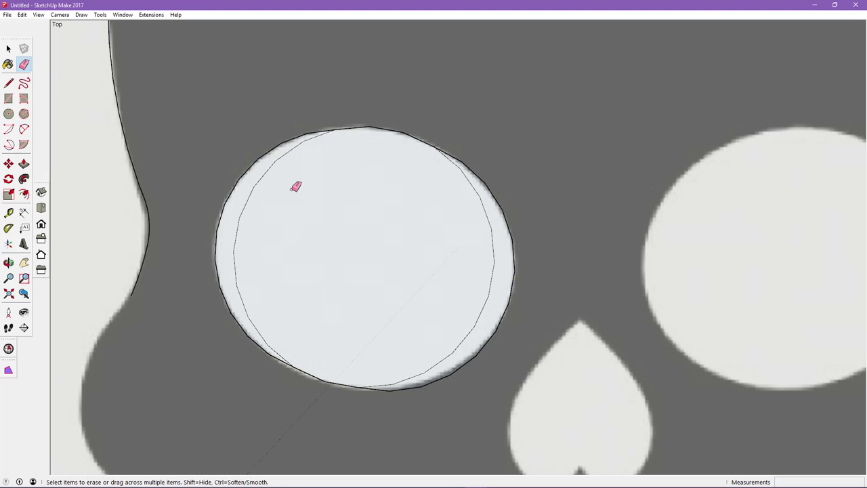
Erase the two stray inner arcs inside the left eye circle
left_click_drag(266, 178, 348, 195)
left_click_drag(487, 244, 499, 251)
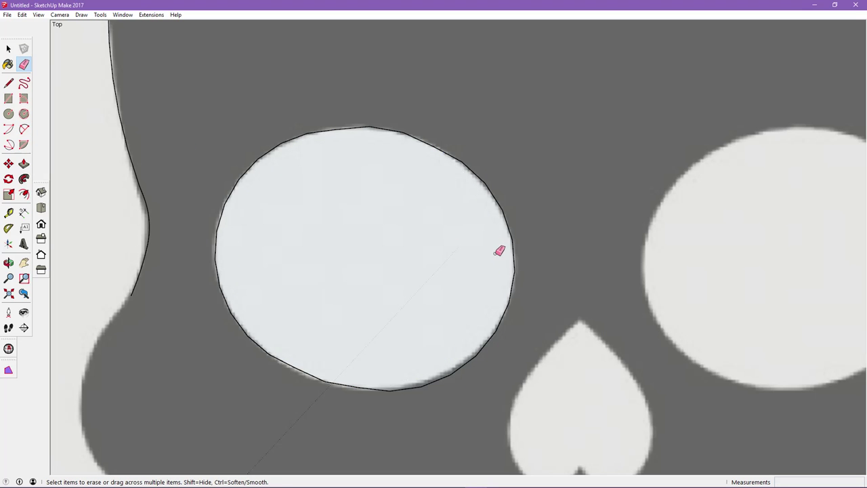
scroll(426, 271, "down", 2)
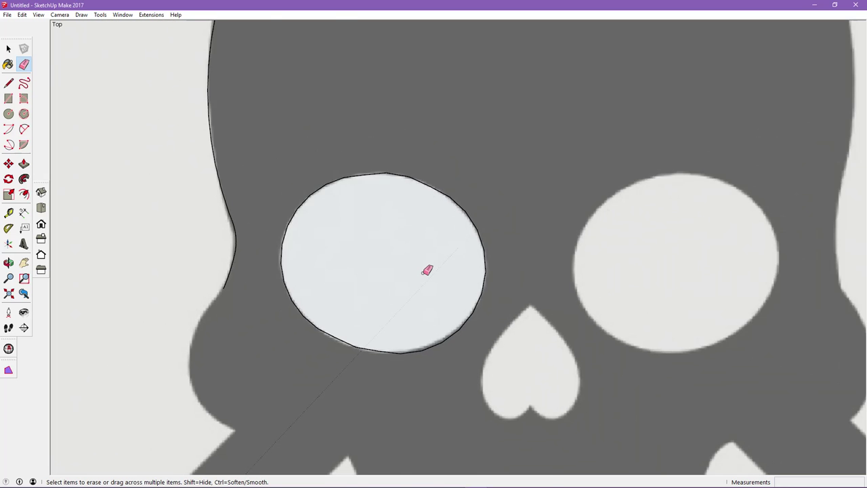
scroll(426, 270, "down", 1)
scroll(416, 333, "down", 1)
scroll(416, 333, "down", 1)
scroll(416, 333, "down", 1)
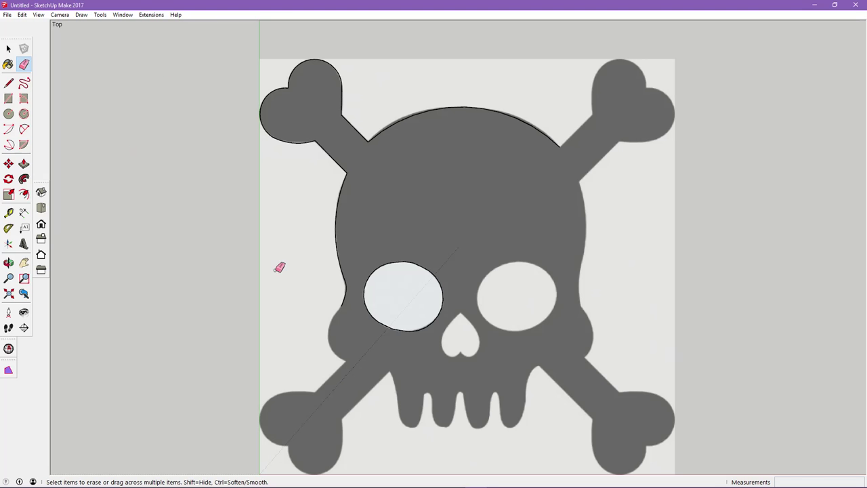
middle_click_drag(376, 280, 345, 175)
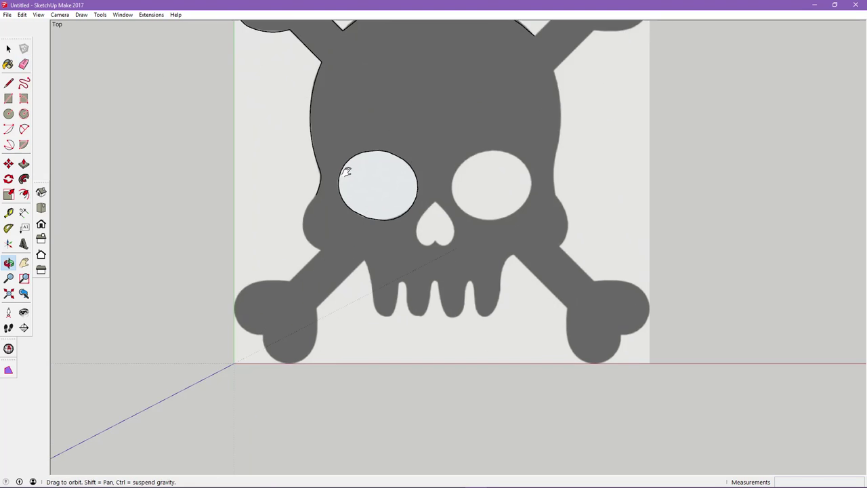
Trace the left cheek with two arcs from beside the eye down to the crossbone junction
scroll(329, 218, "up", 5)
left_click(23, 128)
left_click(296, 124)
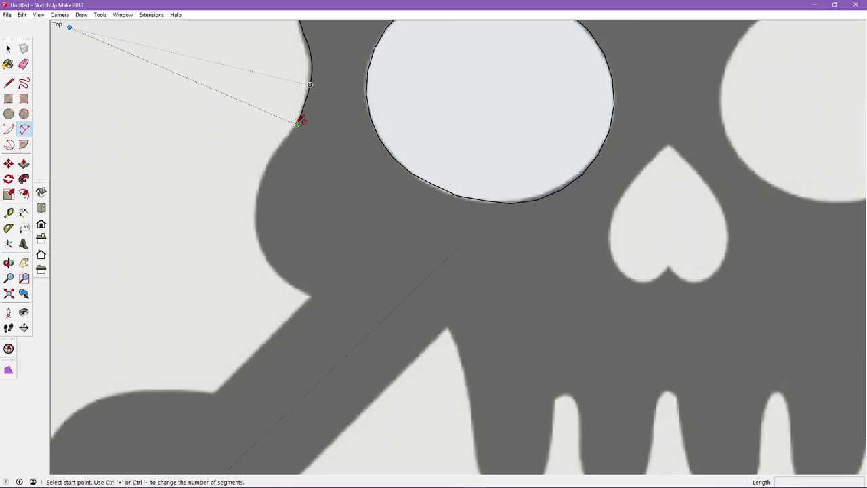
left_click(258, 207)
left_click(256, 204)
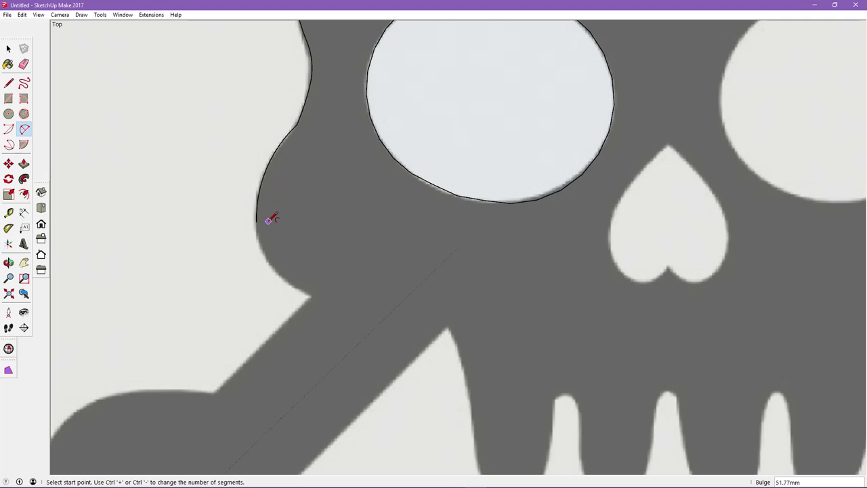
left_click(257, 221)
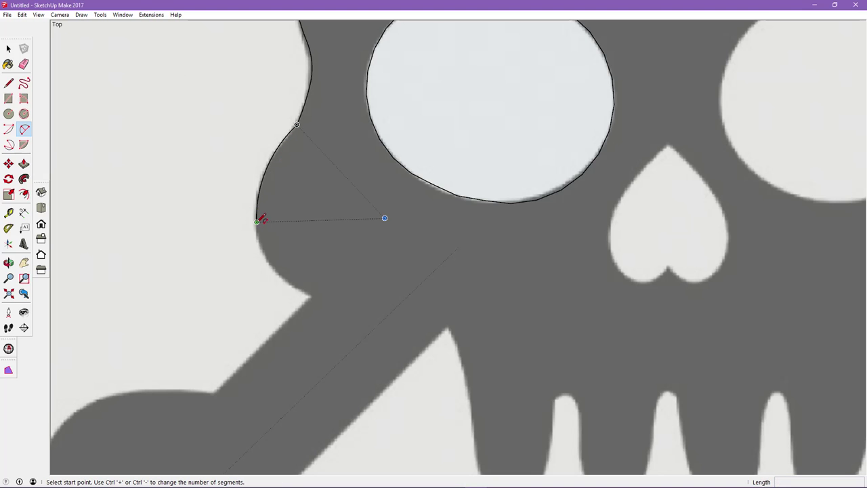
left_click(311, 296)
left_click(298, 294)
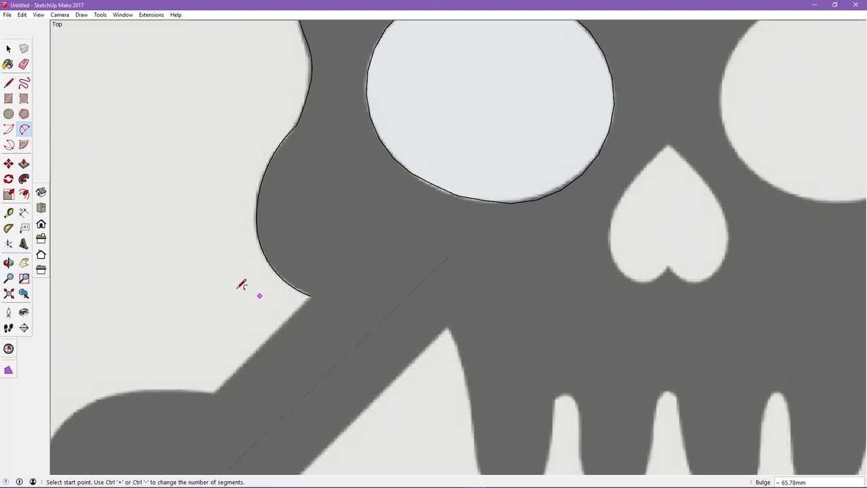
left_click(24, 99)
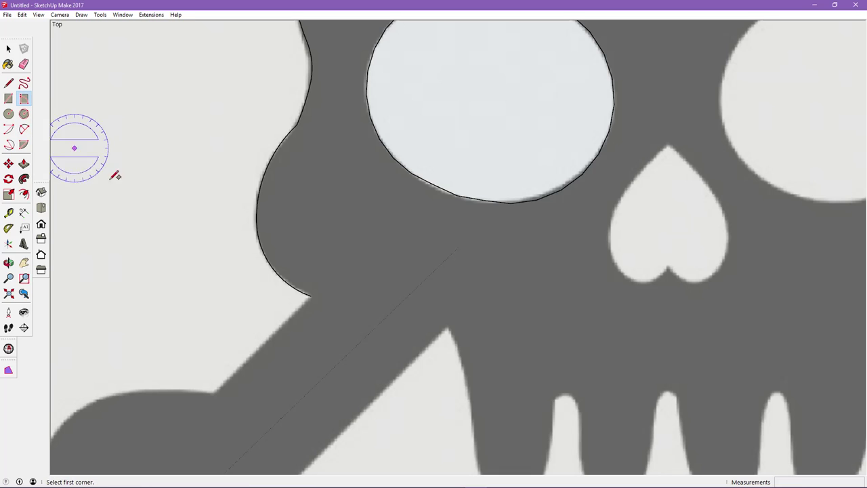
Cover the lower-left bone shaft with a 621mm by 542mm rotated rectangle from the cheek's end
left_click(311, 296)
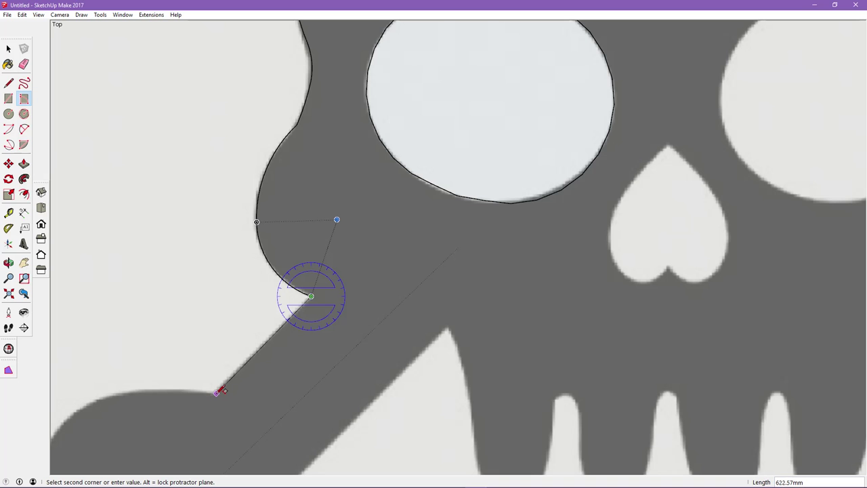
left_click(222, 389)
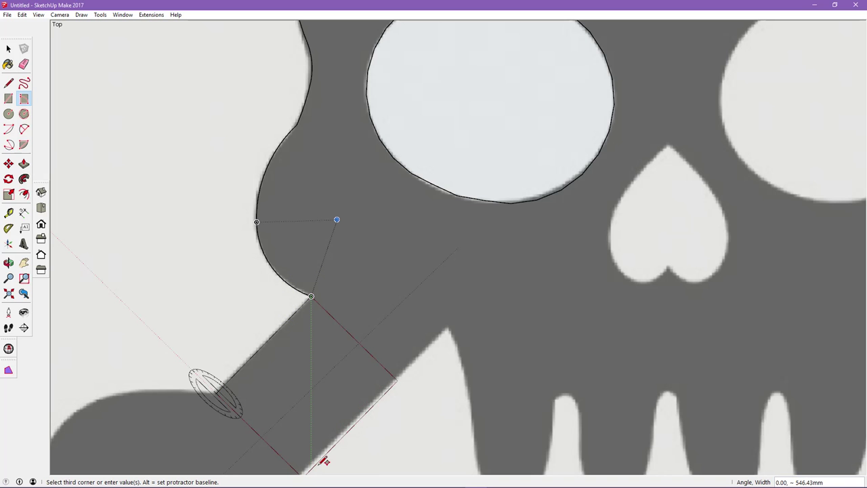
left_click(396, 379)
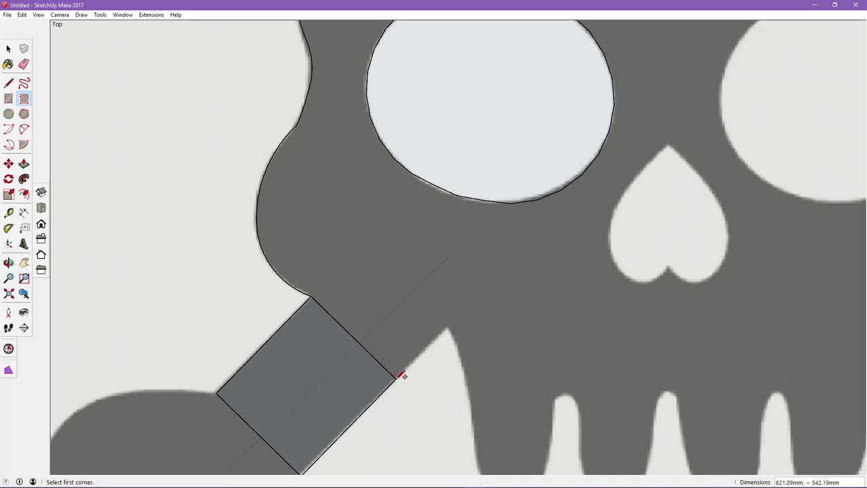
middle_click_drag(373, 339, 445, 144, "shift")
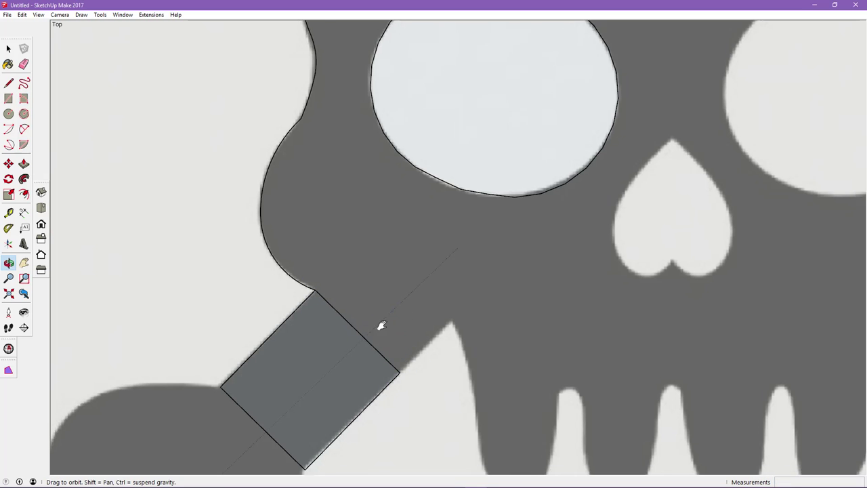
Trace the rounded bottom of the lower-left bone end with two connected arcs
left_click(24, 129)
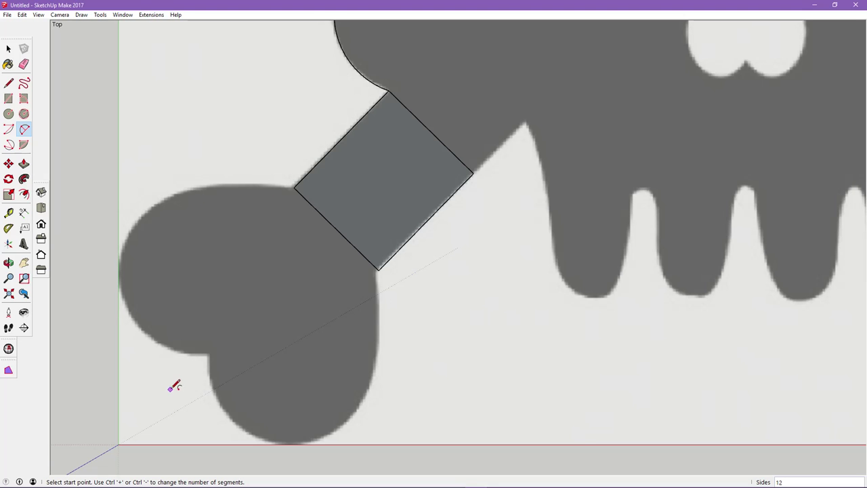
left_click(208, 353)
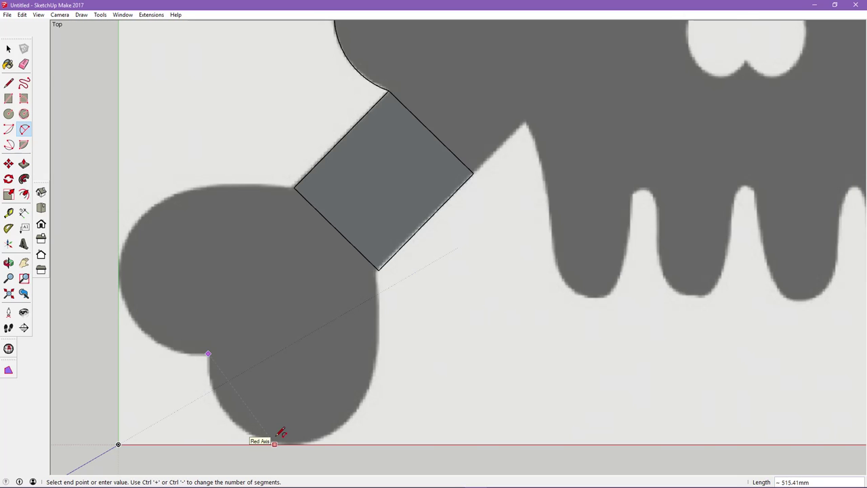
scroll(281, 432, "up", 3)
scroll(281, 430, "up", 3)
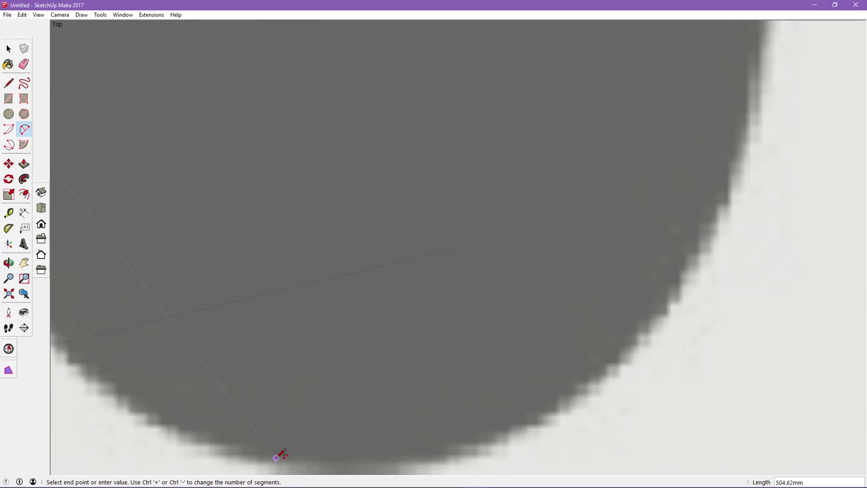
left_click(279, 458)
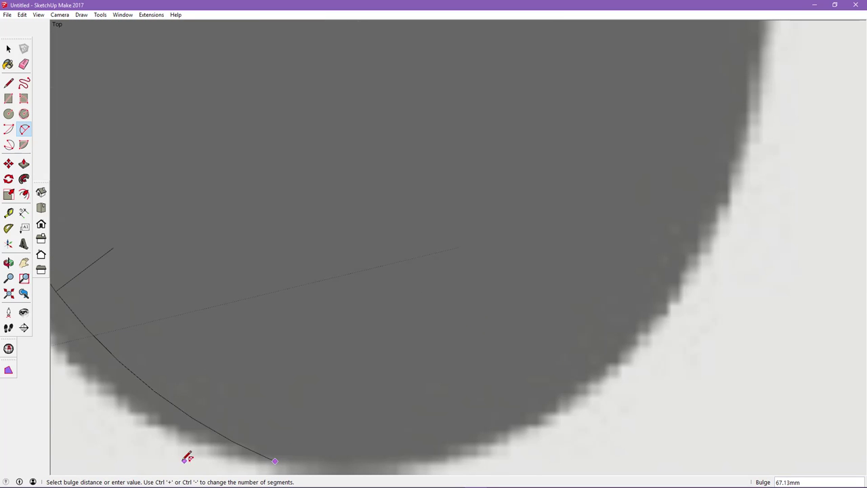
left_click(141, 451)
left_click(275, 460)
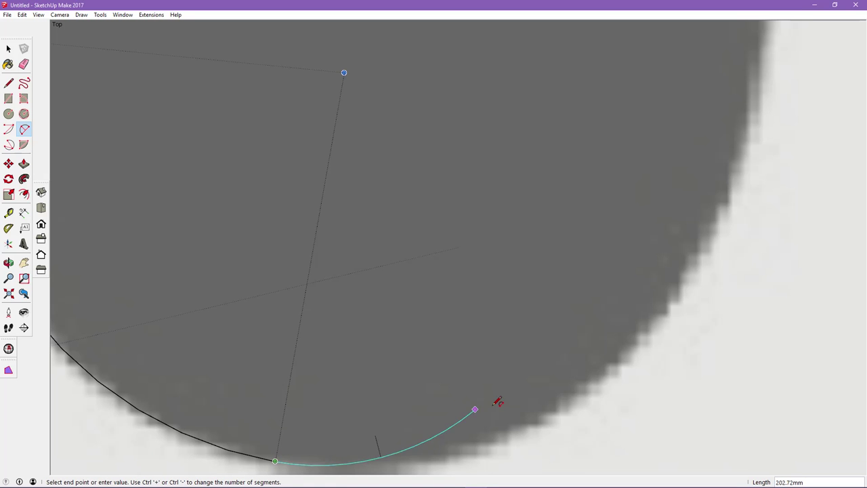
left_click(747, 113)
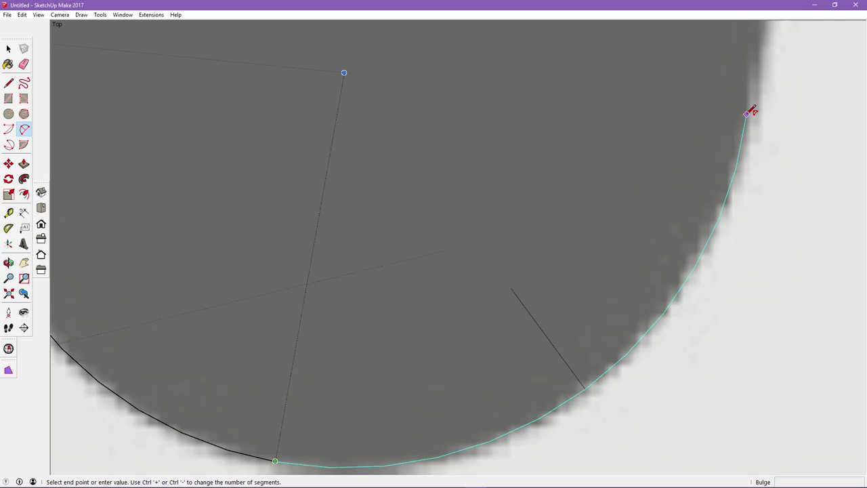
left_click(749, 112)
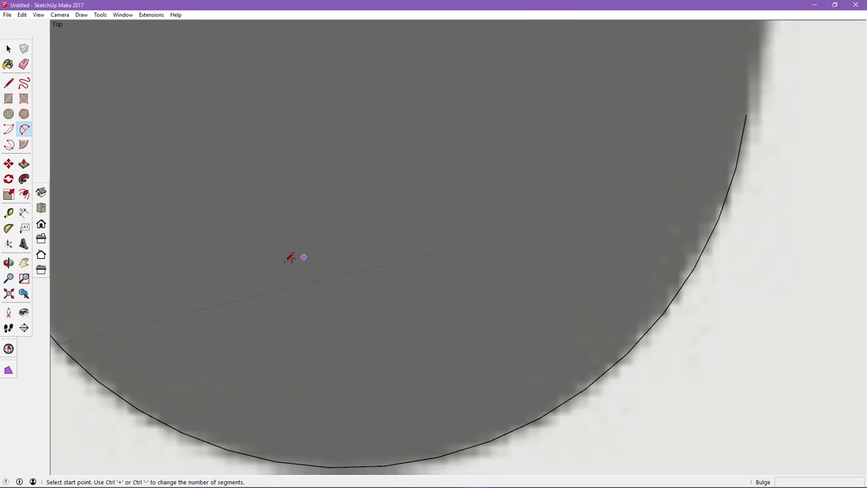
Trace the bone end's inner corner and upper lobe with two more arcs
middle_click_drag(290, 257, 526, 290, "shift")
scroll(438, 245, "up", 3)
middle_click_drag(300, 128, 403, 251, "shift")
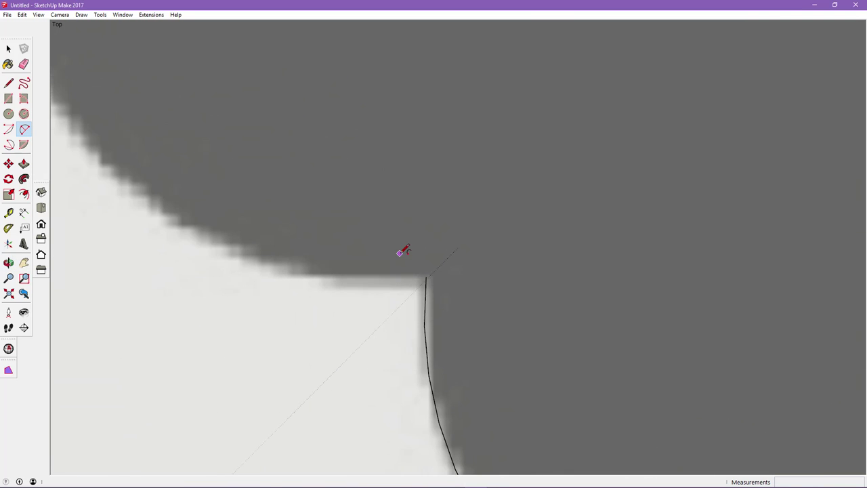
scroll(399, 253, "down", 2)
left_click(415, 266)
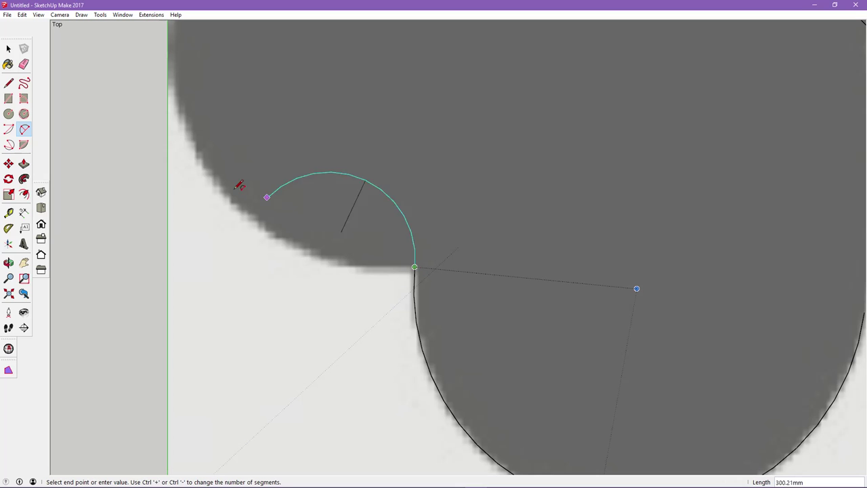
left_click(174, 73)
left_click(194, 169)
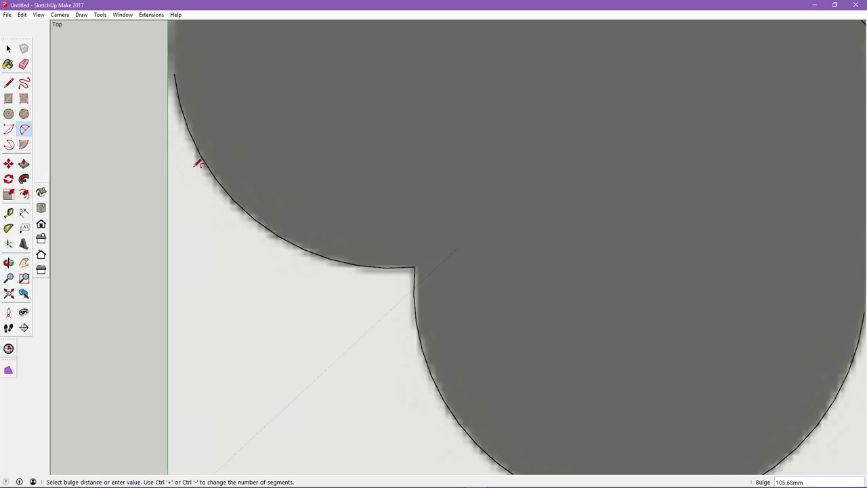
mouse_move(198, 163)
middle_mouse_down("shift")
mouse_move(210, 281)
mouse_move(244, 384)
middle_mouse_up("shift")
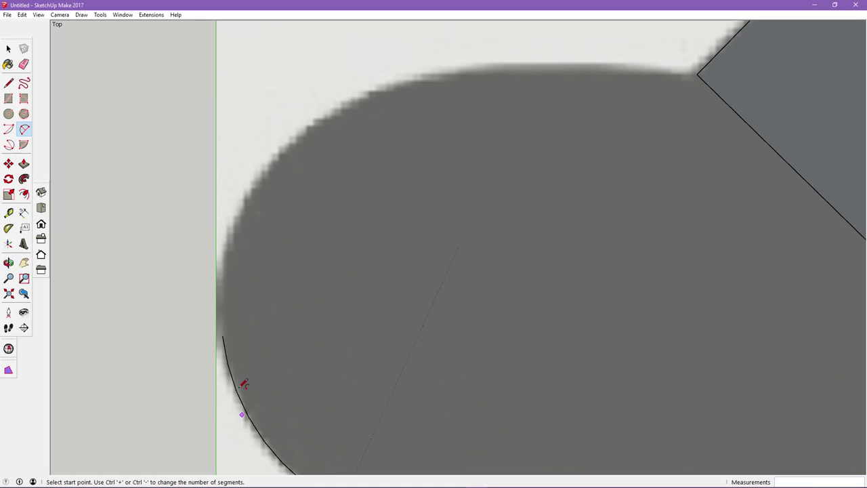
left_click(223, 334)
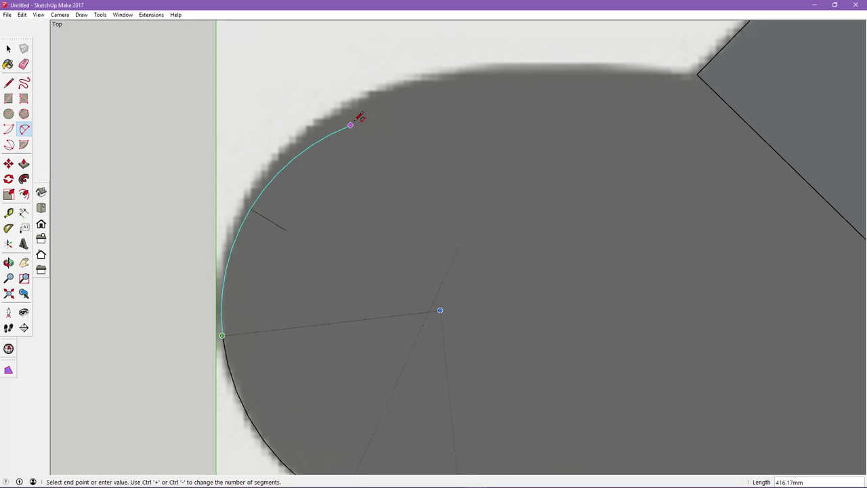
left_click(478, 70)
Draw a straight edge from the upper lobe arc's end to the outline corner
left_click(8, 82)
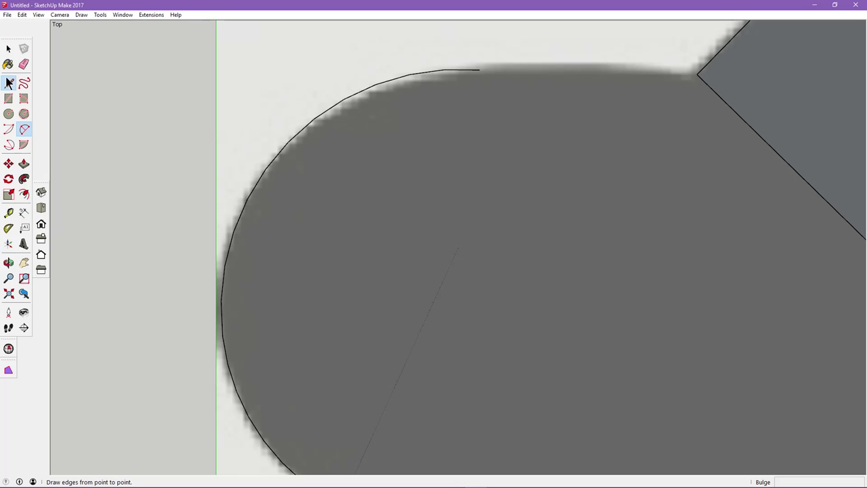
left_click(478, 70)
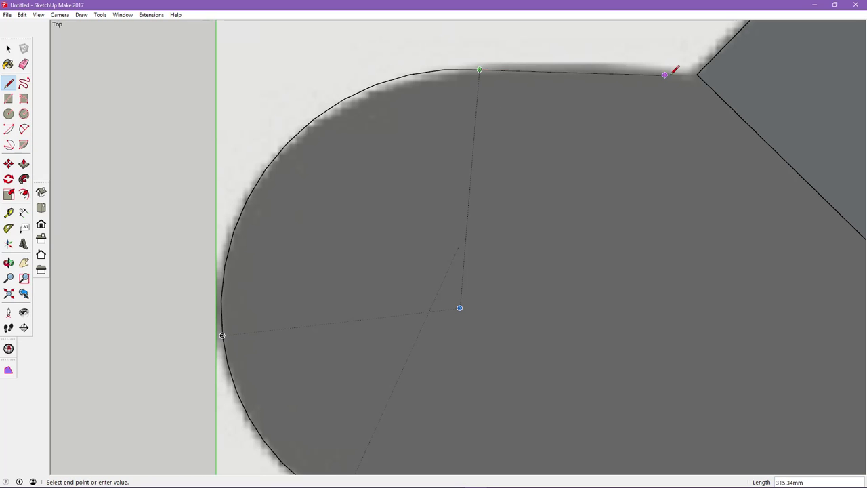
left_click(696, 74)
middle_click_drag(678, 290, 254, 221, "shift")
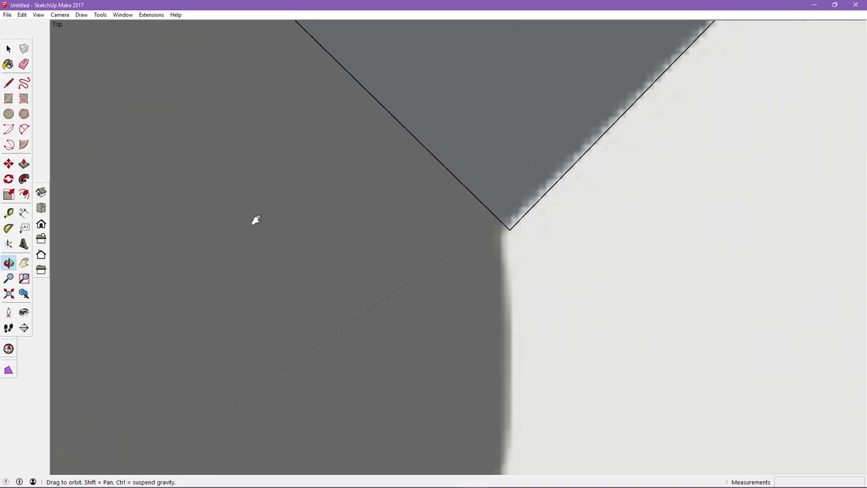
Draw an edge across the square's corners, then erase its lower-right edge and leftover stub
key("Escape")
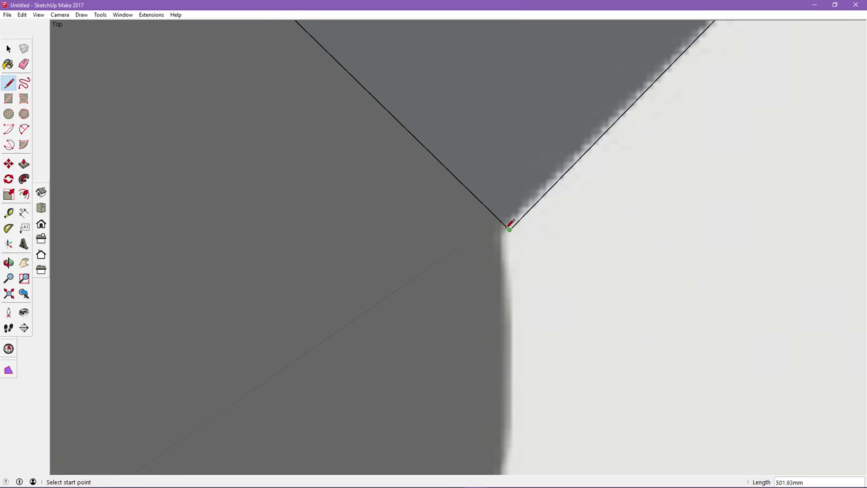
left_click(509, 229)
middle_click_drag(491, 318, 440, 172, "shift")
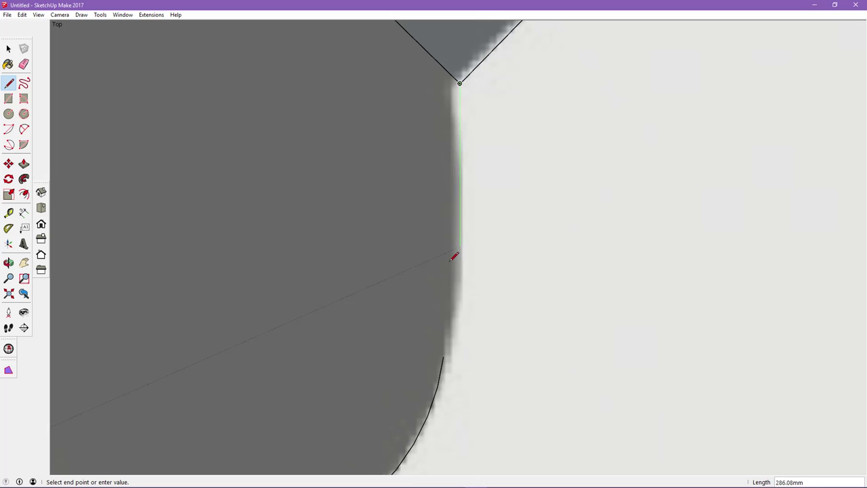
key("Escape")
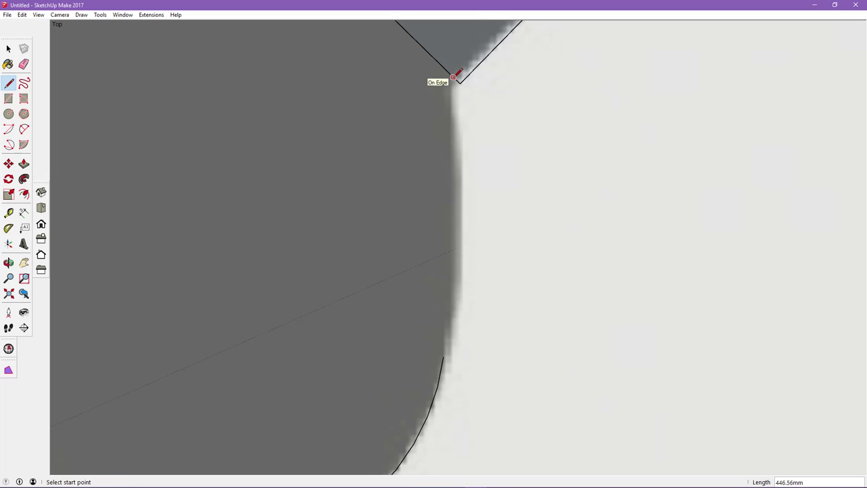
scroll(453, 76, "down", 1)
scroll(436, 101, "down", 2)
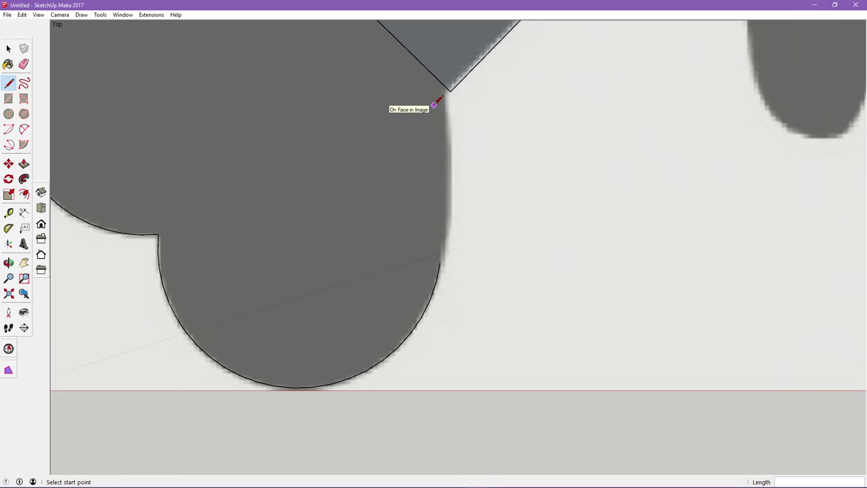
scroll(418, 122, "up", 3)
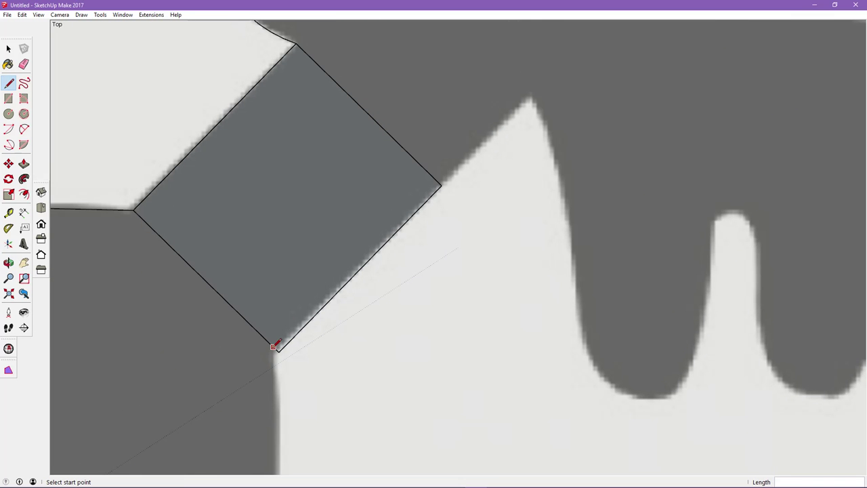
left_click(274, 346)
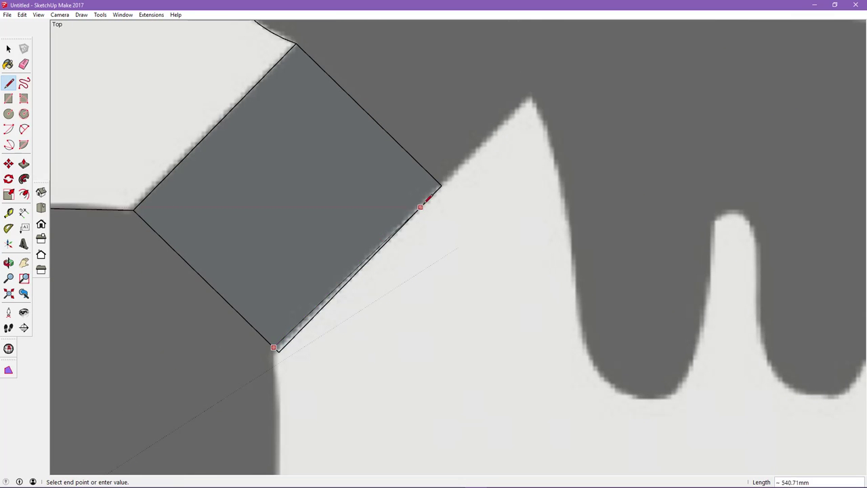
left_click(438, 182)
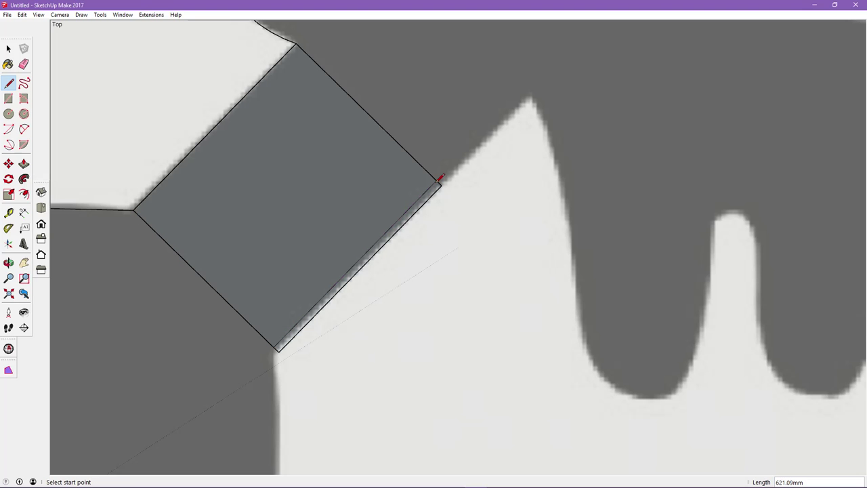
left_click(24, 64)
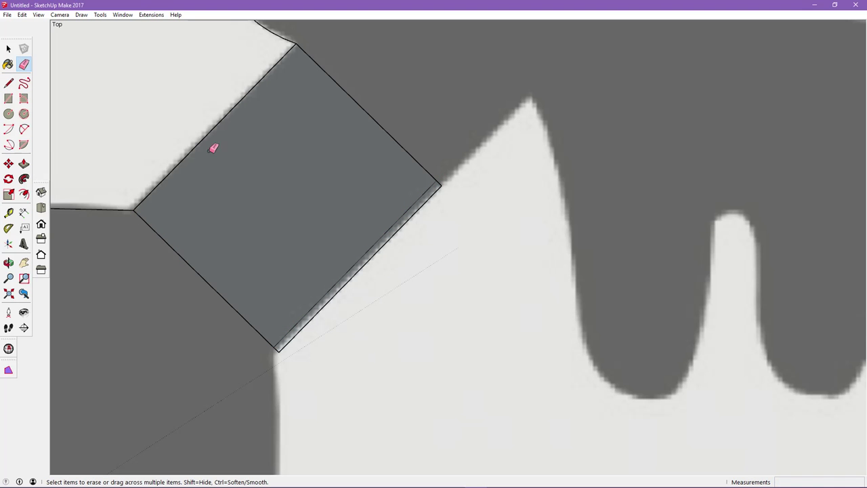
left_click(438, 192)
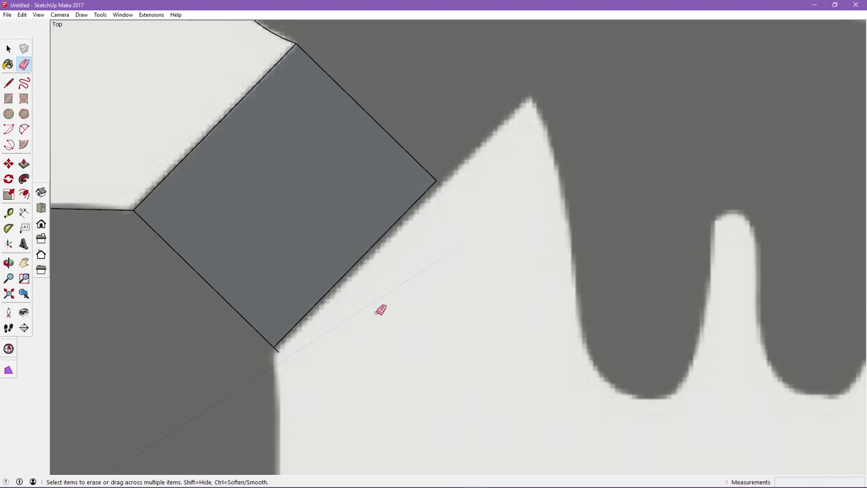
left_click(279, 349)
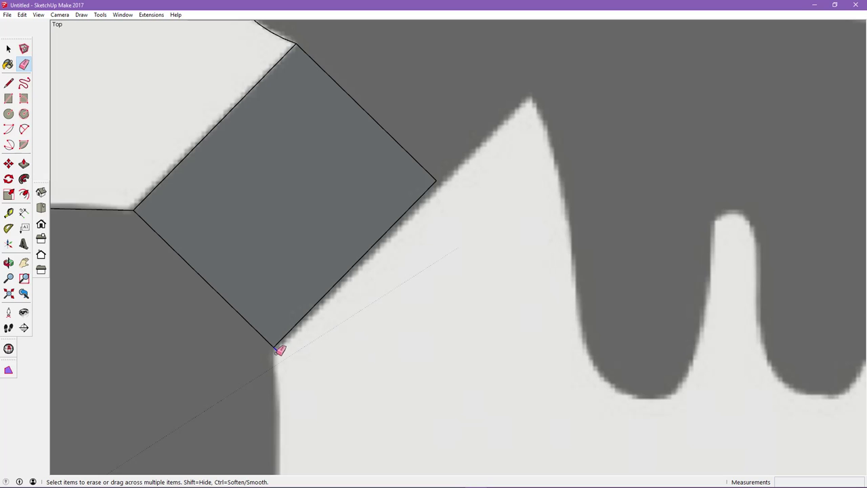
Join the square's corner to the arc's end and erase the diagonal edge beside it
left_click(8, 83)
mouse_move(296, 395)
middle_mouse_down("shift")
mouse_move(357, 232)
mouse_move(313, 155)
middle_mouse_up("shift")
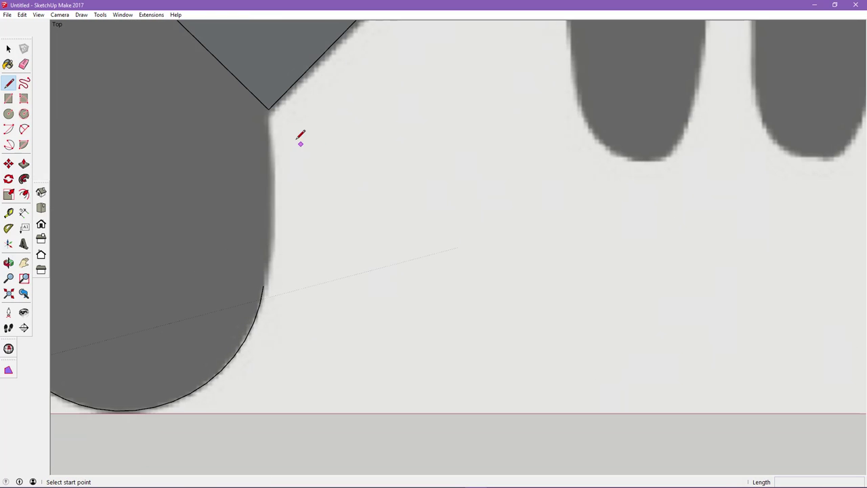
left_click(268, 109)
left_click(264, 286)
middle_click_drag(376, 246, 359, 412, "shift")
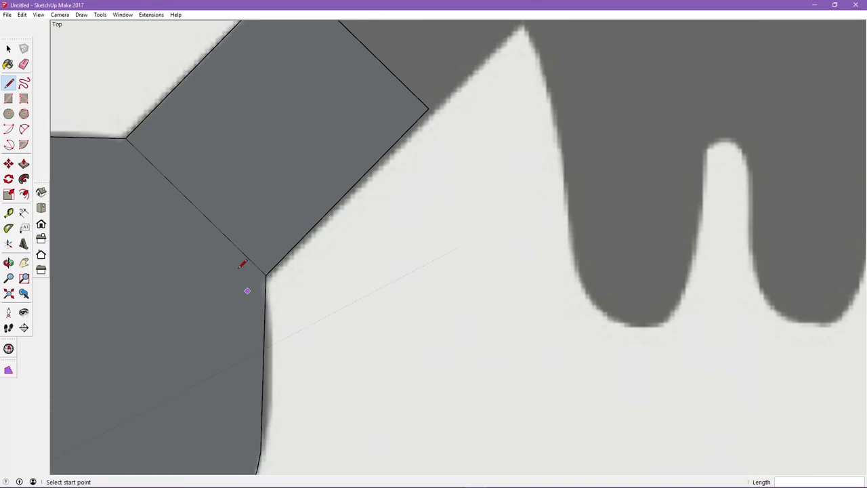
left_click(24, 64)
left_click(200, 187)
middle_click_drag(343, 284, 404, 398, "shift")
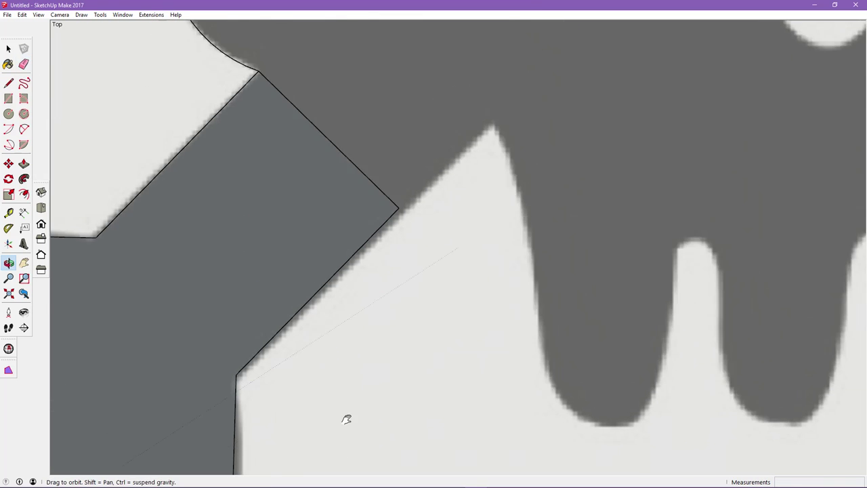
Draw a 347mm edge from the shaft's outer corner to the skull's pointed corner
left_click(10, 84)
left_click(380, 308)
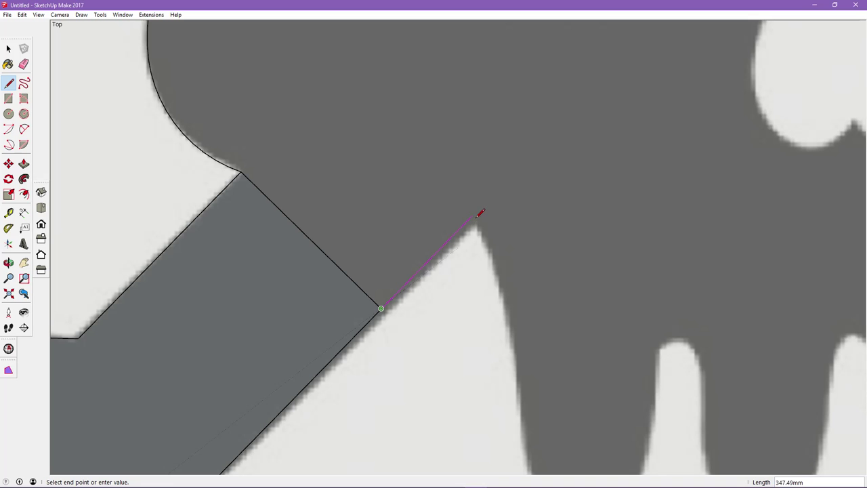
left_click(475, 215)
middle_click_drag(483, 313, 248, 318, "shift")
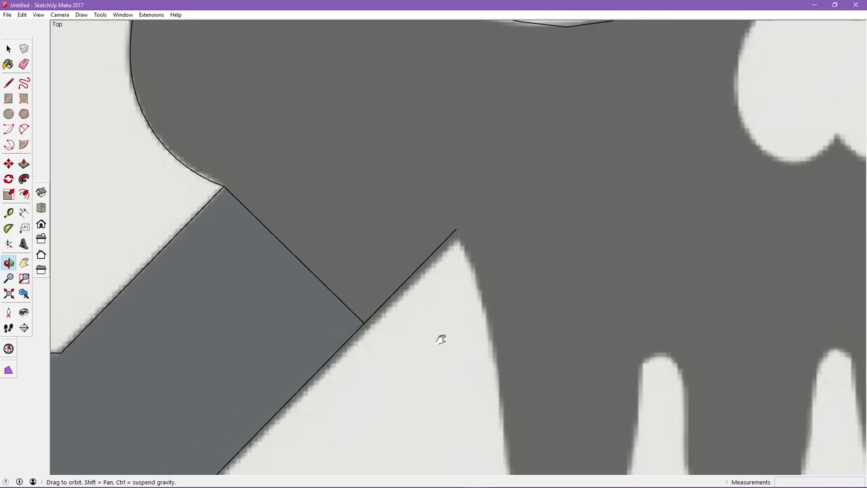
key("Escape")
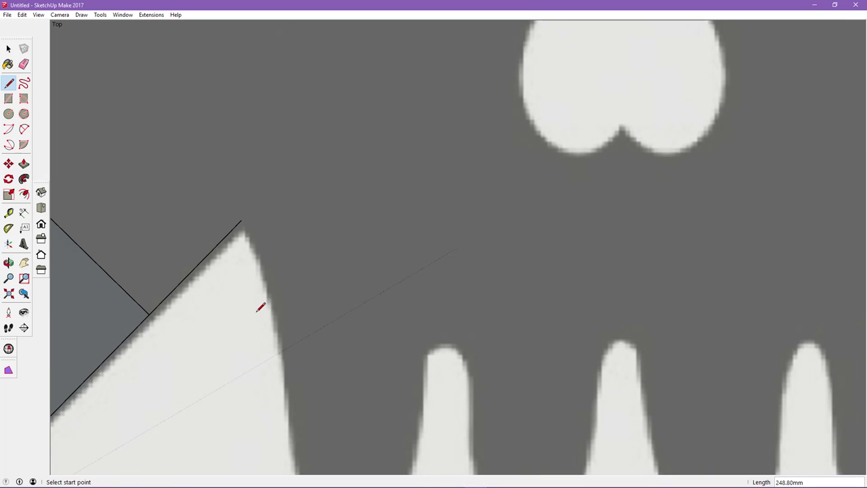
Arc from the skull's pointed corner down the cheek and around the tooth gap's bottom
left_click(24, 129)
left_click(240, 220)
left_click(291, 401)
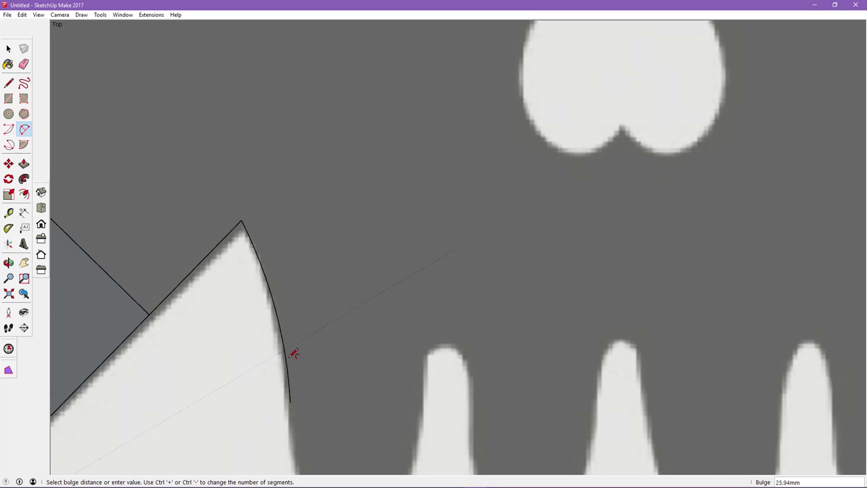
left_click(293, 353)
middle_click_drag(290, 373, 313, 223, "shift")
left_click(311, 245)
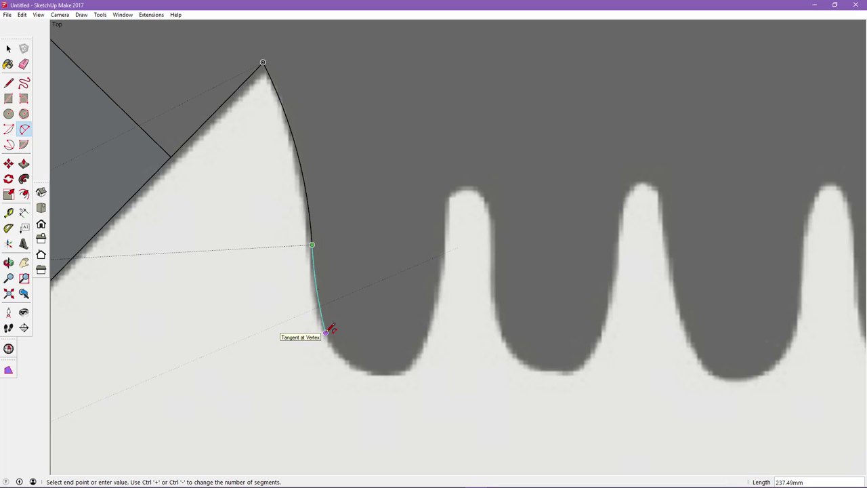
left_click(326, 332)
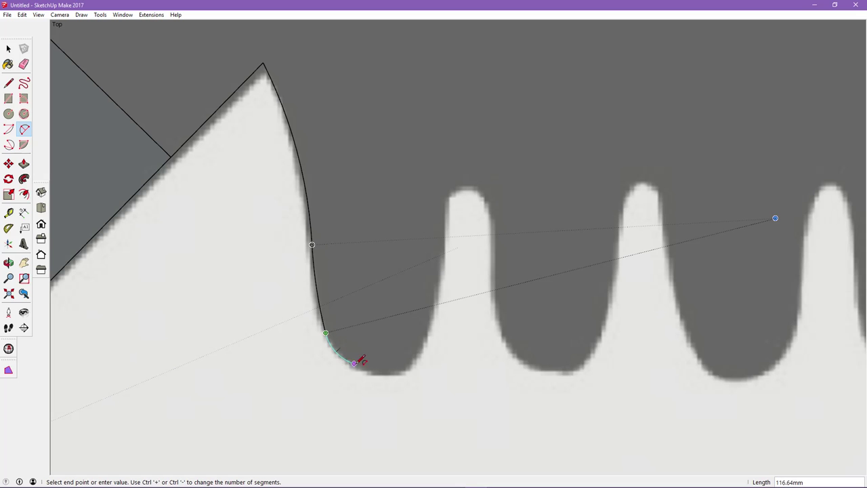
left_click(413, 367)
Curve an arc from the gap's bottom up the first tooth's side, redoing one misplaced try
left_click(415, 366)
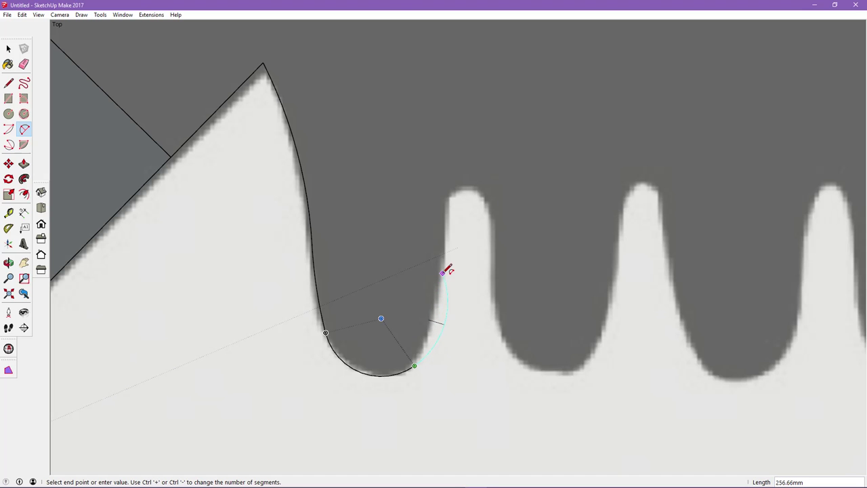
left_click(442, 274)
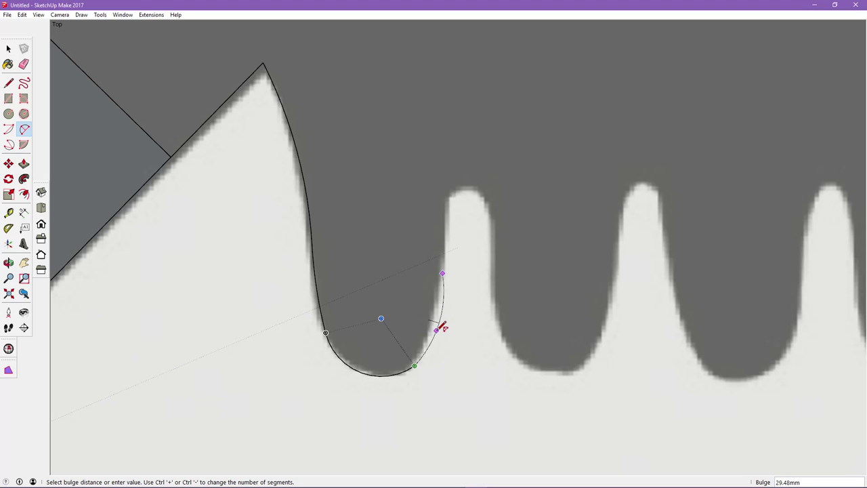
key("Escape")
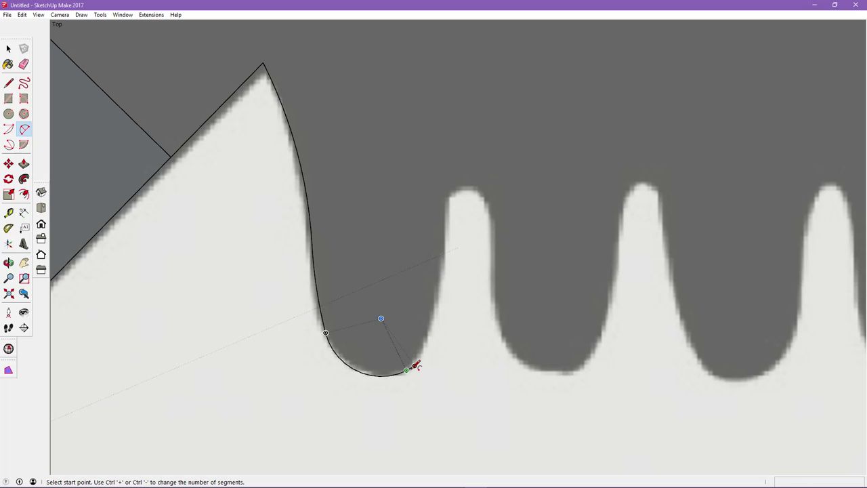
left_click(414, 366)
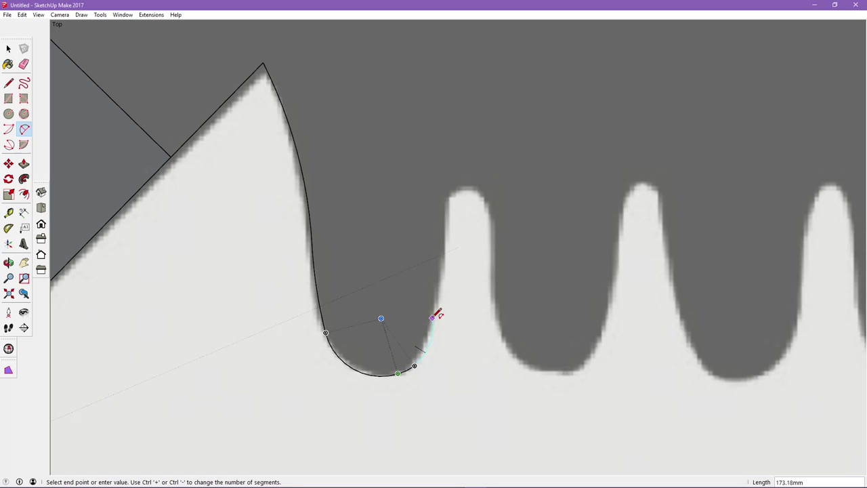
left_click(441, 280)
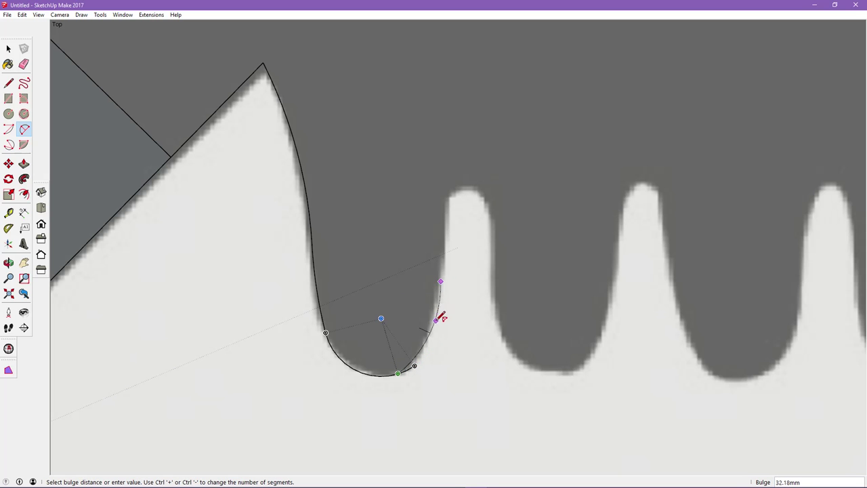
left_click(438, 328)
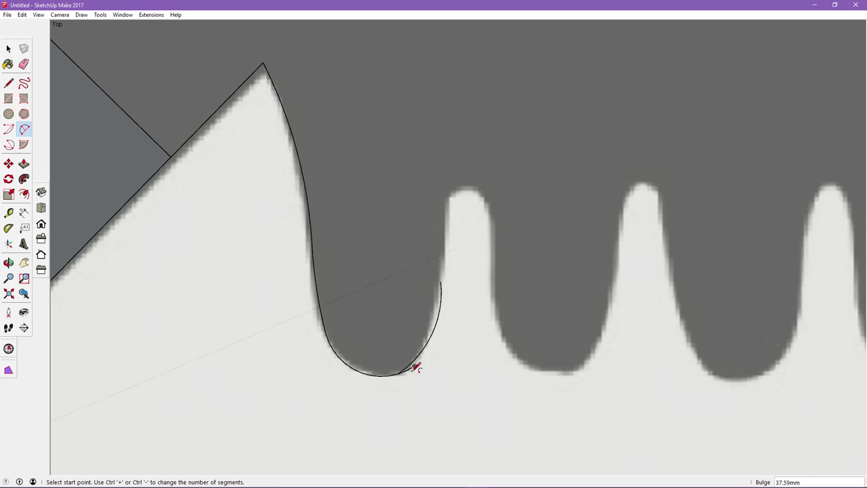
scroll(414, 365, "up", 3)
scroll(414, 364, "up", 2)
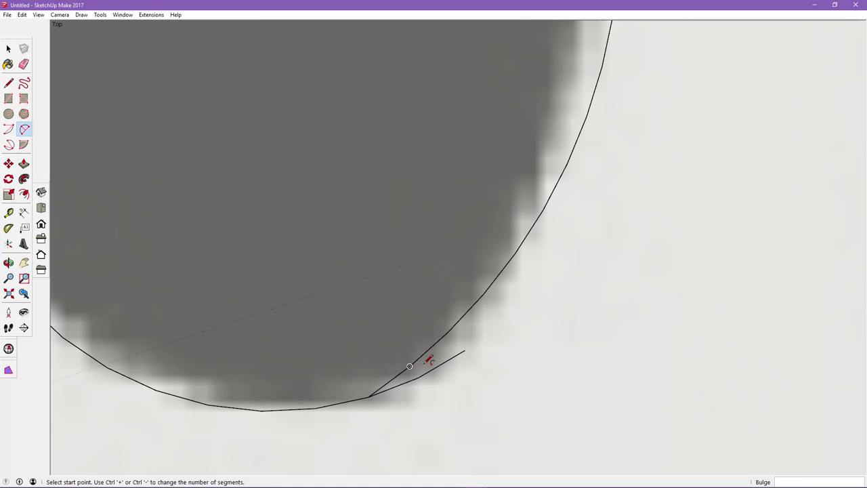
Erase a stray short line and redraw the arc along the skull's lower edge
left_click(23, 64)
left_click(430, 380)
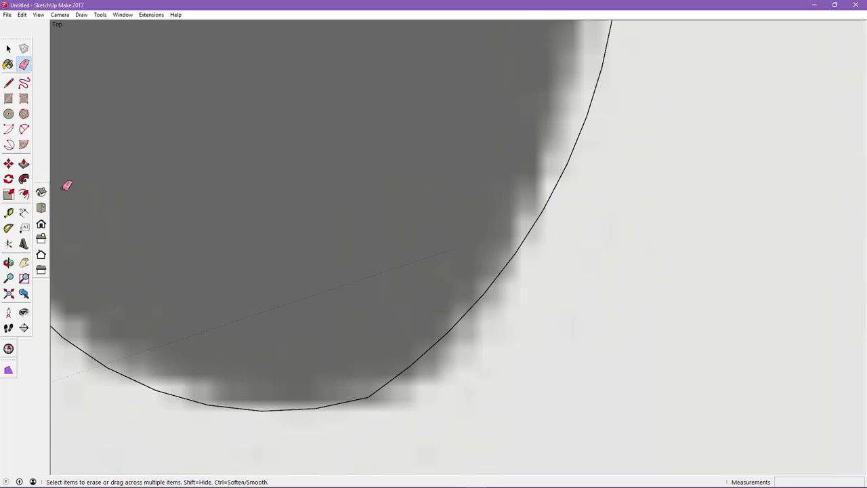
left_click(23, 129)
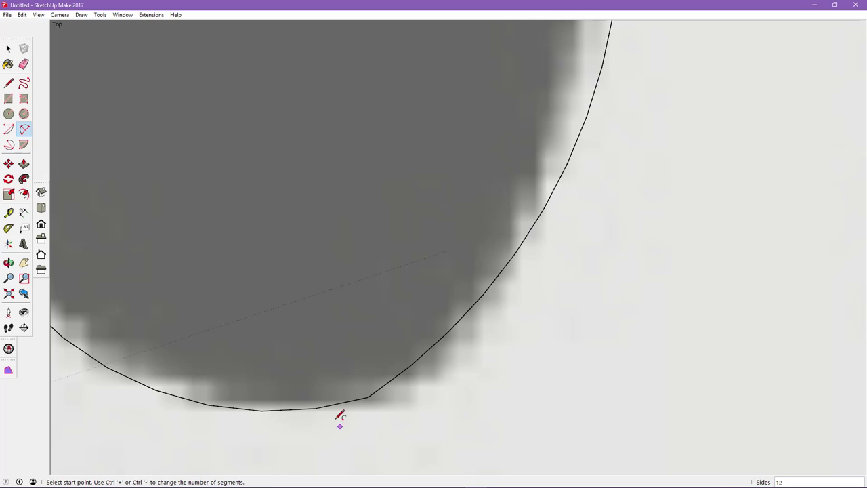
left_click(315, 407)
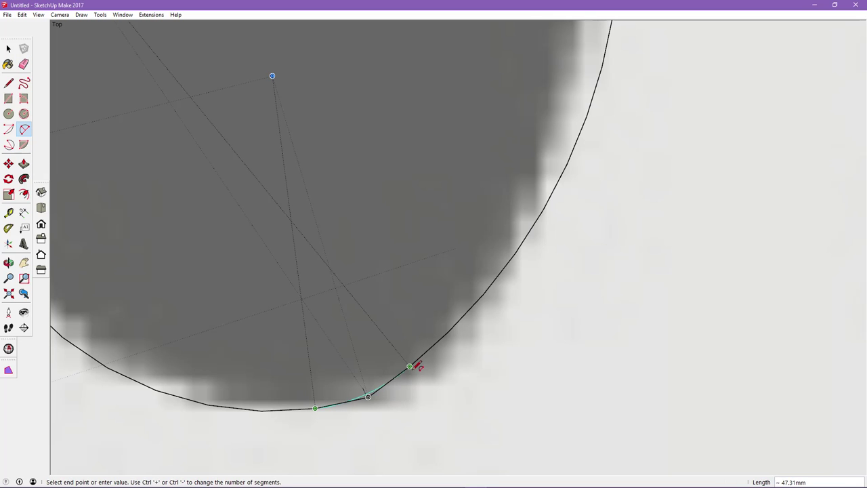
left_click(409, 366)
left_click(419, 363)
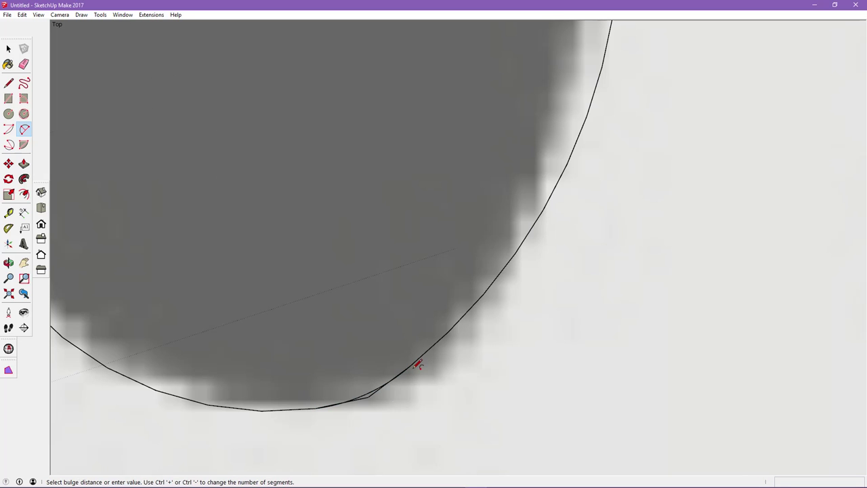
Erase the remaining stray short segments along the skull's lower curve
left_click(25, 63)
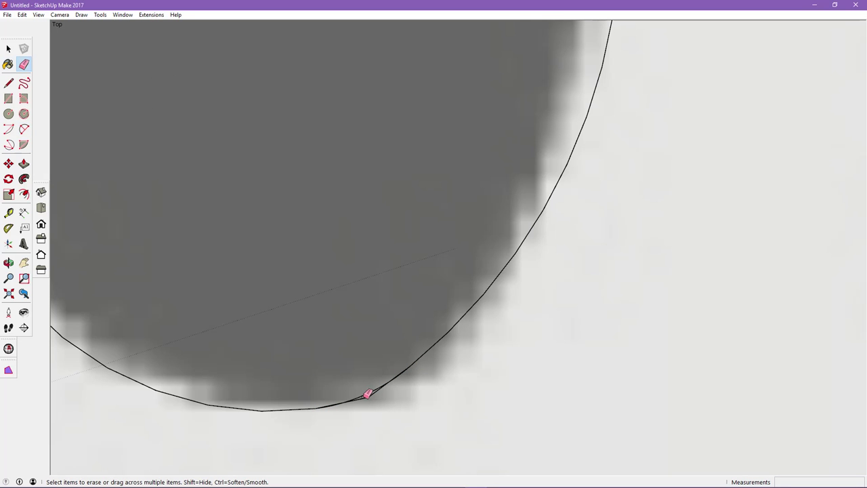
left_click(368, 396)
scroll(404, 385, "up", 2)
scroll(404, 385, "up", 2)
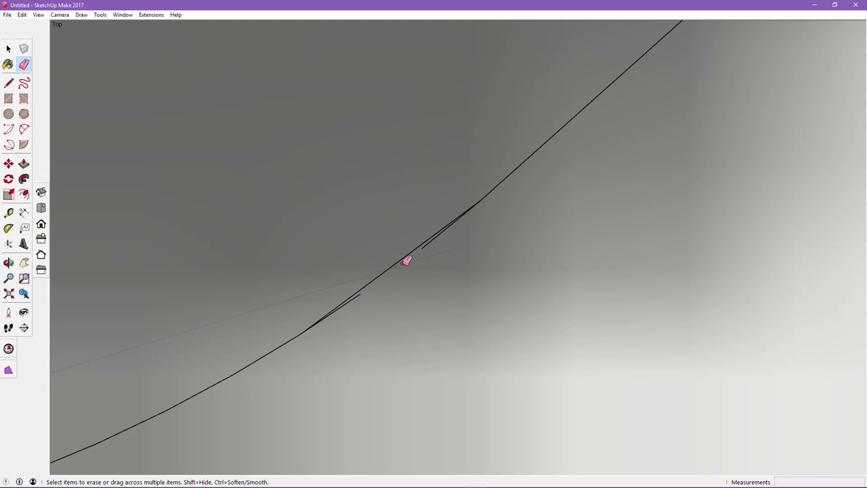
left_click(434, 241)
left_click(362, 294)
Erase the redundant straight edge doubling the dip below the first tooth
mouse_move(316, 383)
middle_mouse_down()
mouse_move(300, 384)
mouse_move(438, 273)
mouse_move(272, 418)
middle_mouse_up()
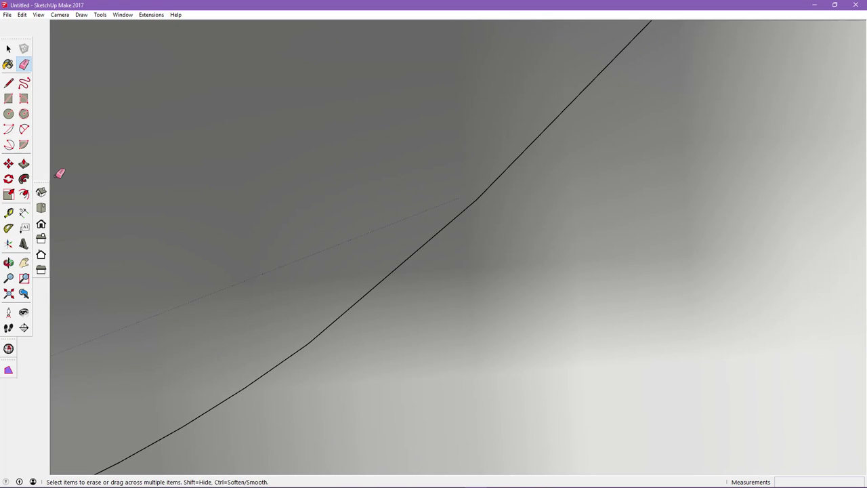
left_click(41, 223)
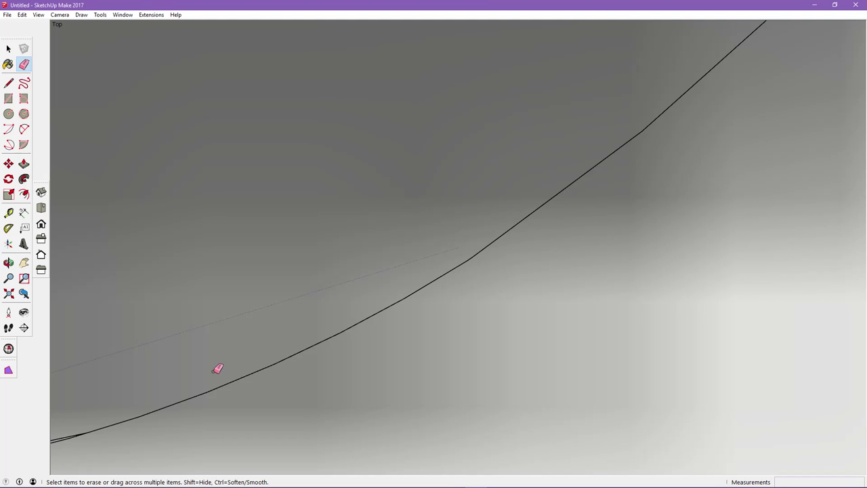
mouse_move(214, 373)
middle_mouse_down()
mouse_move(383, 284)
mouse_move(600, 258)
middle_mouse_up()
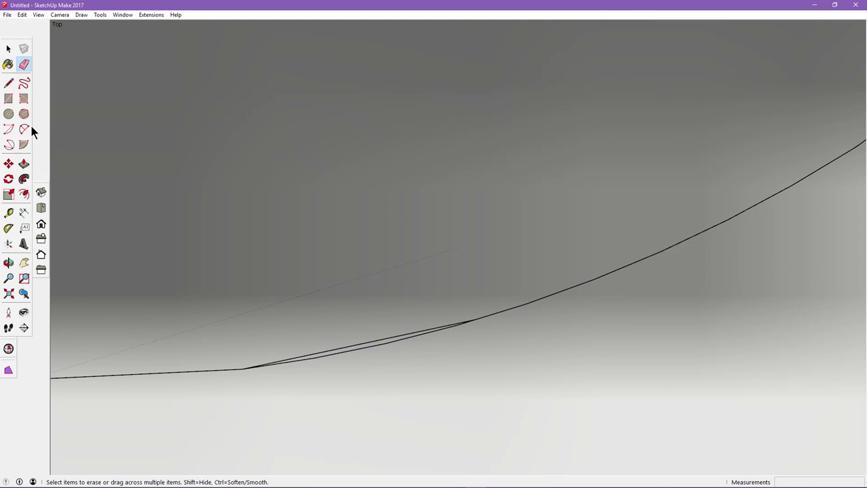
left_click_drag(366, 341, 369, 343)
scroll(421, 384, "down", 2)
scroll(422, 384, "down", 2)
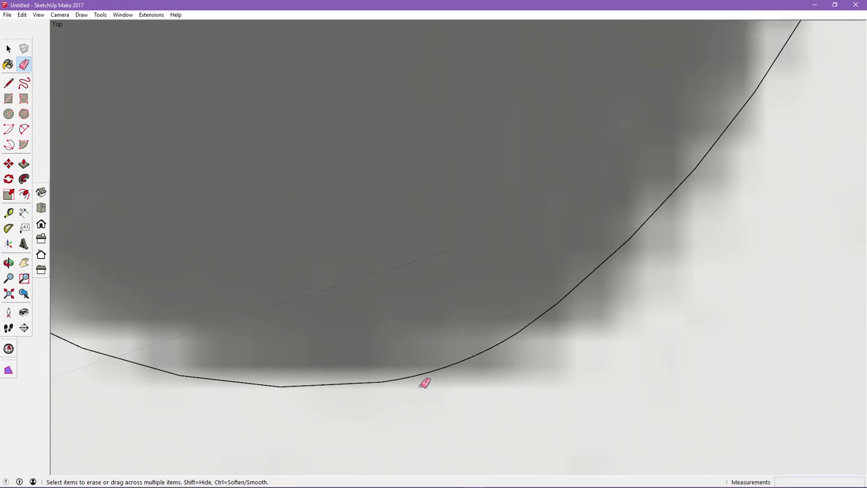
scroll(421, 384, "down", 2)
scroll(422, 384, "down", 1)
mouse_move(556, 360)
middle_mouse_down("shift")
mouse_move(465, 386)
mouse_move(395, 390)
middle_mouse_up("shift")
left_click(23, 129)
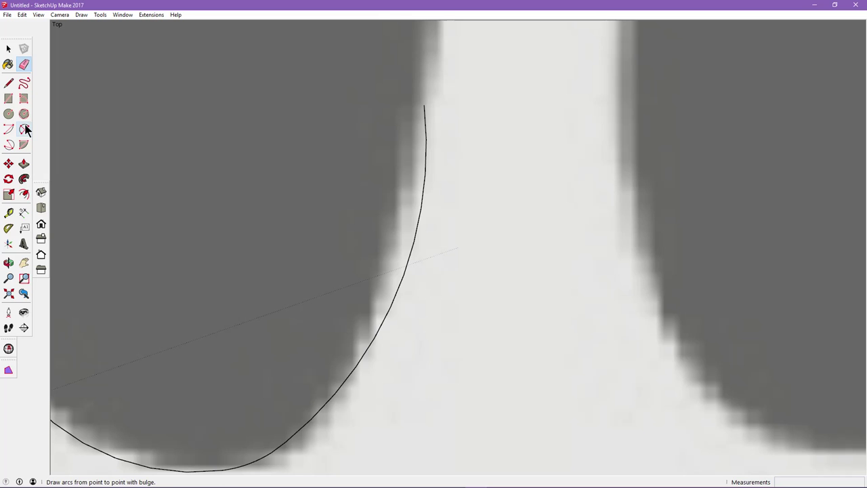
Trace the skull's lower-left edge with two 2-point arcs, dismissing the too-many-segments warning
left_click(356, 365)
left_click(414, 129)
left_click(409, 207)
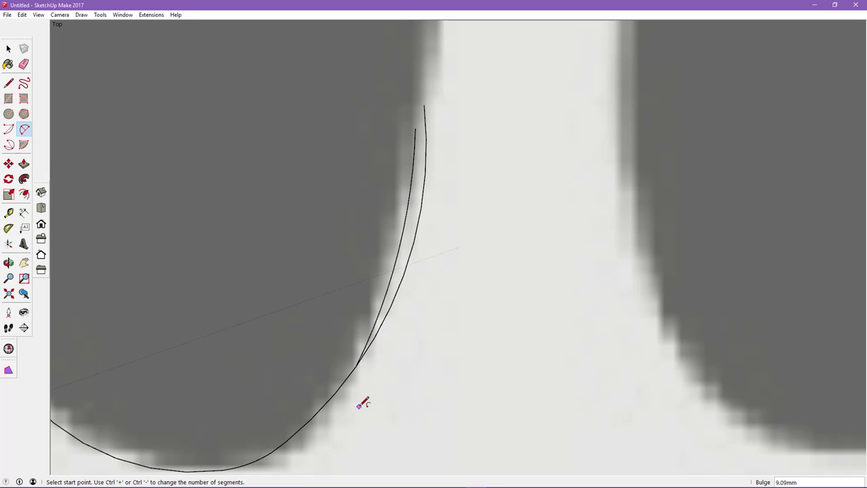
scroll(363, 402, "up", 2)
scroll(361, 379, "up", 2)
left_click(366, 299)
left_click(327, 362)
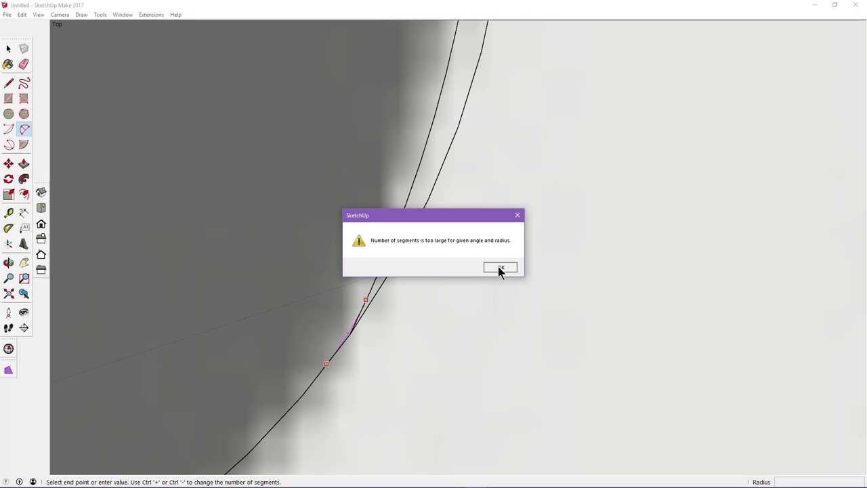
left_click(500, 268)
Erase the duplicate right-hand arc and orbit to inspect the bend
left_click(24, 63)
left_click_drag(434, 163, 446, 183)
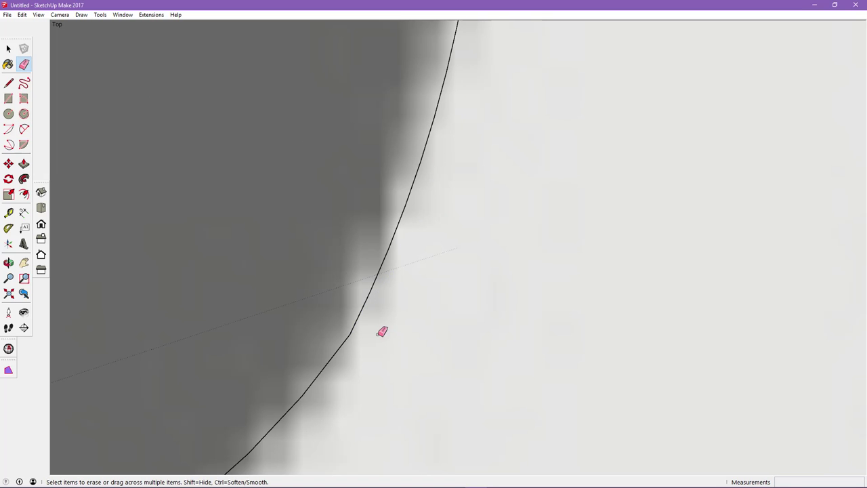
scroll(392, 330, "up", 3)
middle_click_drag(319, 352, 408, 227)
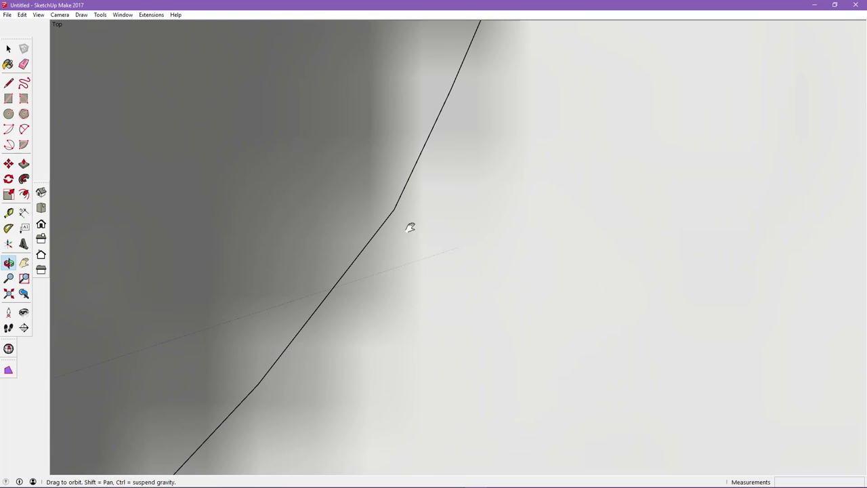
Redraw the curve as one arc from its endpoint and erase the two leftover angular segments
left_click(23, 129)
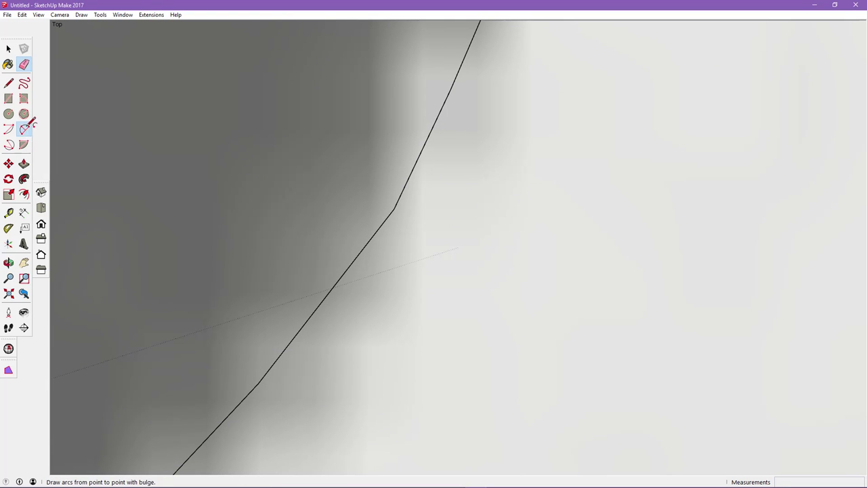
left_click(450, 88)
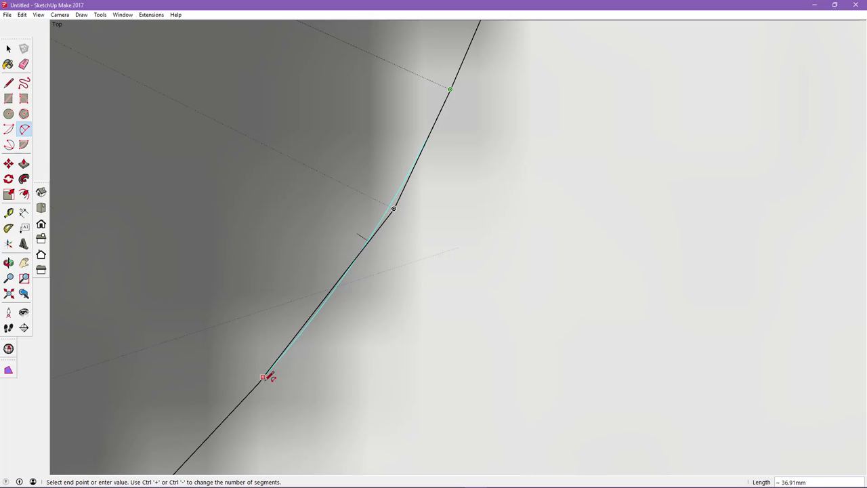
left_click(264, 379)
left_click(265, 378)
left_click(24, 64)
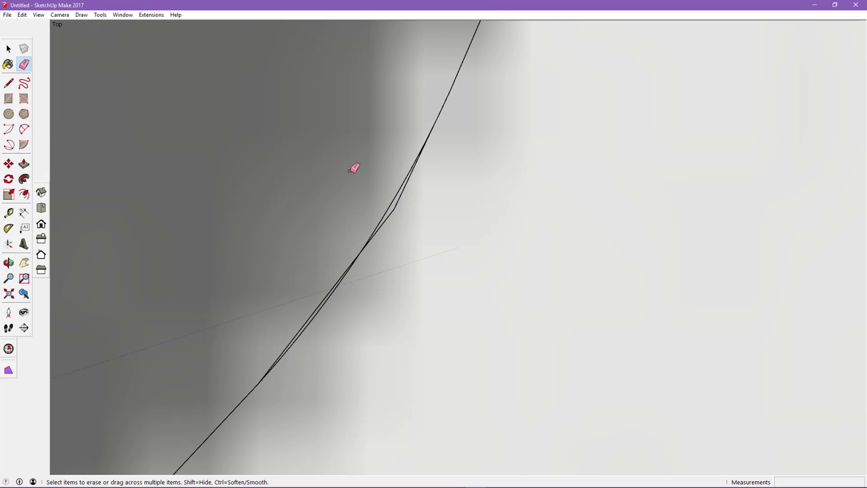
left_click(395, 211)
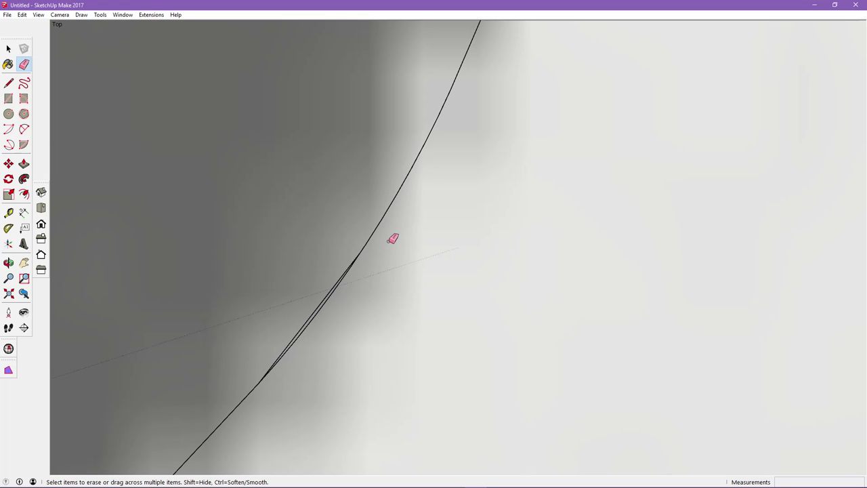
left_click(331, 291)
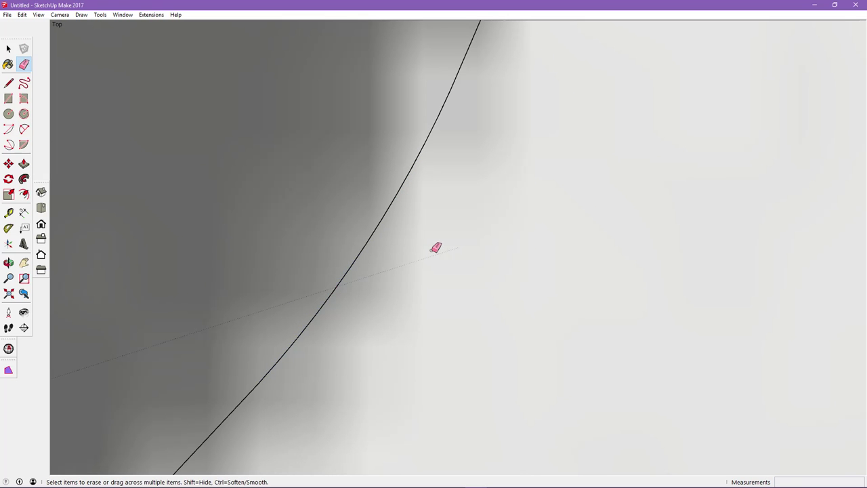
Orbit around the curve, then return to Top view and zoom extents on the skull
middle_click_drag(436, 247, 451, 275)
mouse_move(542, 209)
middle_mouse_down()
mouse_move(461, 304)
mouse_move(438, 199)
mouse_move(406, 379)
mouse_move(417, 368)
middle_mouse_up()
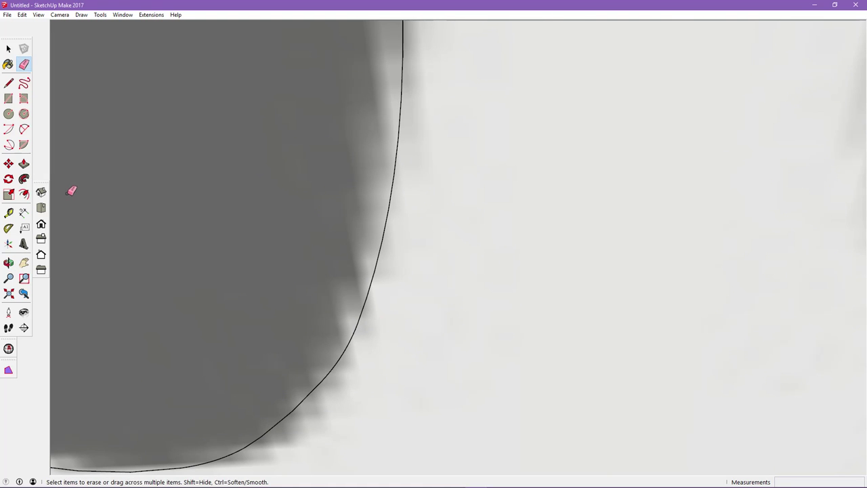
left_click(41, 208)
mouse_move(261, 241)
middle_mouse_down()
mouse_move(449, 300)
mouse_move(248, 329)
middle_mouse_up()
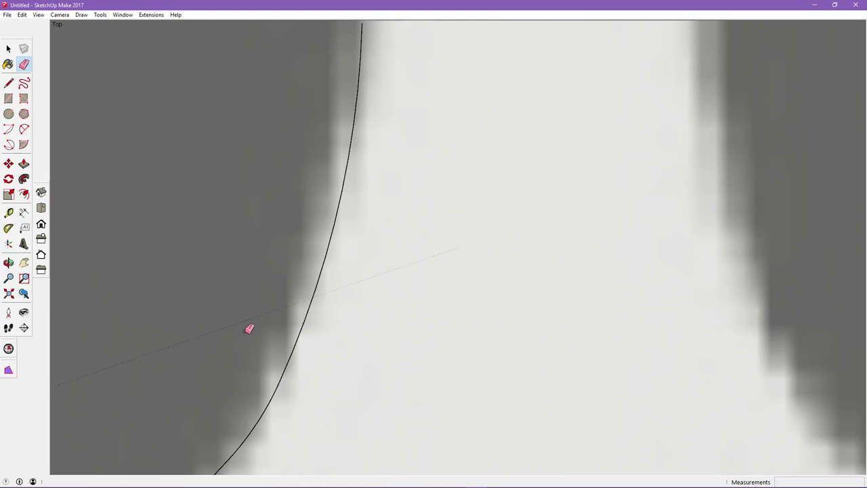
scroll(249, 329, "down", 2)
scroll(284, 325, "down", 2)
left_click(11, 296)
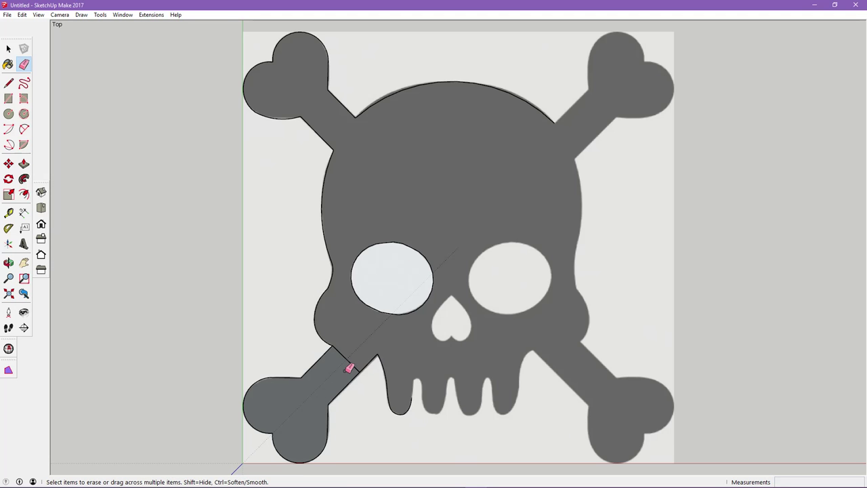
Erase the lower-left bone's dividing edge and cover the upper-right bone shaft with a rotated rectangle
left_click(348, 359)
left_click(23, 100)
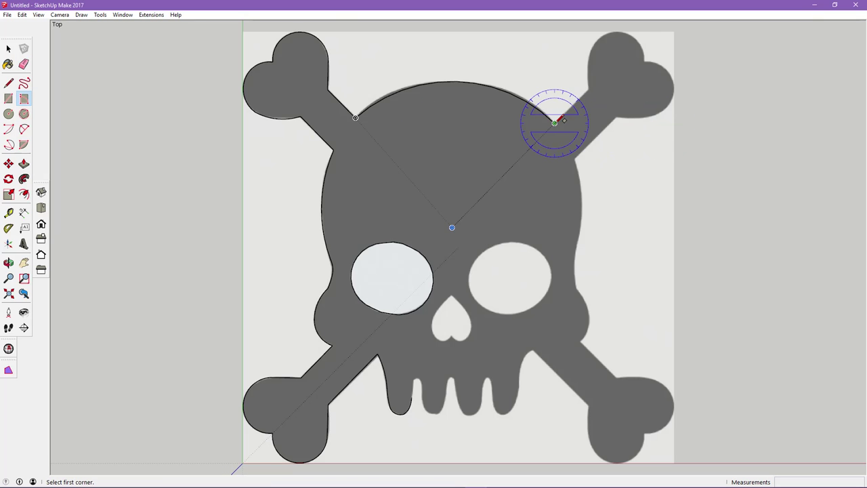
left_click(554, 123)
left_click(590, 87)
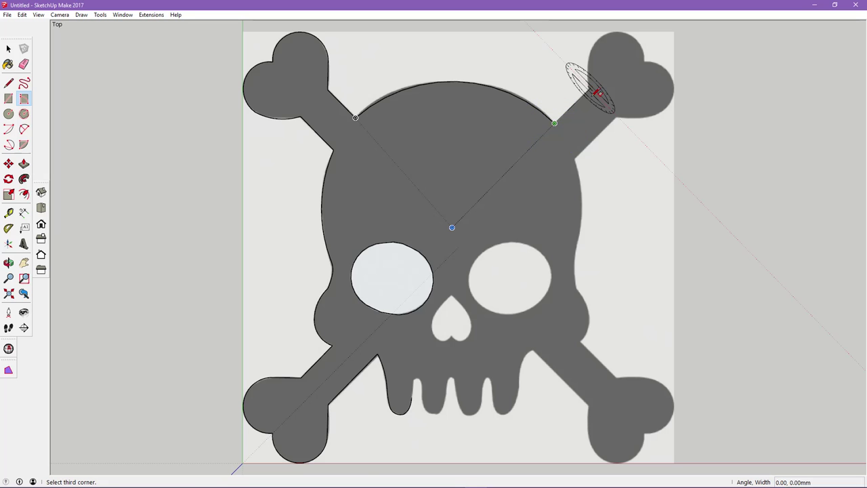
scroll(615, 116, "up", 2)
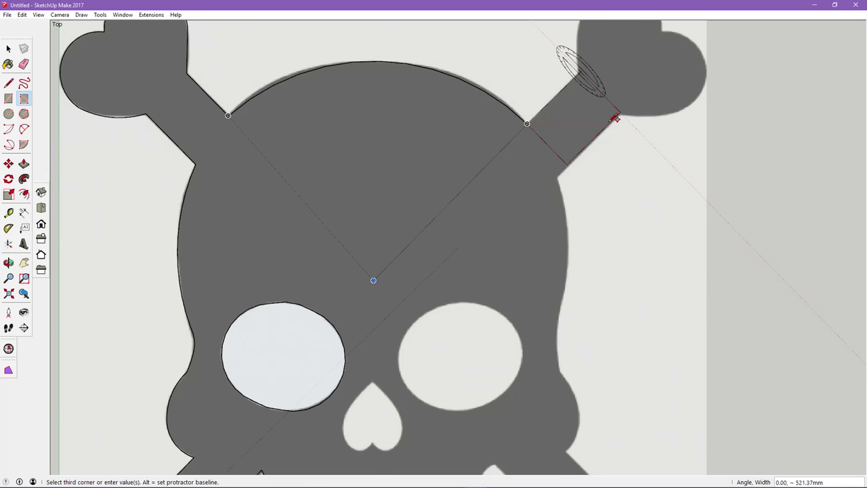
scroll(615, 116, "up", 2)
left_click(615, 118)
Pan the view toward the upper-right bone's rounded end, ready to trace arcs
middle_click_drag(590, 112, 471, 346, "shift")
key("c")
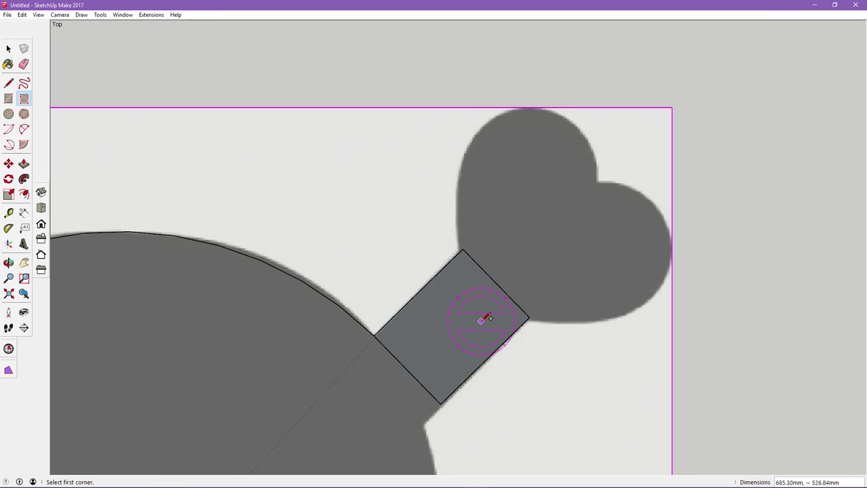
left_click(24, 128)
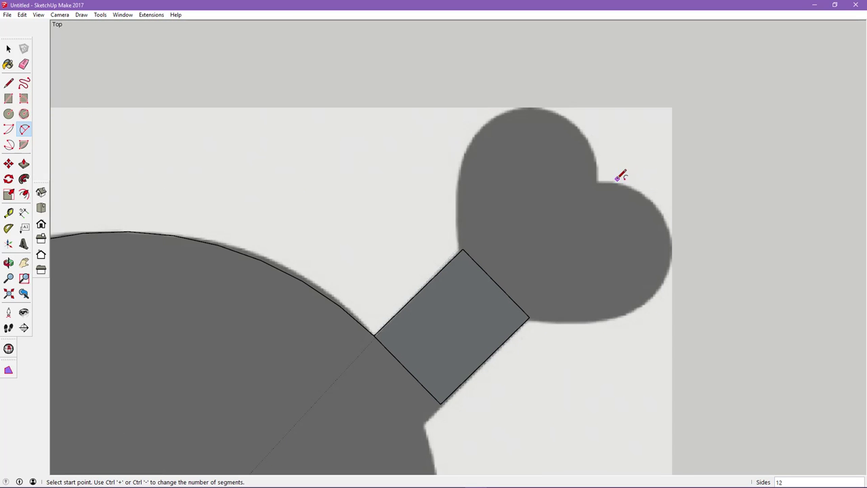
Arc the bone end's right lobe from the notch around its underside
left_click(596, 181)
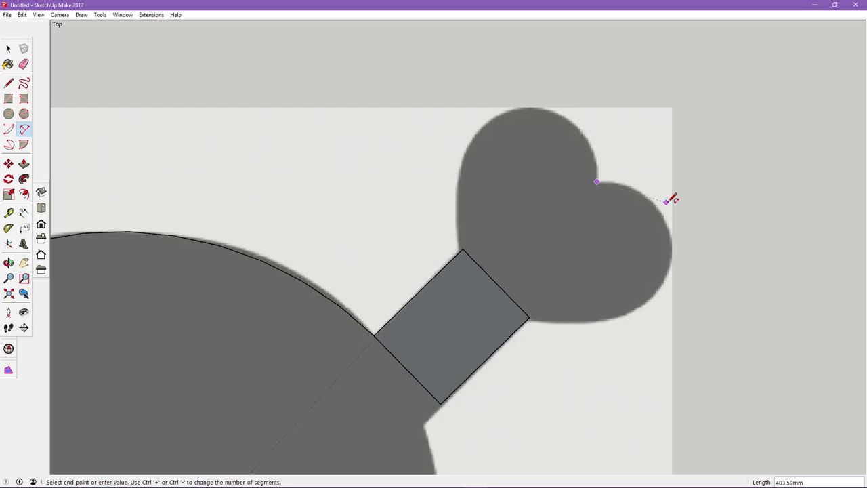
left_click(666, 275)
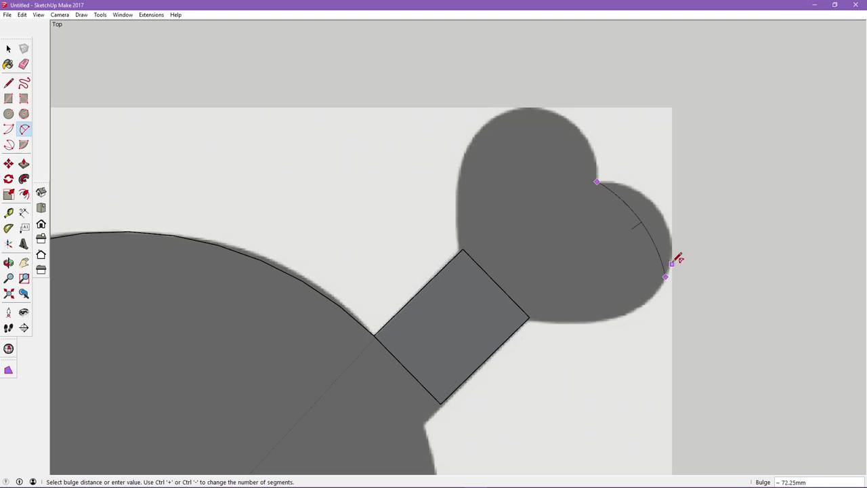
left_click(683, 237)
left_click(666, 276)
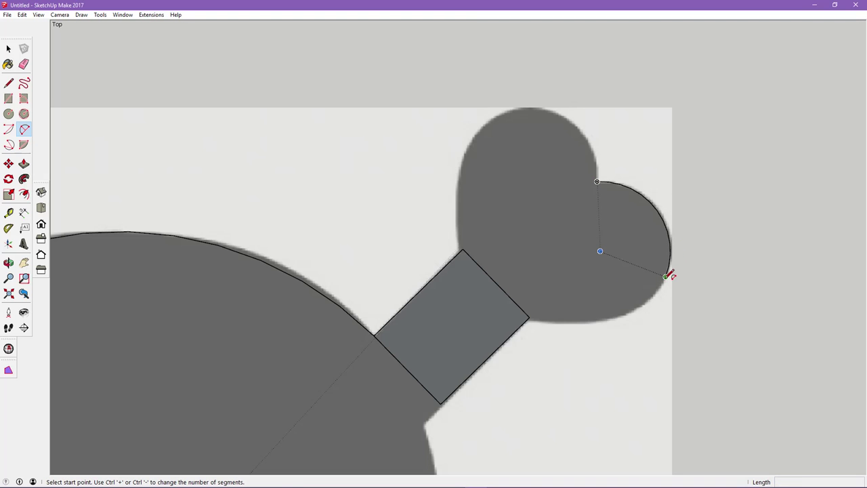
double_click(596, 320)
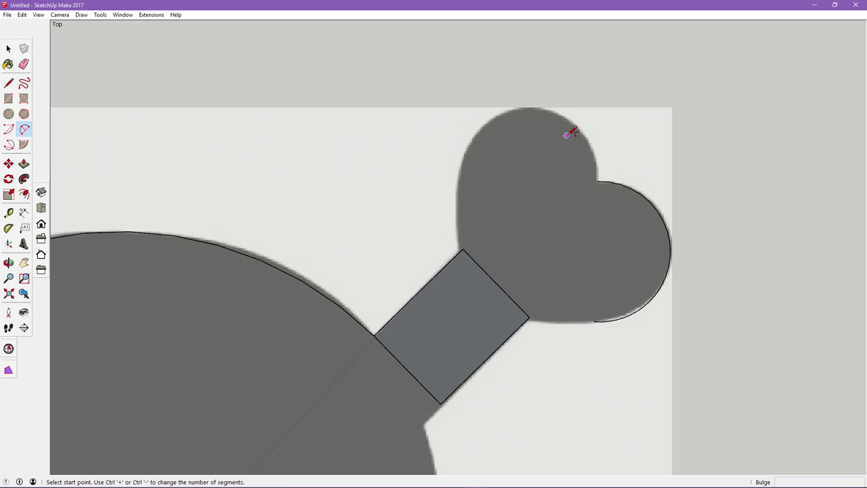
Arc the upper lobe from the notch over the top to the bone end's left side
left_click(597, 182)
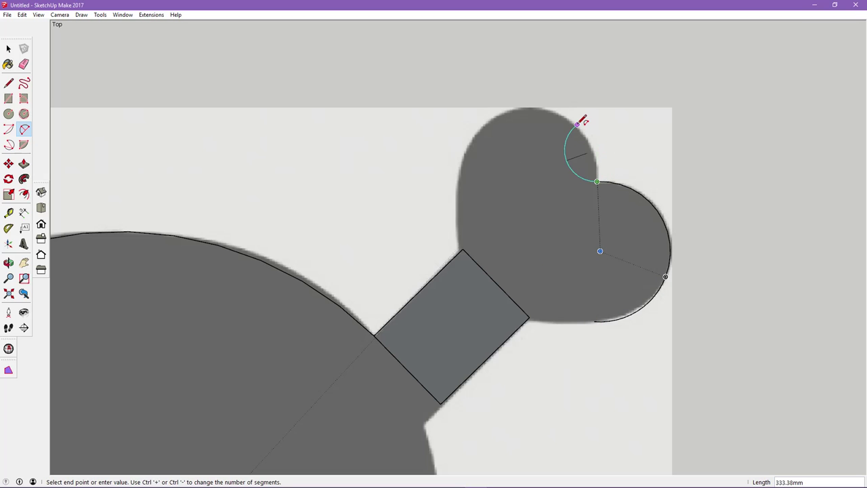
left_click(531, 107)
left_click(574, 121)
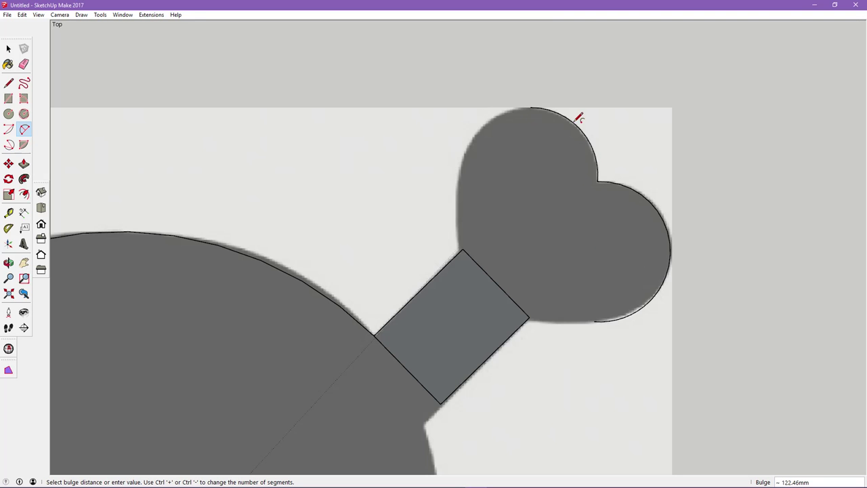
left_click(530, 107)
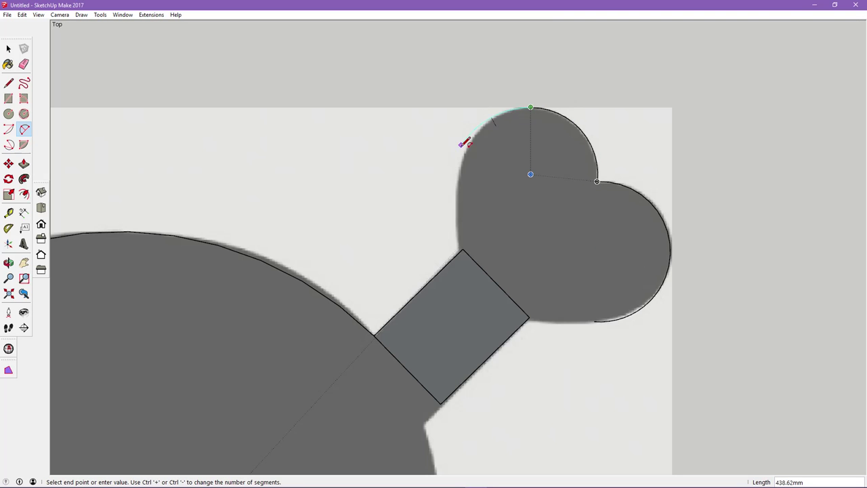
left_click(460, 168)
left_click(464, 168)
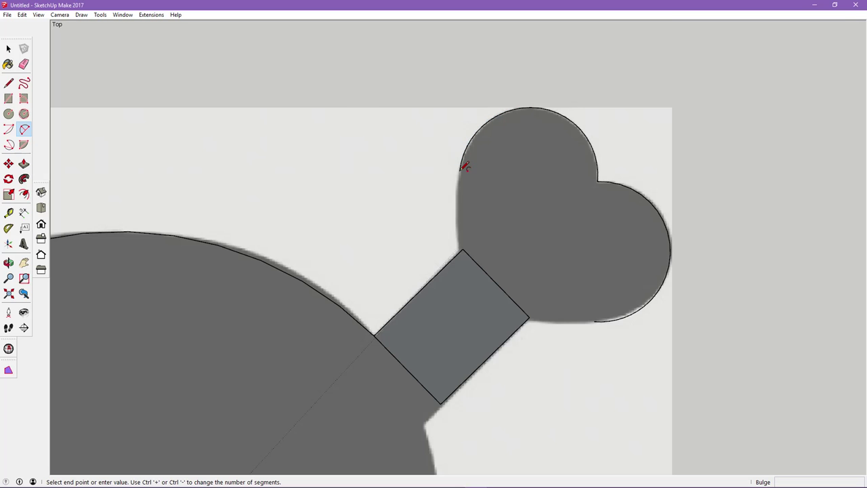
left_click(8, 83)
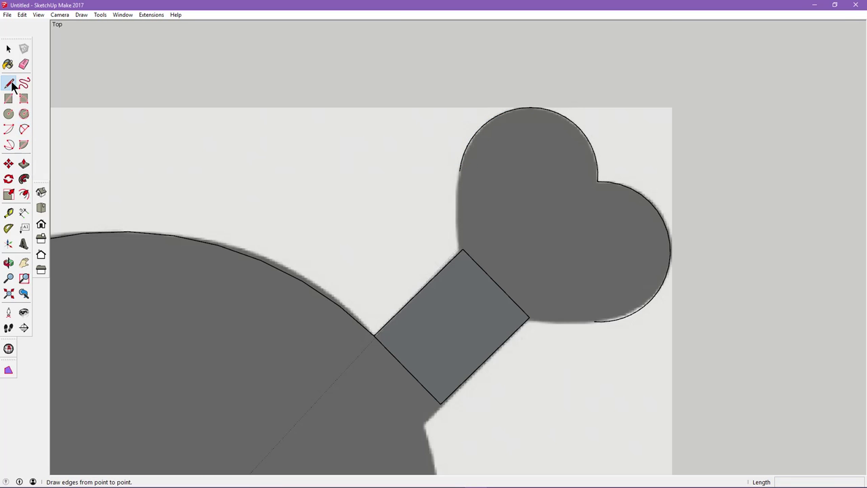
Close the bone end with straight edges down its left side and from the shaft's lower corner
left_click(460, 170)
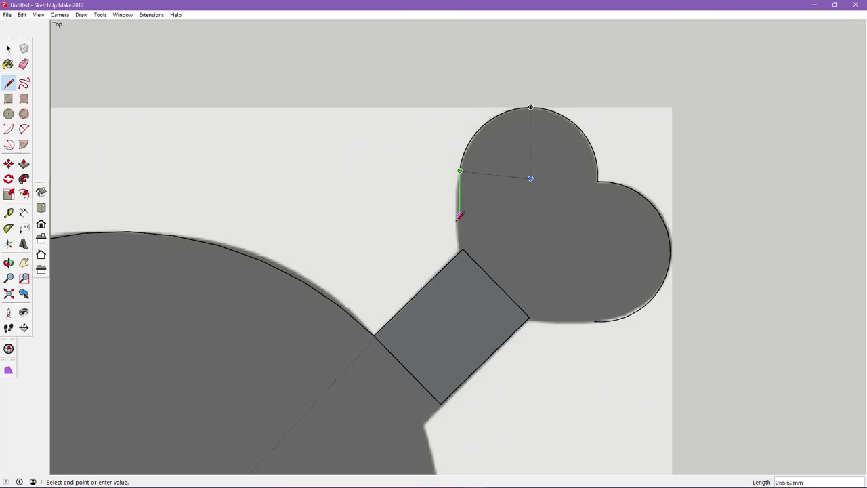
left_click(462, 249)
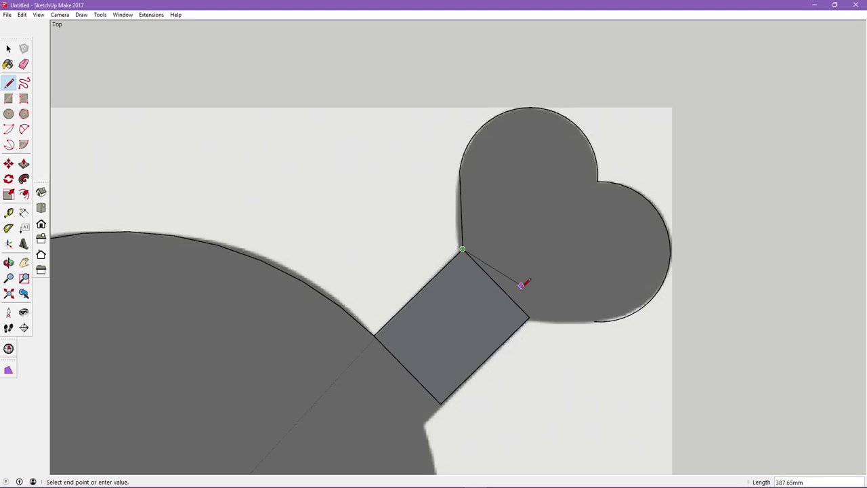
key("Escape")
left_click(529, 317)
left_click(595, 320)
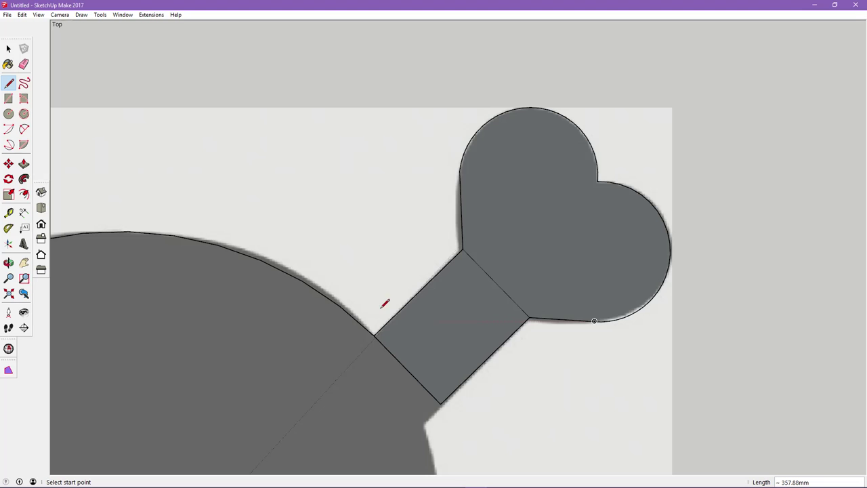
left_click(24, 64)
Erase the edges dividing the shaft from the bone end and skull, then pan to the skull's right side
left_click_drag(499, 287, 489, 287)
left_click_drag(408, 340, 390, 360)
mouse_move(379, 386)
middle_mouse_down("shift")
mouse_move(430, 271)
mouse_move(459, 148)
middle_mouse_up("shift")
left_click(8, 82)
left_click(523, 154)
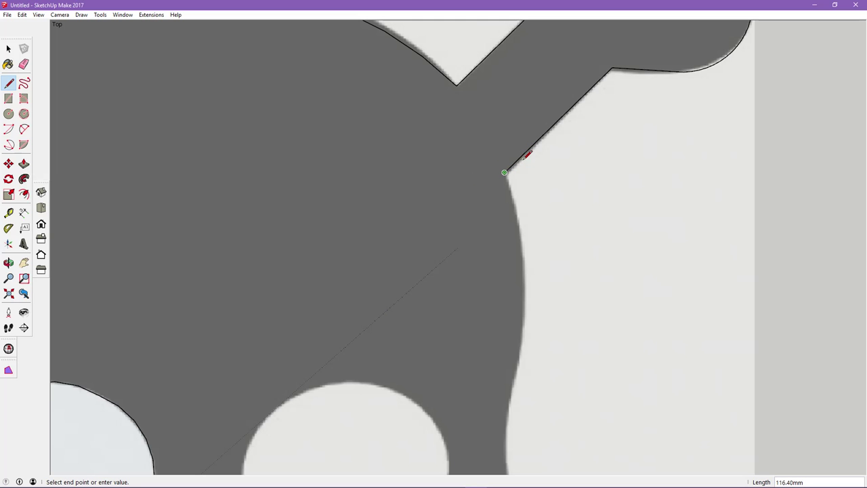
key("Escape")
Trace the skull's right edge below the bone with a 2-point arc
left_click(24, 129)
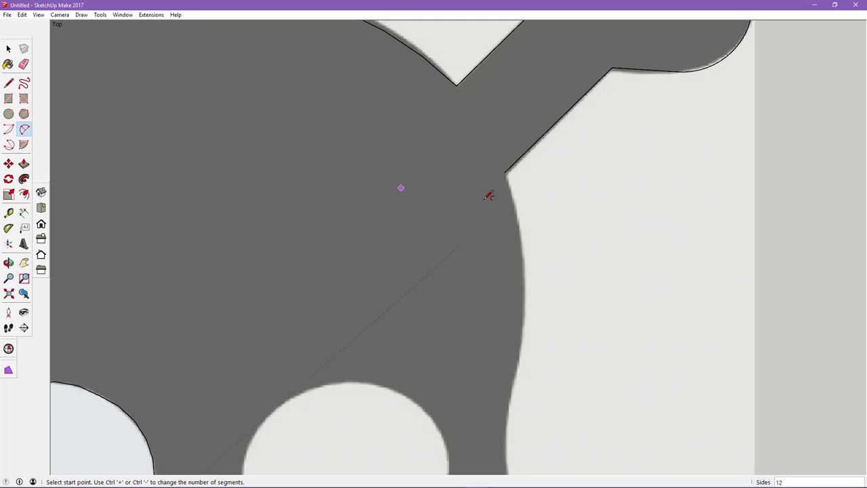
left_click(504, 172)
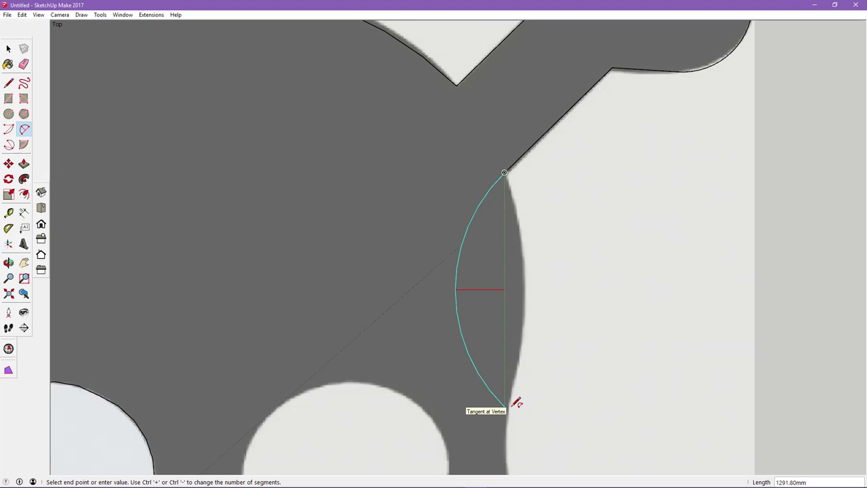
left_click(513, 406)
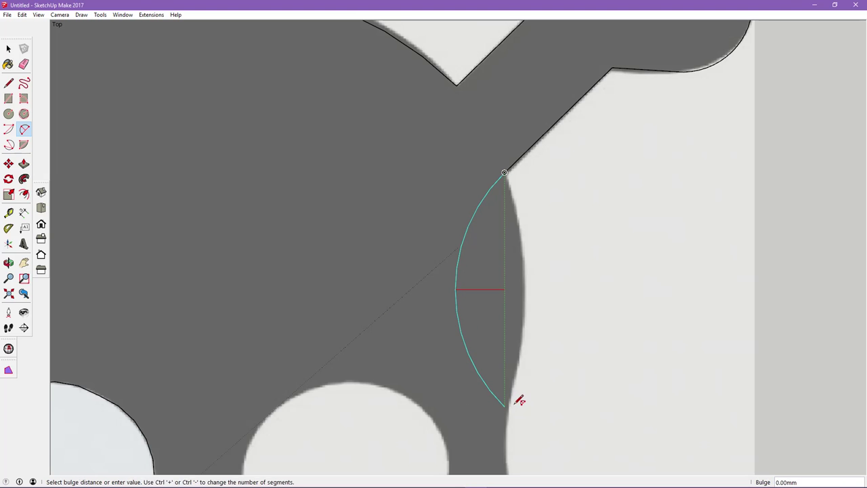
left_click(523, 357)
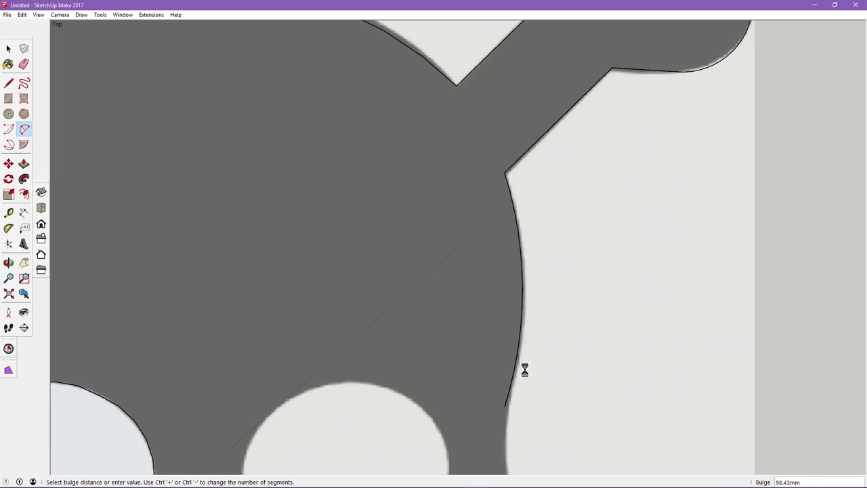
mouse_move(534, 382)
middle_mouse_down("shift")
mouse_move(489, 97)
mouse_move(483, 209)
middle_mouse_up("shift")
scroll(483, 200, "up", 3)
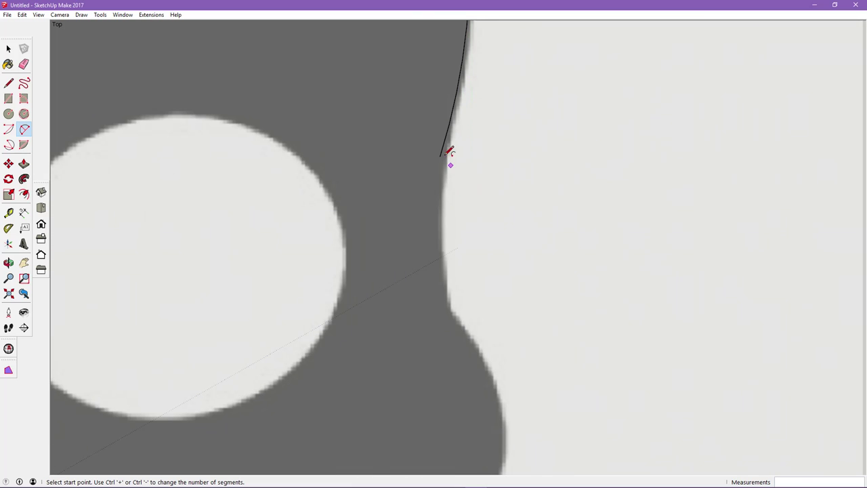
Add a second arc from the traced arc down to the jaw notch, redoing a misplaced one
left_click(439, 156)
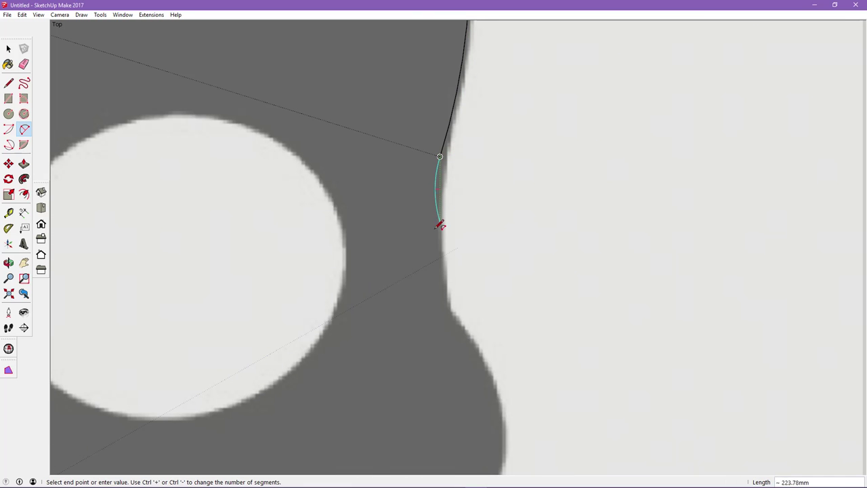
left_click(448, 306)
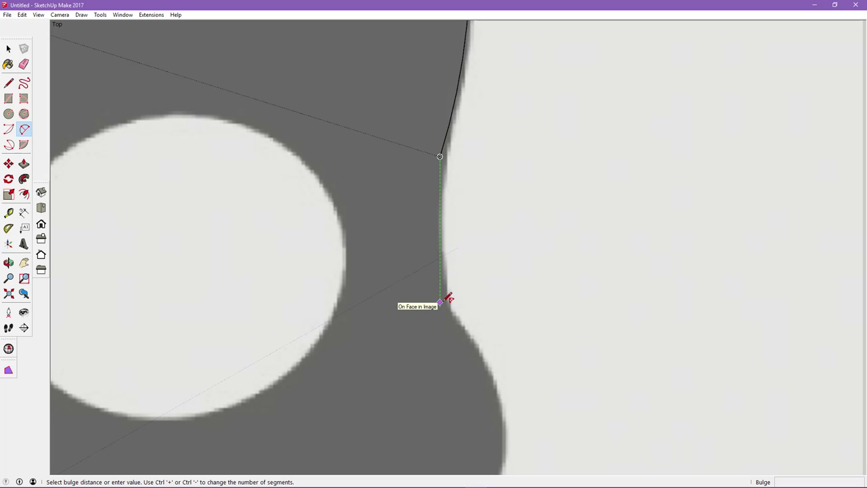
key("Escape")
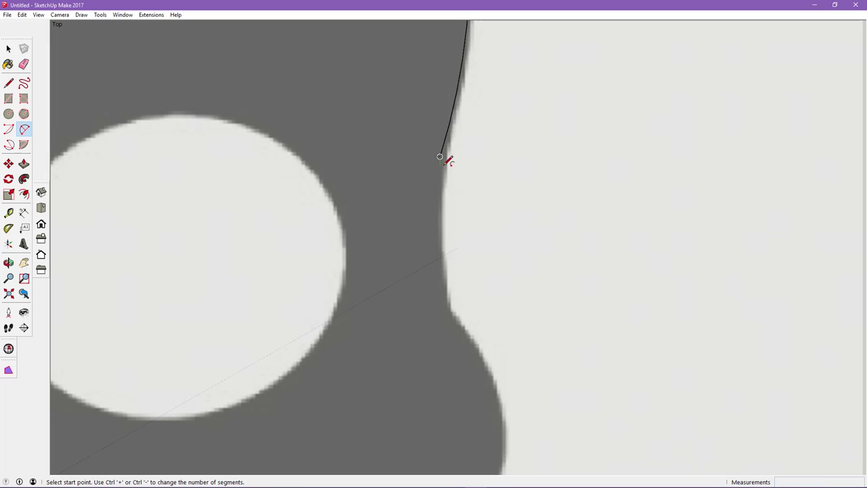
left_click(453, 108)
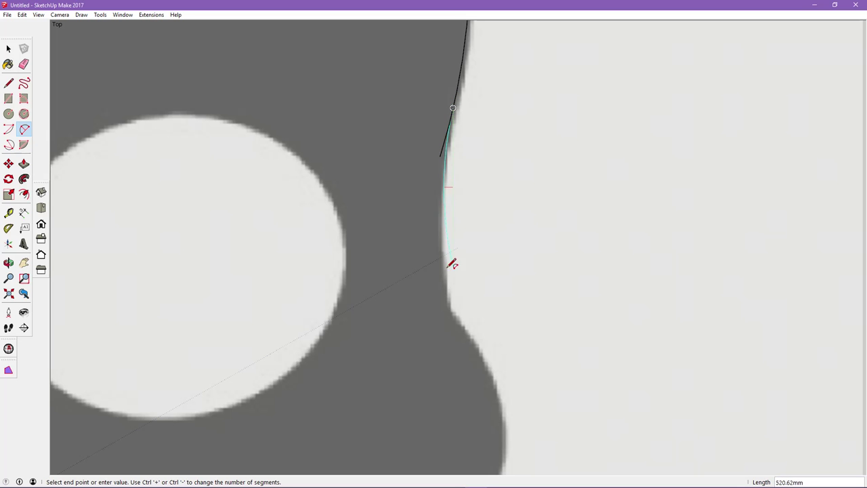
left_click(450, 309)
left_click(450, 309)
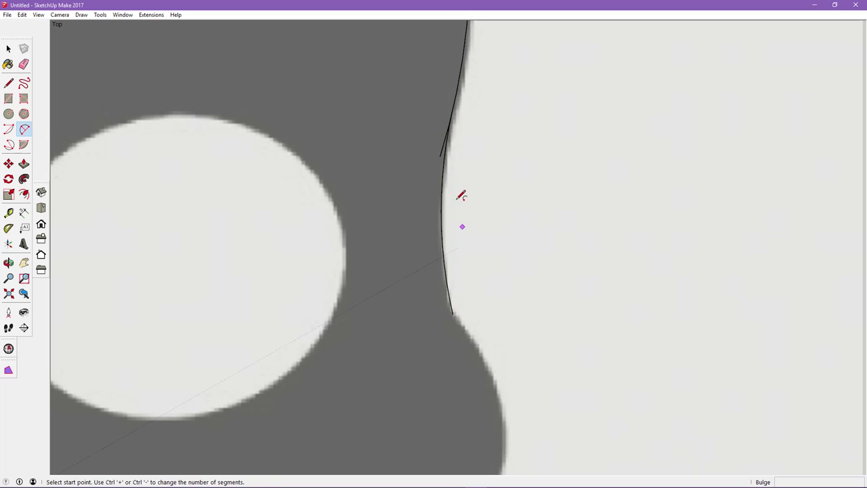
left_click(24, 63)
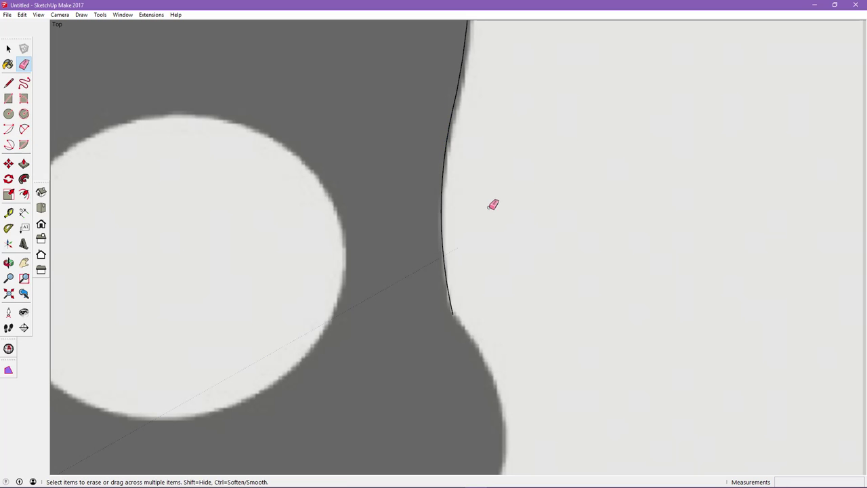
Arc from the traced edge's end down the skull bulge, retrying after a trial arc
middle_click_drag(474, 323, 418, 142, "shift")
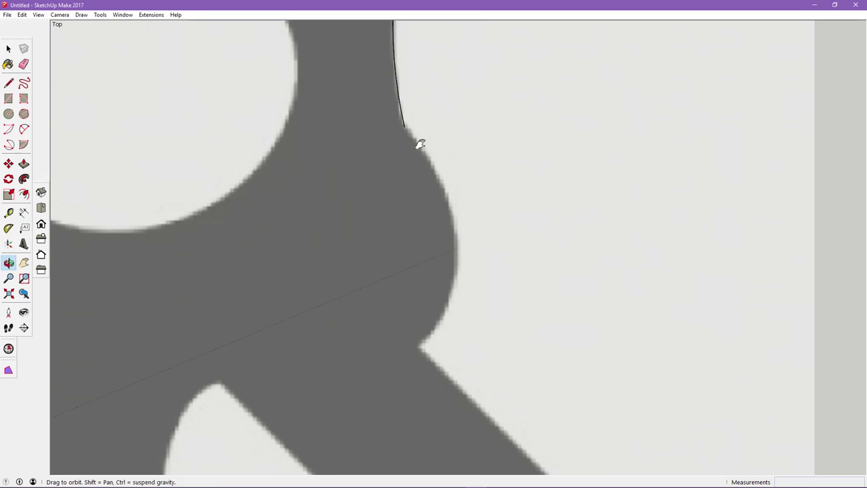
left_click(27, 129)
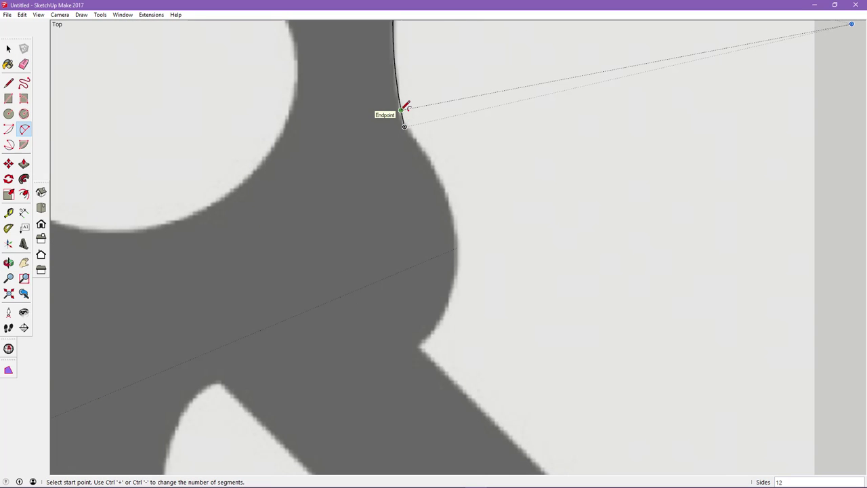
left_click(404, 125)
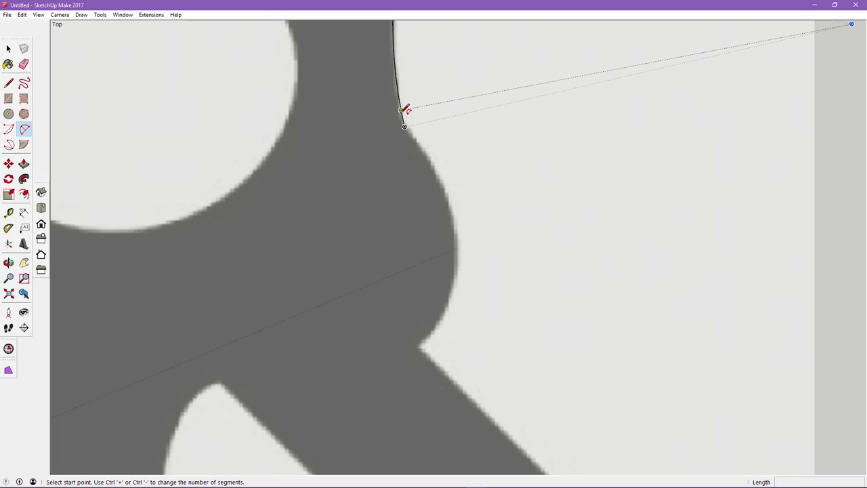
left_click(441, 181)
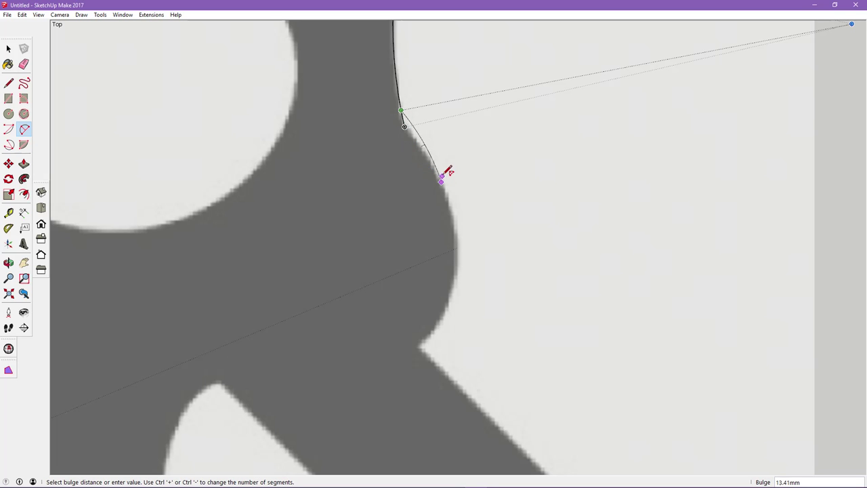
key("Escape")
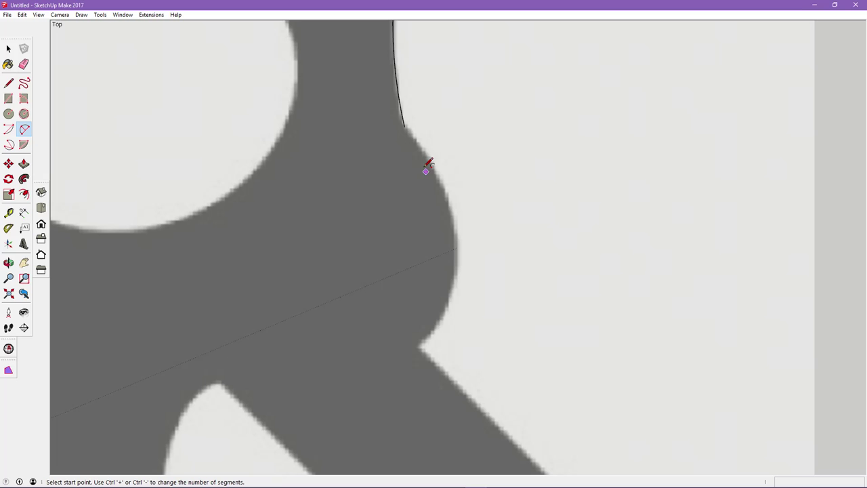
left_click(405, 126)
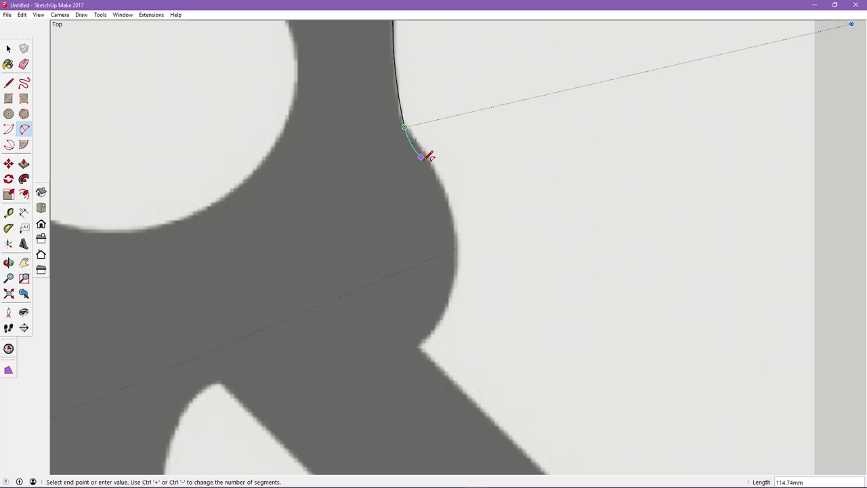
left_click(454, 276)
left_click(464, 231)
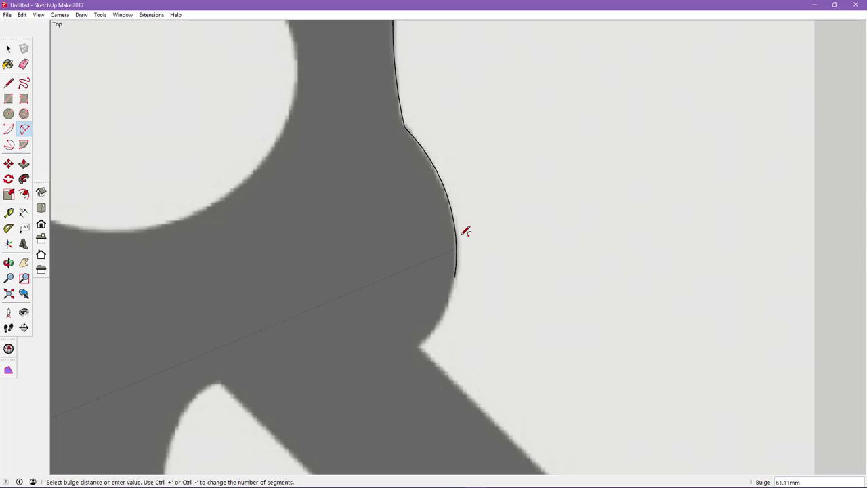
Trace the next stretch of skull edge with an arc and erase the duplicate overlapping edge
left_click(399, 101)
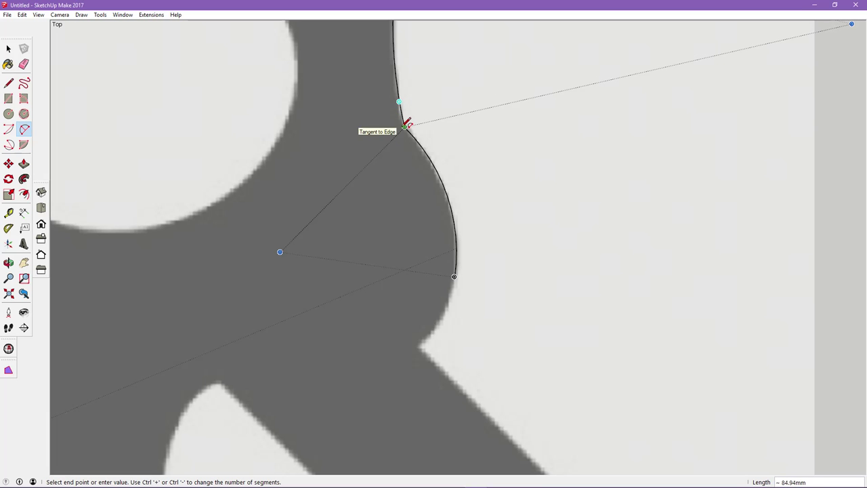
scroll(398, 125, "up", 3)
scroll(400, 124, "up", 2)
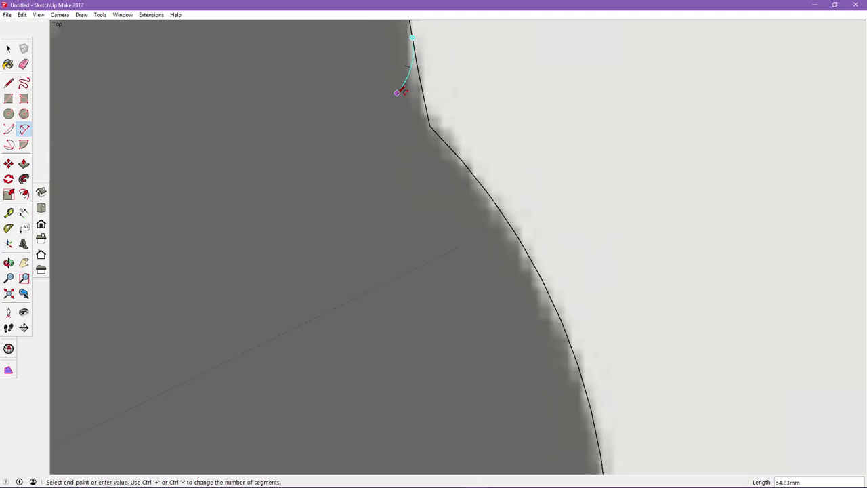
key("Escape")
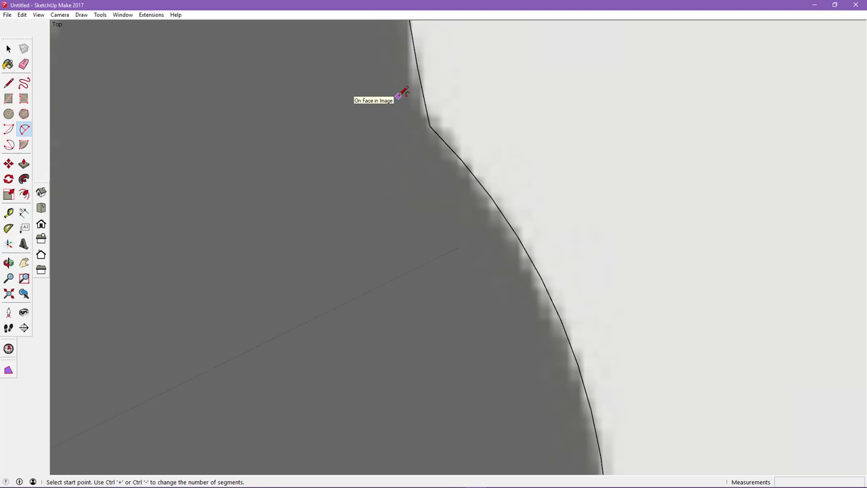
middle_click_drag(404, 92, 332, 260, "shift")
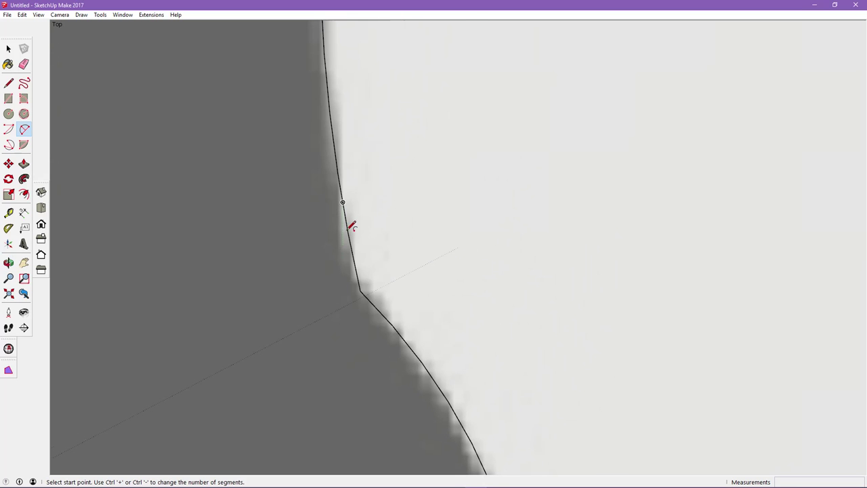
left_click(342, 189)
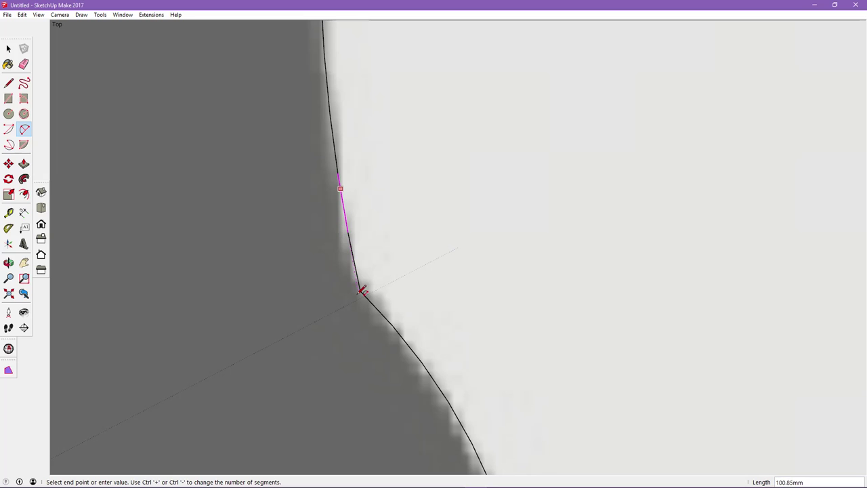
left_click(360, 290)
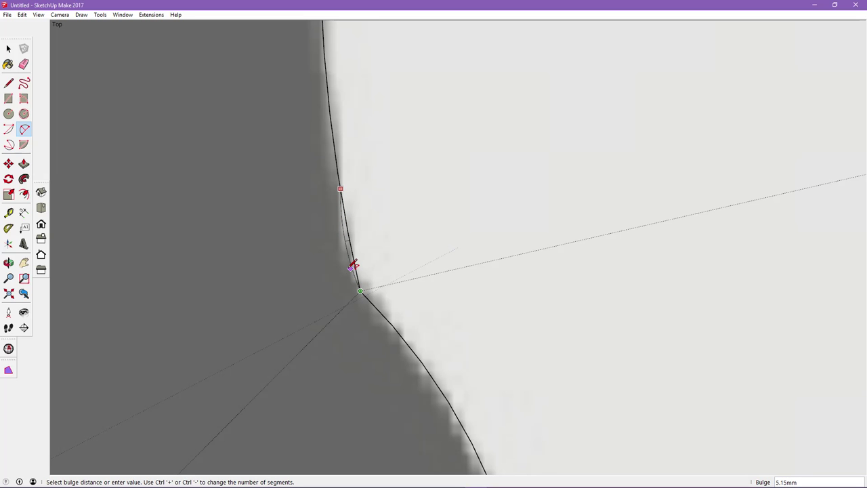
left_click(352, 265)
left_click(26, 64)
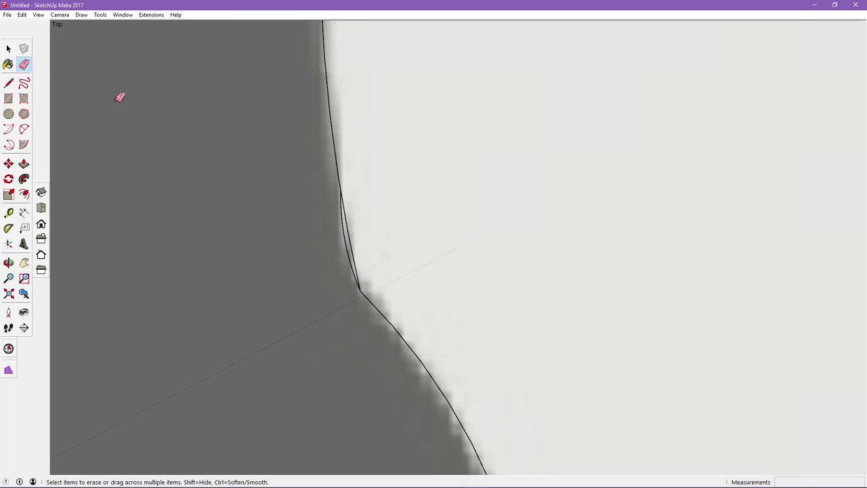
left_click(351, 245)
Erase the leftover overlapping outline edges and move the view toward the skull's lower curve and bone
left_click(8, 83)
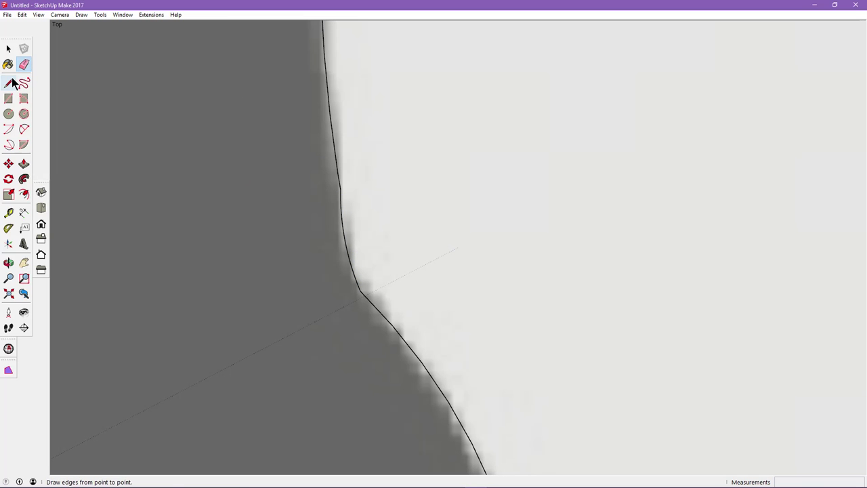
left_click(332, 134)
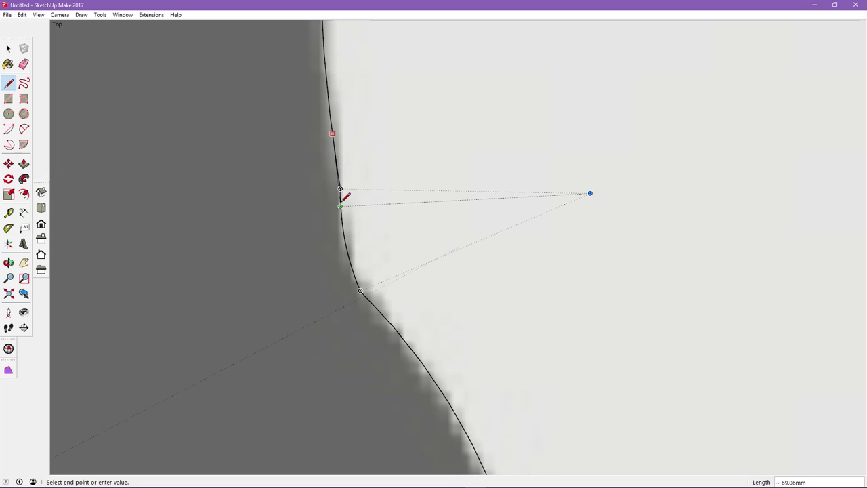
key("Escape")
scroll(355, 184, "up", 3)
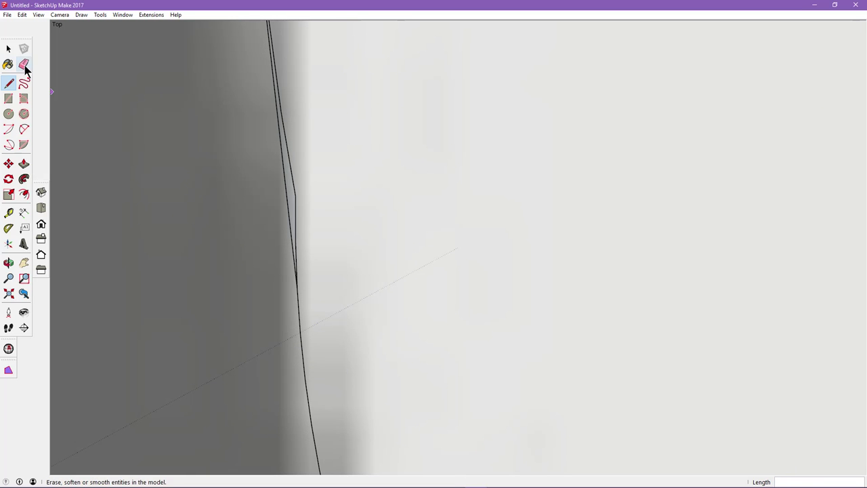
left_click(24, 64)
left_click(296, 196)
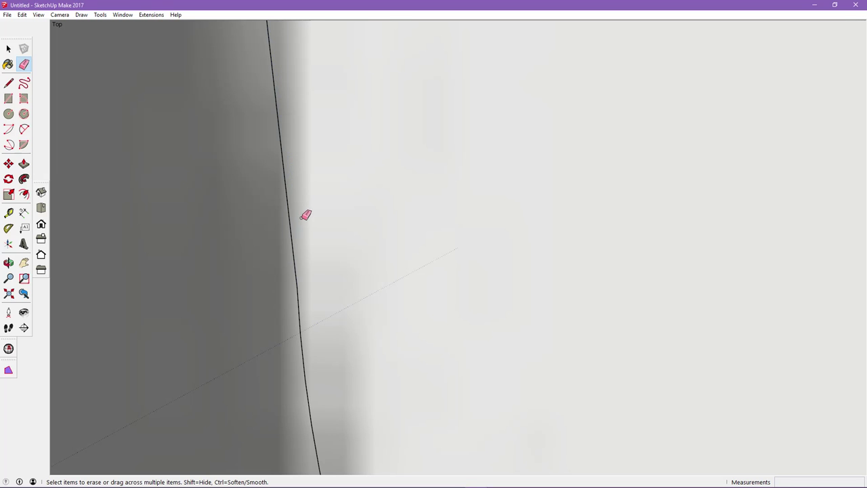
middle_click_drag(309, 217, 397, 424)
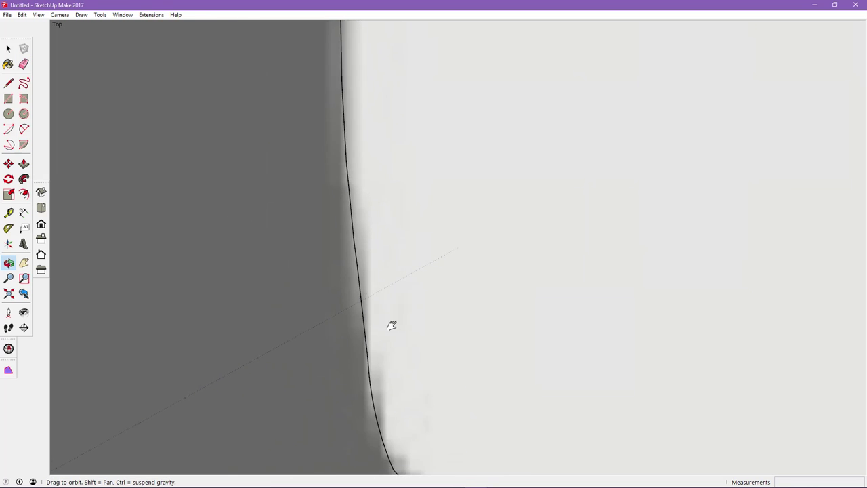
middle_click_drag(396, 424, 332, 131)
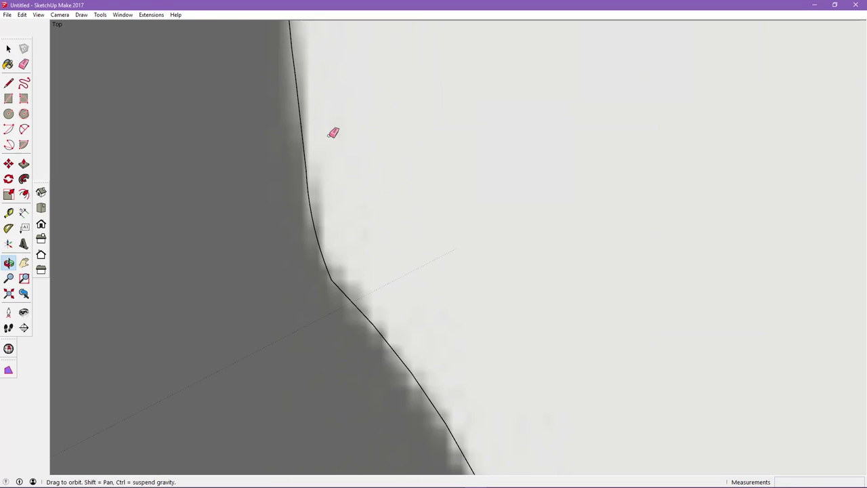
scroll(431, 178, "down", 3)
scroll(432, 178, "down", 2)
mouse_move(432, 178)
middle_mouse_down()
mouse_move(459, 251)
mouse_move(480, 116)
middle_mouse_up()
Arc the skull's lower curve from the traced outline's end to where it meets the bone
left_click(23, 128)
left_click(452, 189)
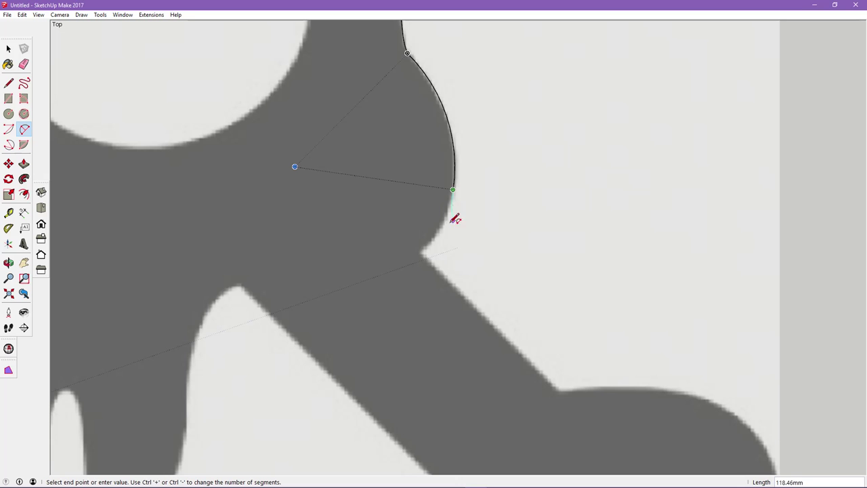
left_click(422, 251)
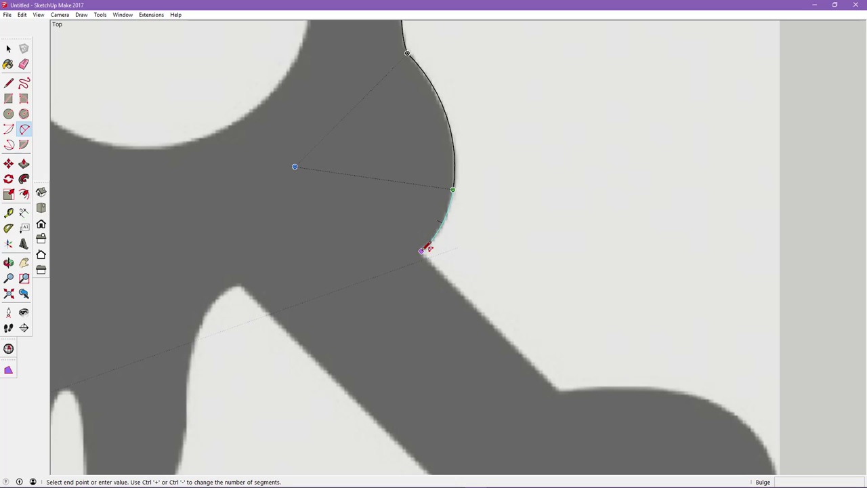
left_click(427, 248)
middle_click_drag(495, 218, 429, 106, "shift")
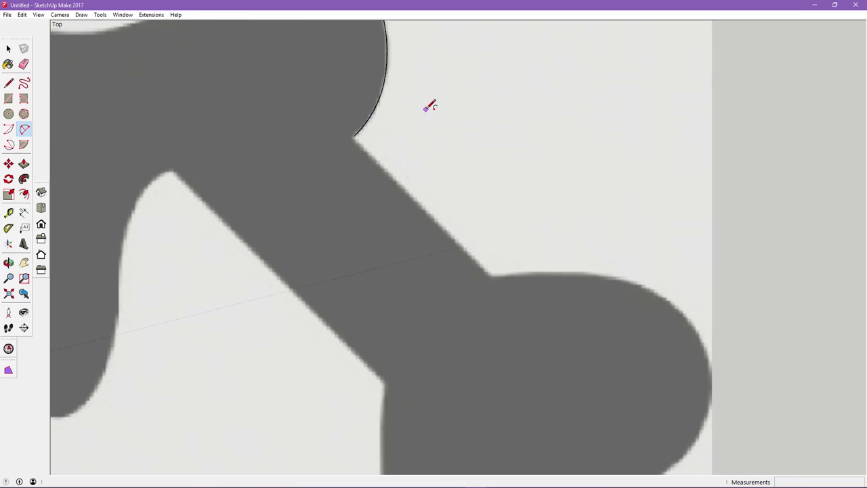
Draw straight edges along the upper and lower sides of the lower-right bone shaft
left_click(8, 82)
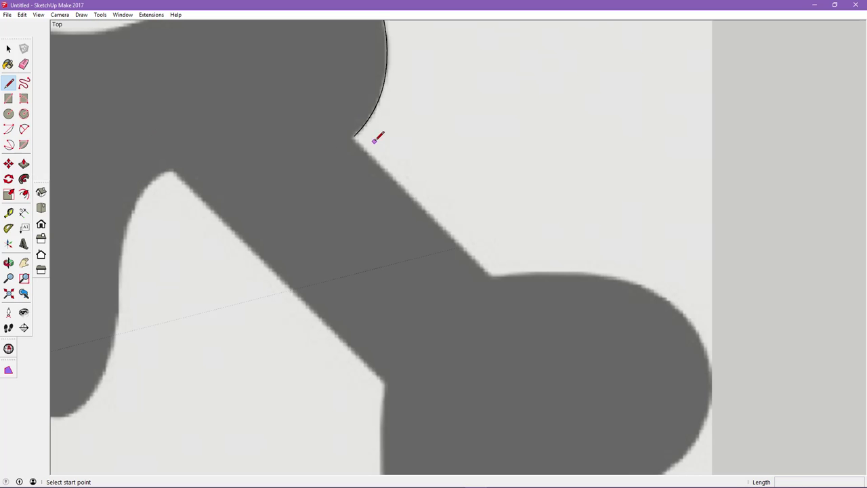
left_click(353, 136)
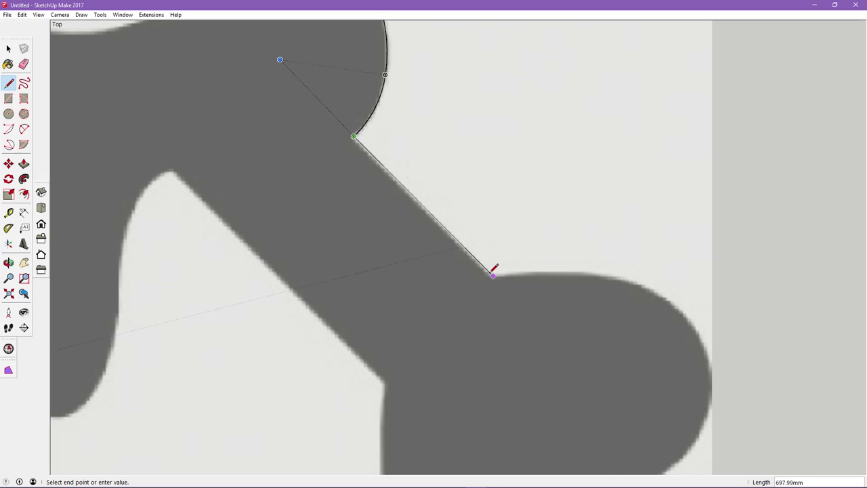
left_click(488, 274)
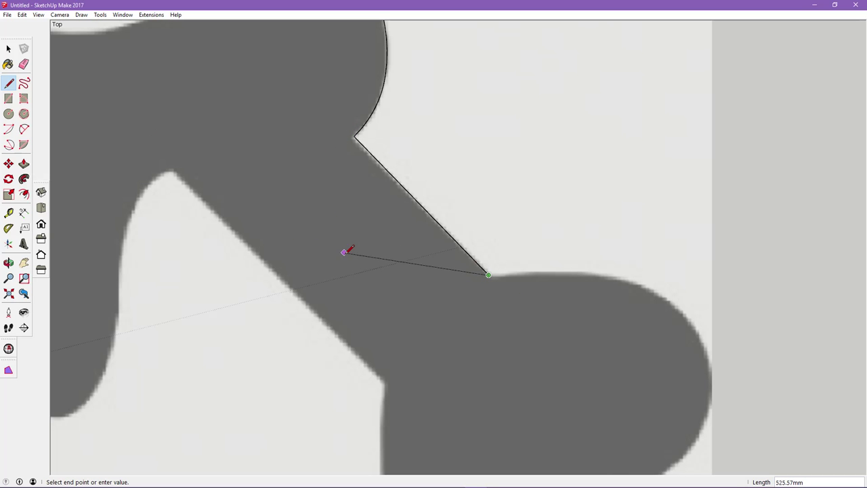
key("Escape")
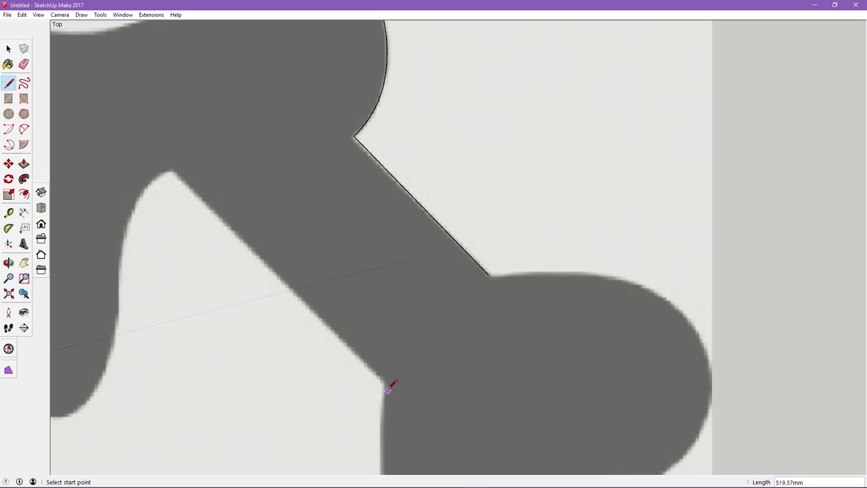
left_click(382, 382)
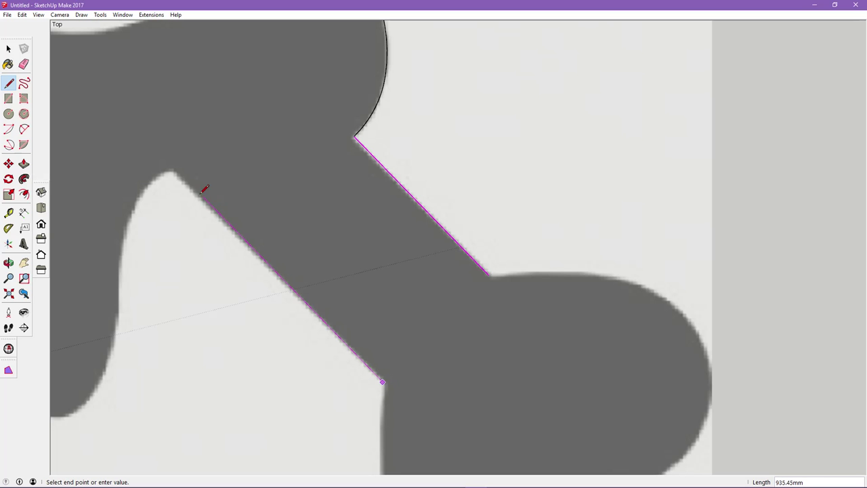
left_click(175, 168)
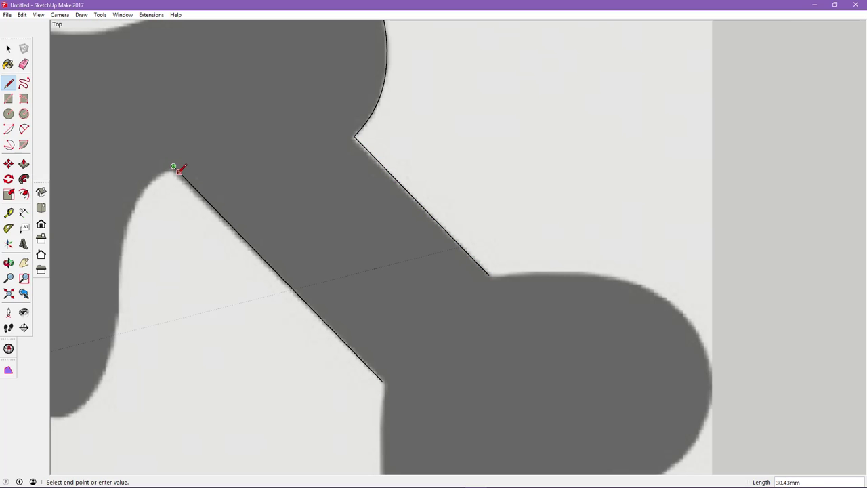
middle_click_drag(174, 254, 183, 53, "shift")
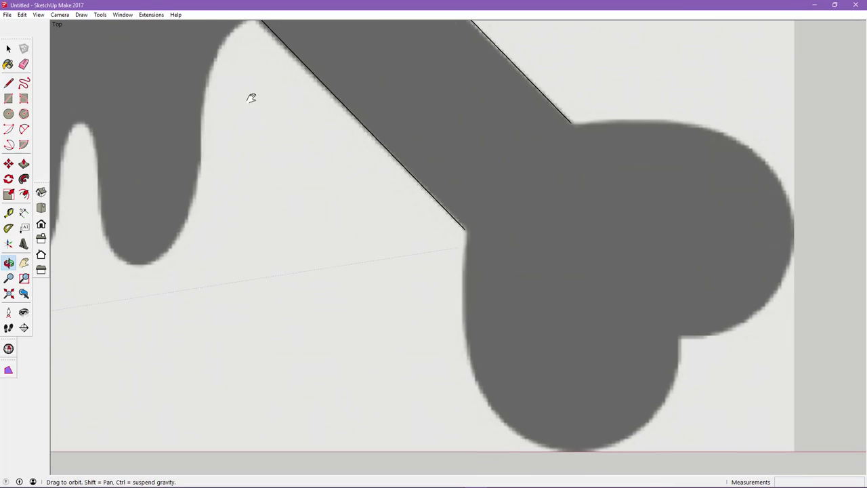
Trace the lower lobe with two arcs, from the notch to the bottom and on to the shaft
left_click(24, 128)
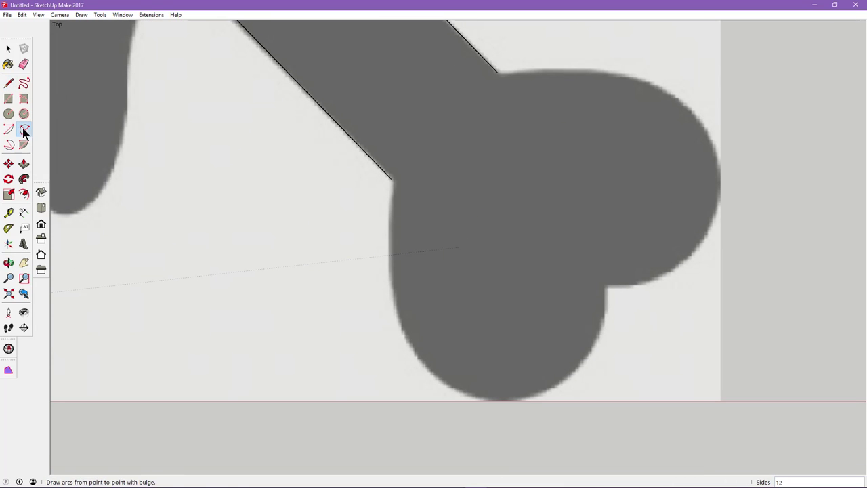
left_click(605, 286)
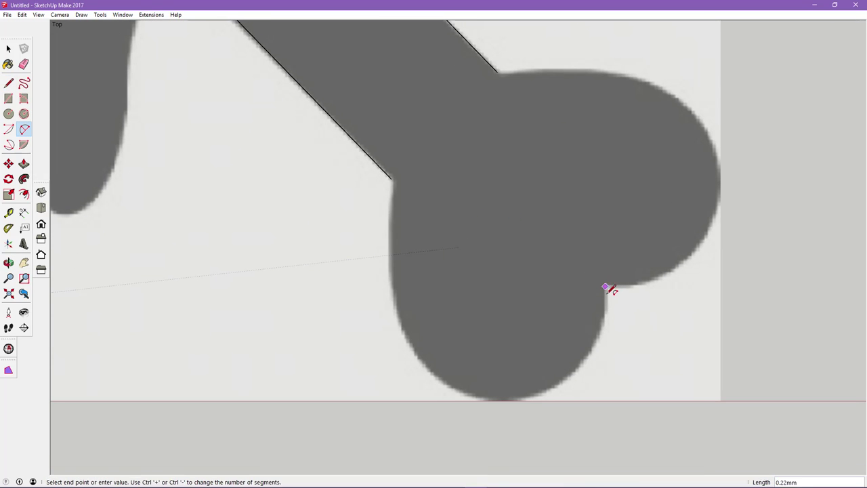
left_click(491, 400)
left_click(552, 390)
left_click(488, 399)
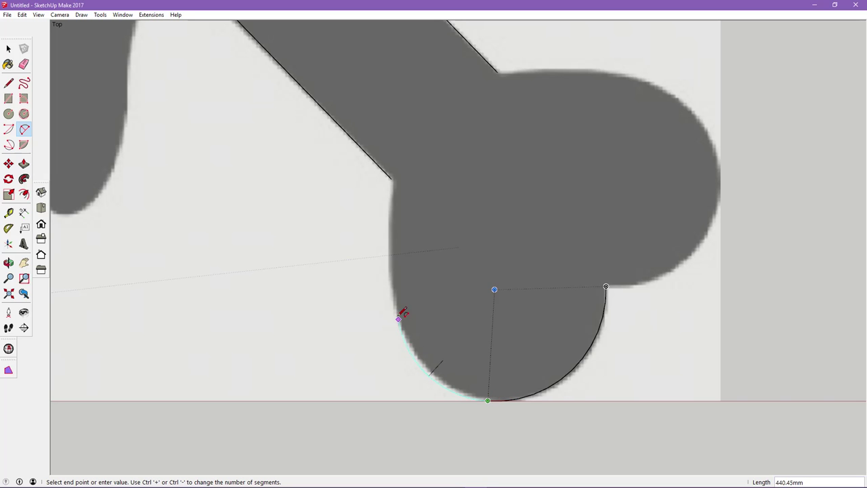
left_click(392, 279)
left_click(392, 278)
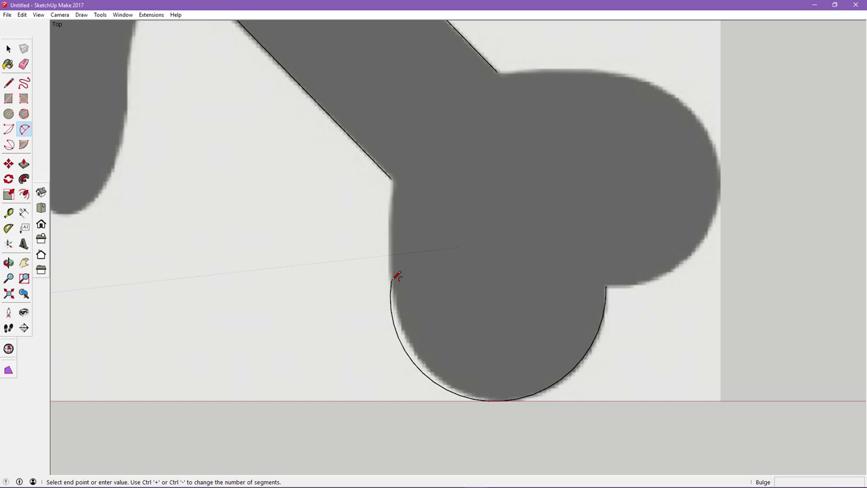
Erase a short stray line segment near the shaft corner
left_click(8, 83)
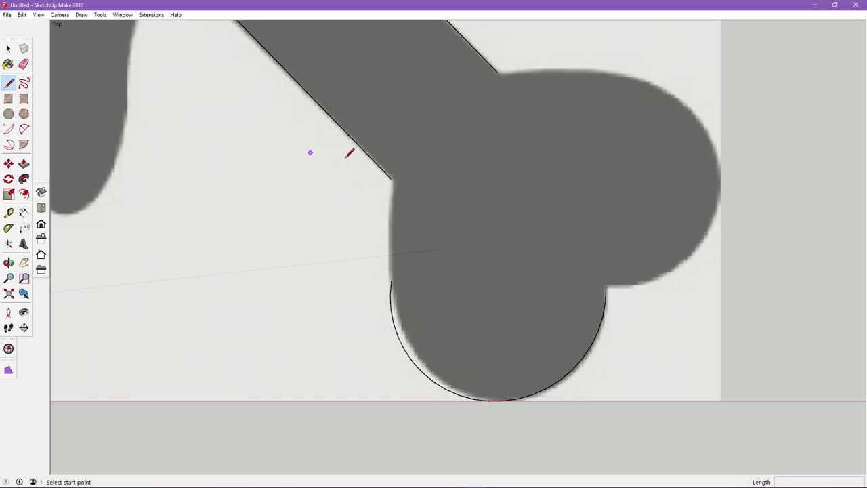
left_click(390, 178)
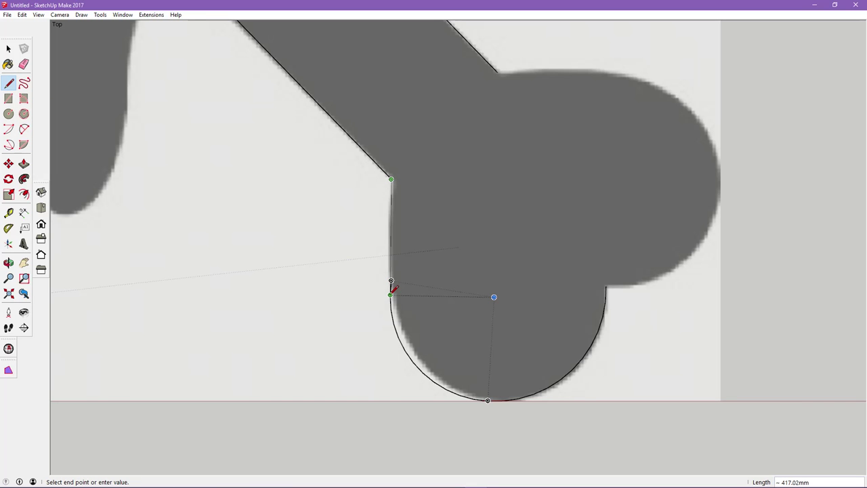
scroll(396, 285, "up", 2)
scroll(396, 285, "up", 3)
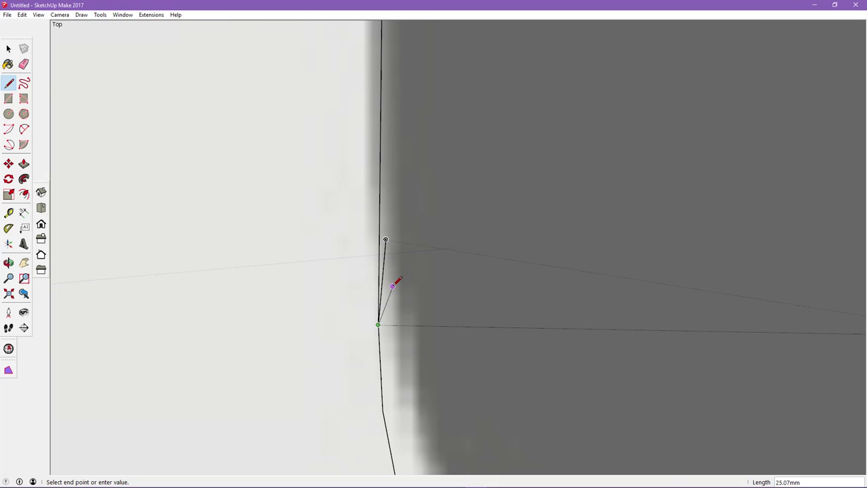
left_click(24, 65)
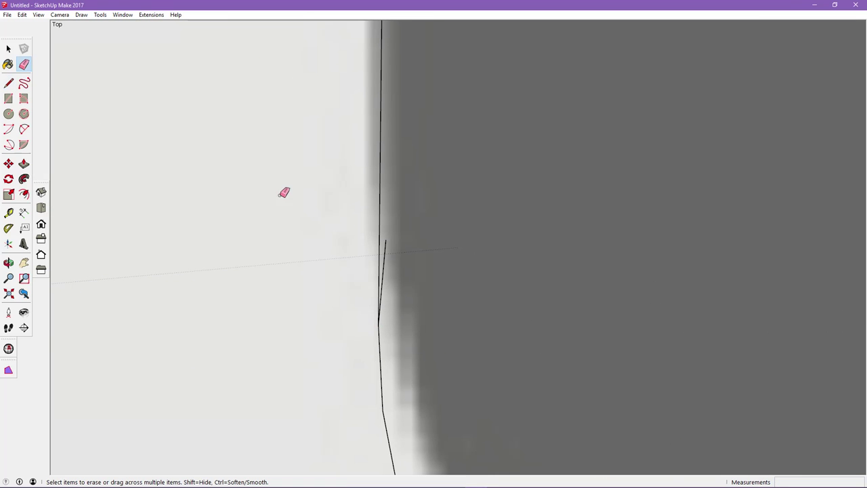
left_click(386, 260)
scroll(402, 267, "down", 1)
scroll(406, 263, "down", 2)
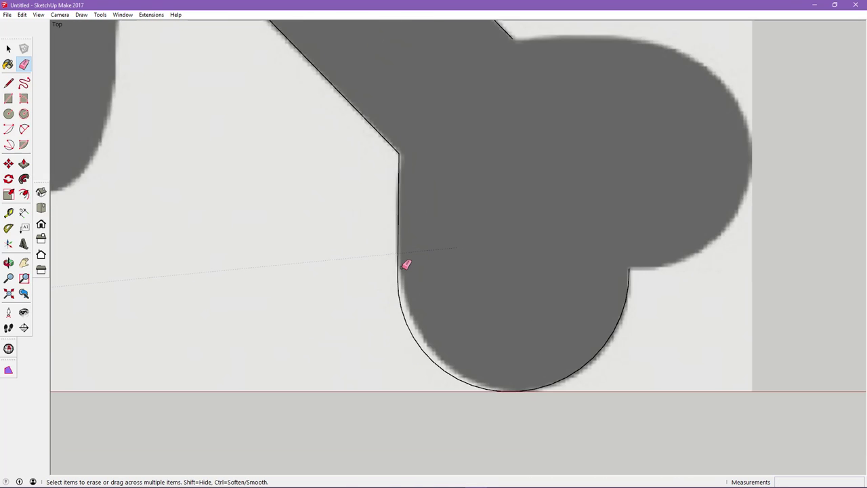
scroll(410, 264, "down", 2)
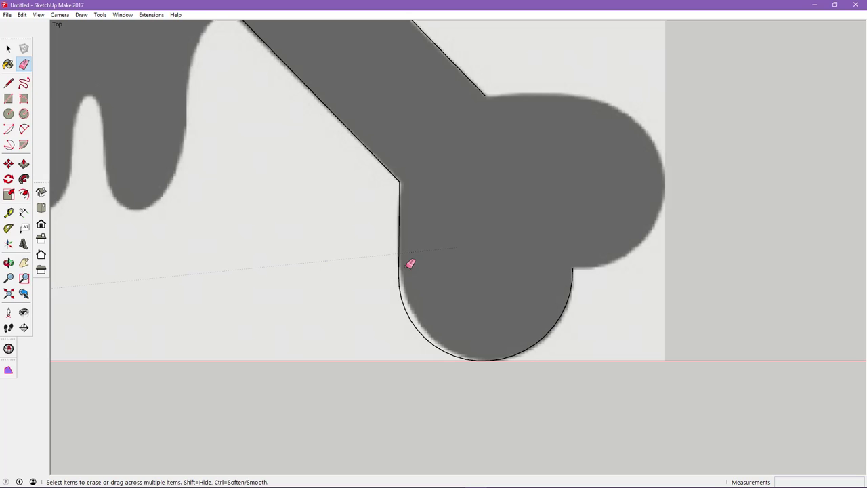
Trace the upper lobe with arcs from the notch to its edge and the bone's top edge
left_click(24, 129)
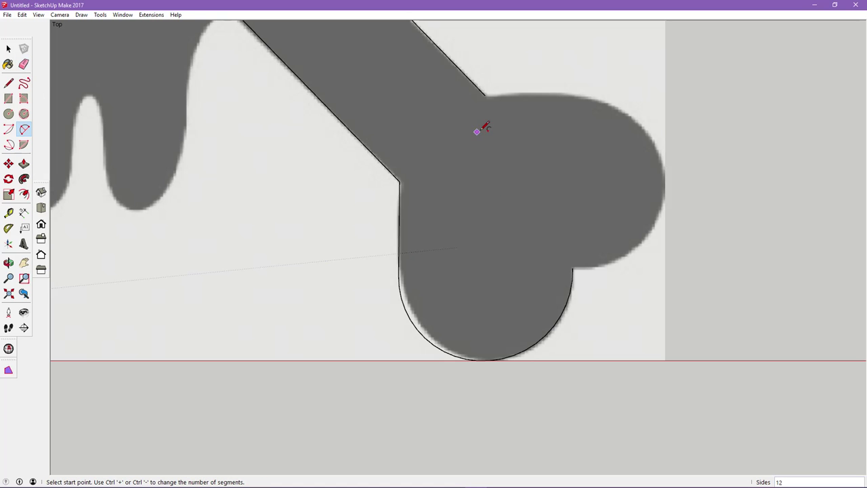
left_click(573, 267)
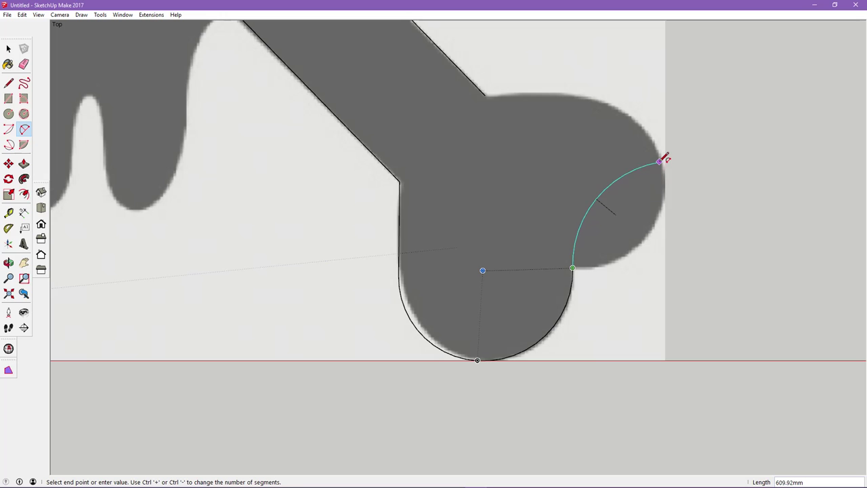
left_click(660, 160)
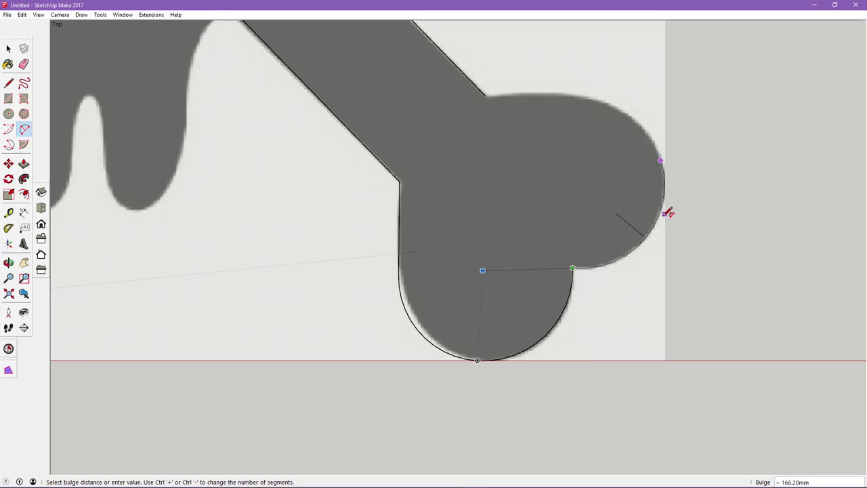
left_click(665, 215)
left_click(661, 160)
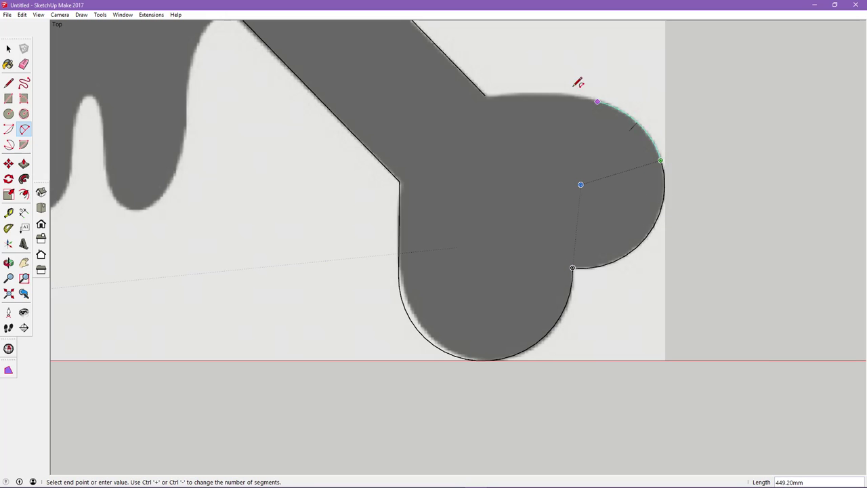
left_click(568, 91)
left_click(567, 89)
Abandon an unfinished line and return the view to Top
left_click(8, 82)
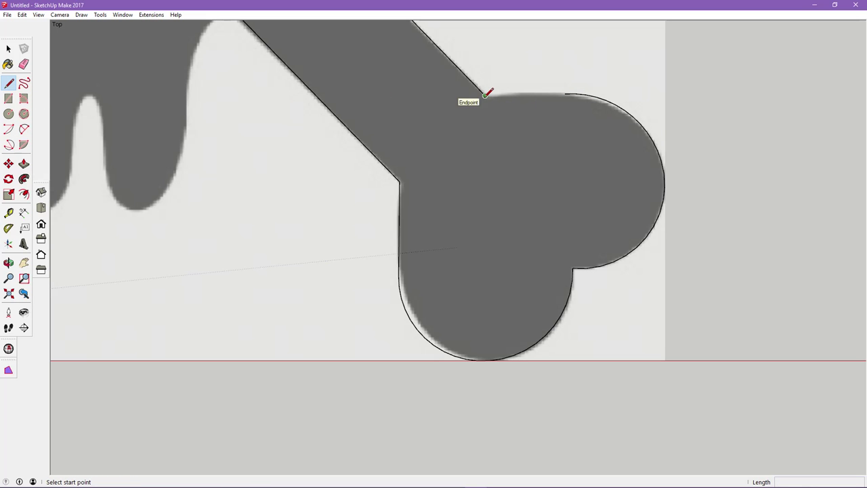
left_click(564, 94)
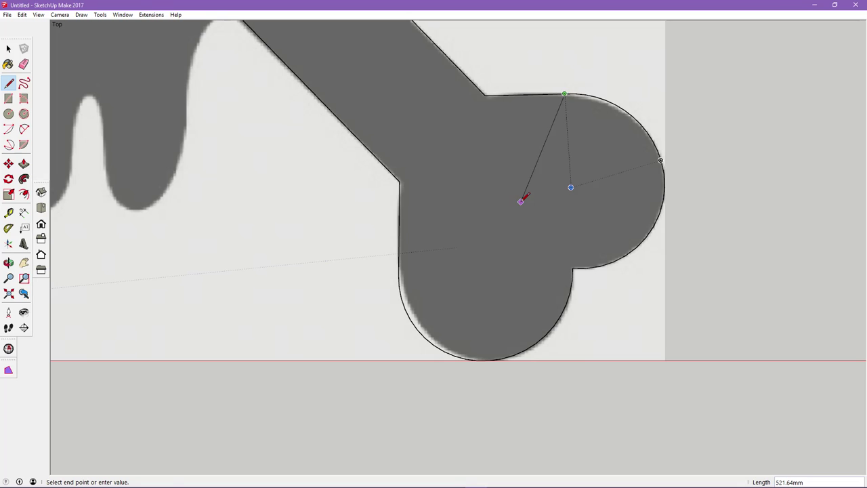
key("Escape")
mouse_move(306, 201)
middle_mouse_down()
mouse_move(461, 230)
mouse_move(339, 176)
middle_mouse_up()
left_click(41, 208)
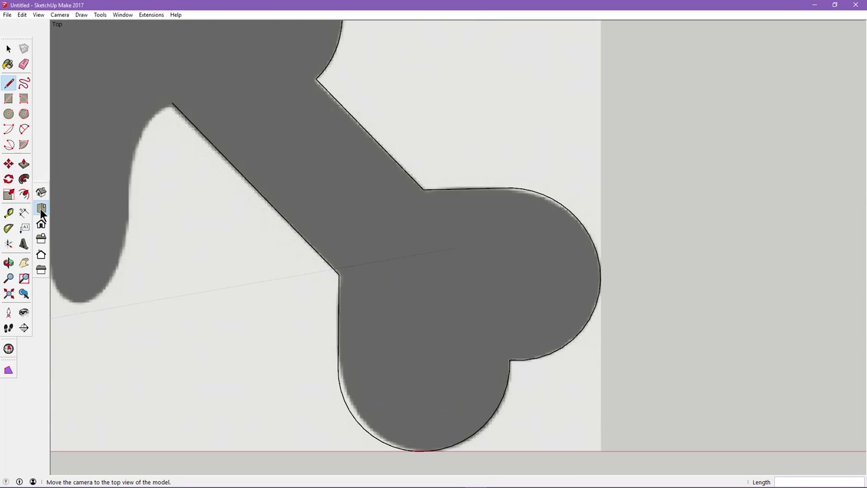
Arc up the first tooth's edge and across the top of the gap
middle_click_drag(175, 193, 668, 294, "shift")
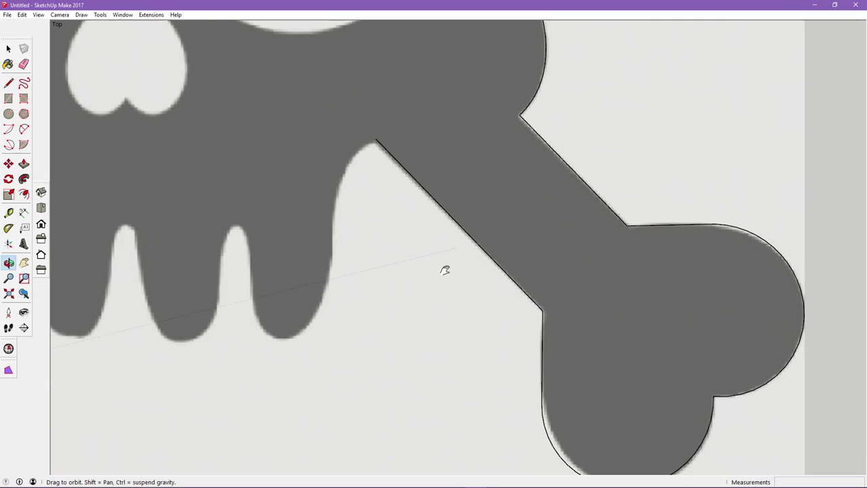
key("l")
key("a")
left_click(297, 338)
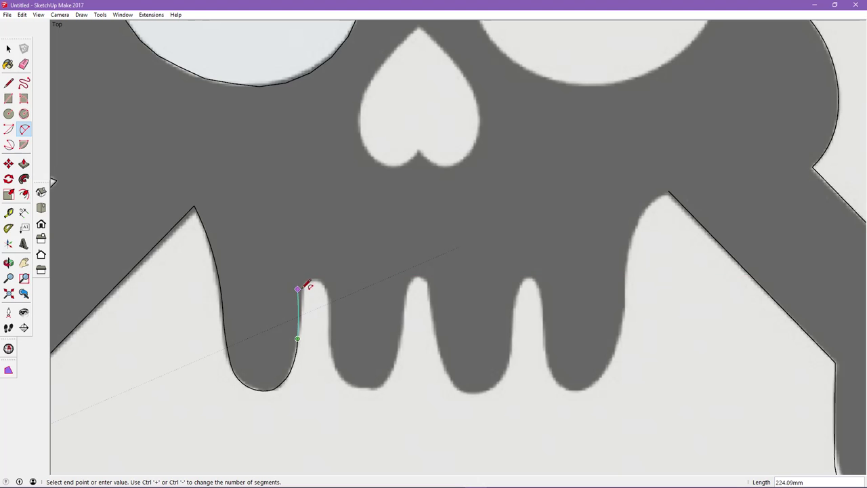
left_click(303, 288)
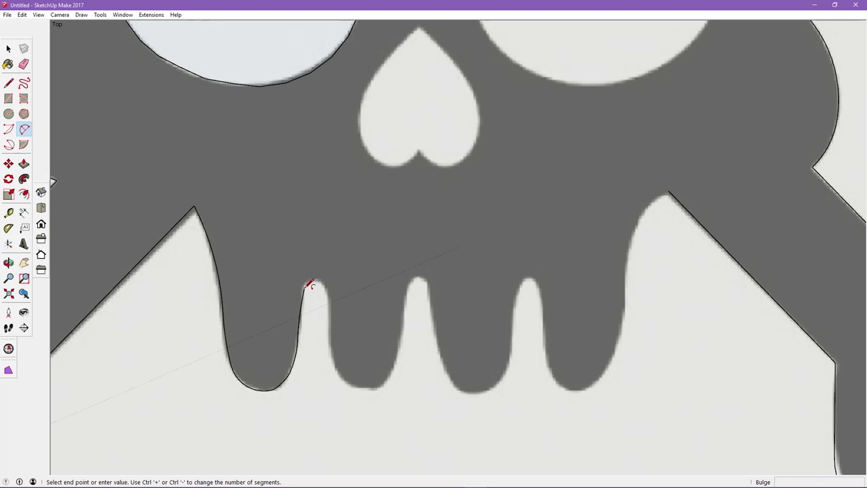
left_click(304, 288)
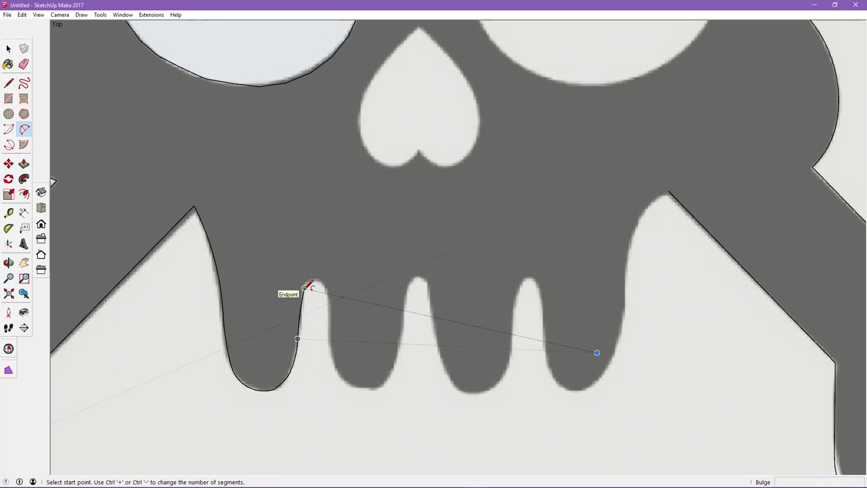
left_click(305, 287)
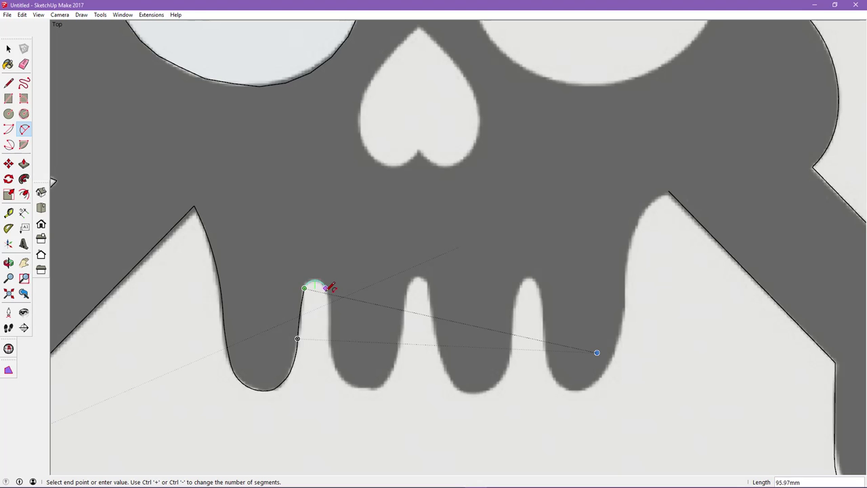
left_click(329, 287)
left_click(329, 287)
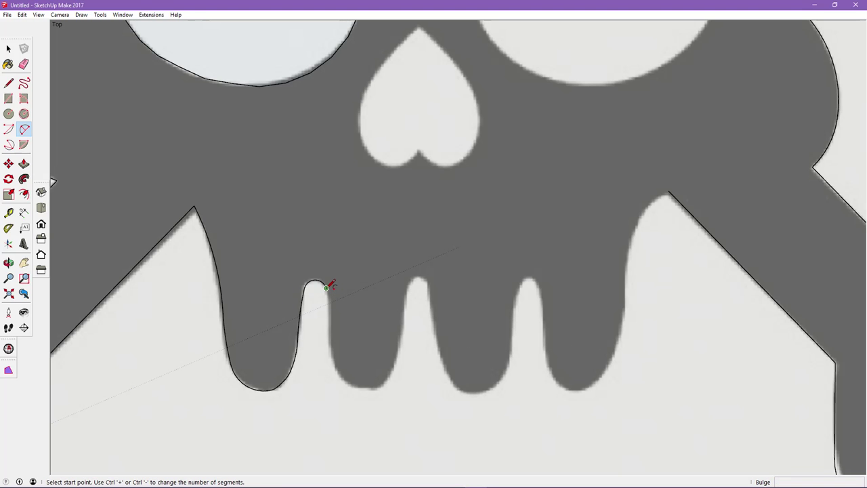
Trace the next tooth's side down toward its bottom with tangent and connecting arcs
left_click(325, 288)
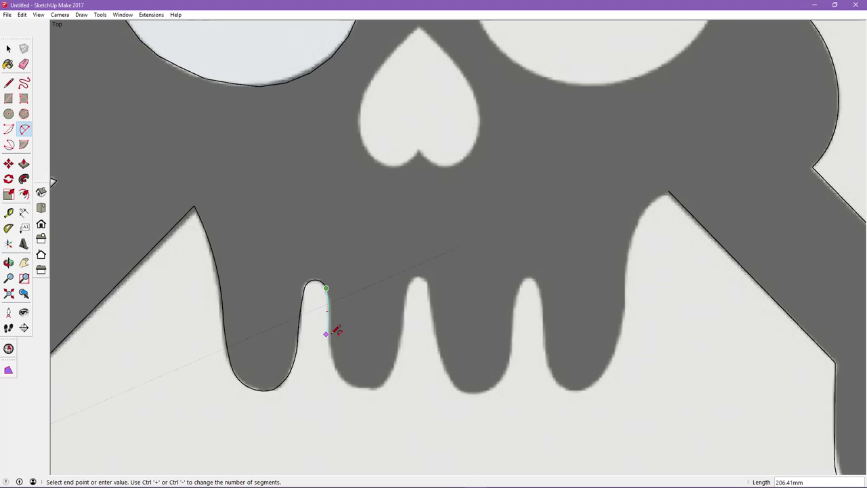
left_click(337, 340)
left_click(328, 324)
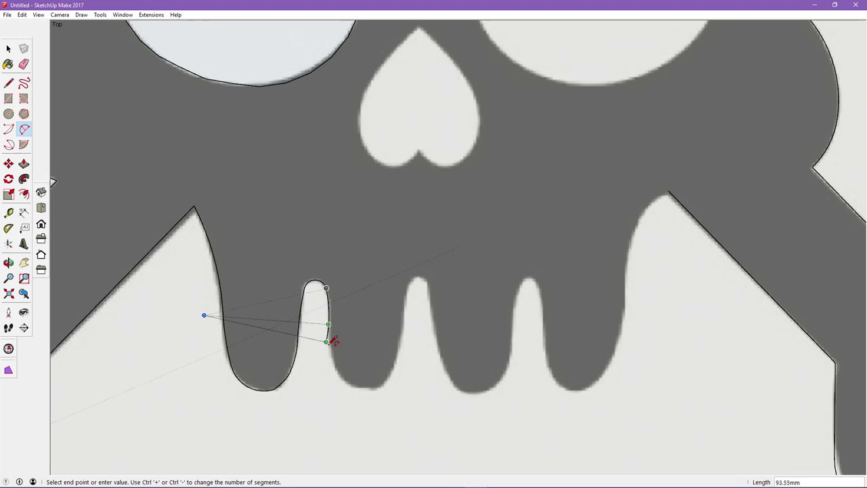
left_click(350, 386)
left_click(344, 377)
left_click(365, 383)
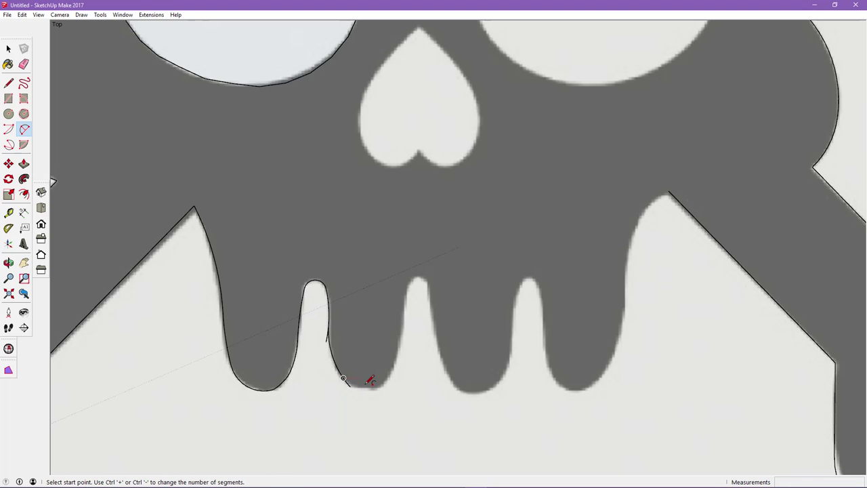
left_click(327, 341)
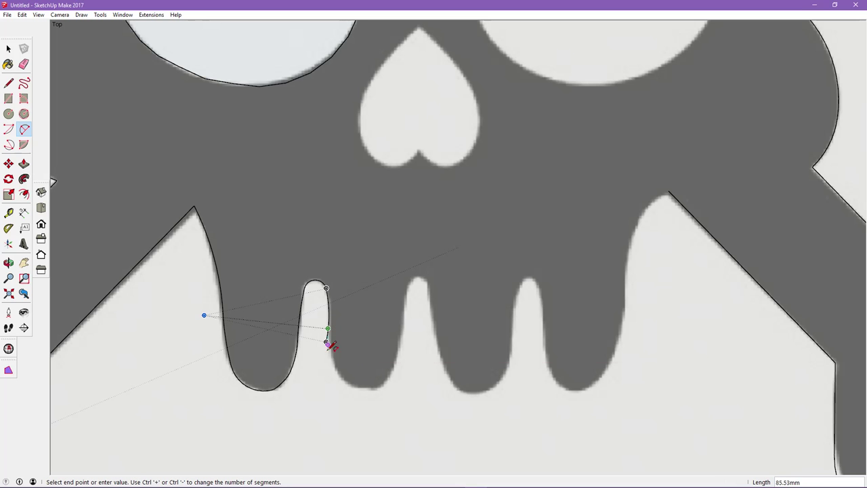
left_click(347, 380)
Bridge the gap in the tooth side with a line and erase the stray overlapping edges
scroll(348, 380, "up", 2)
scroll(352, 376, "up", 2)
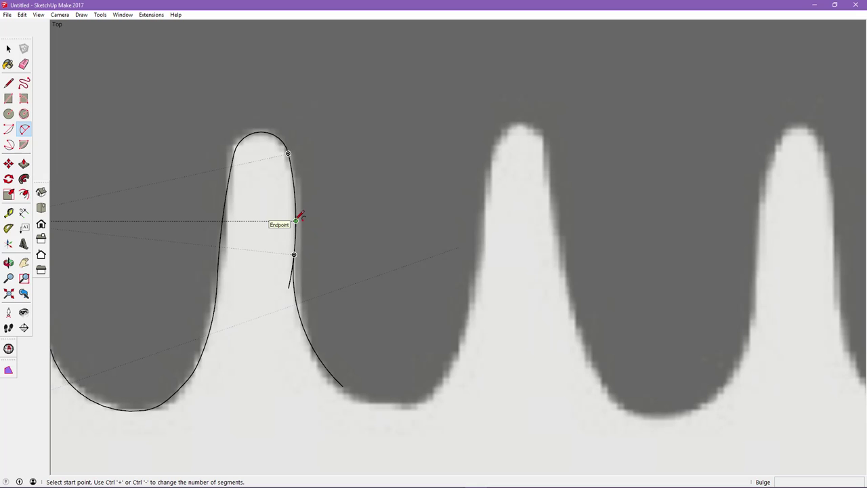
left_click(8, 82)
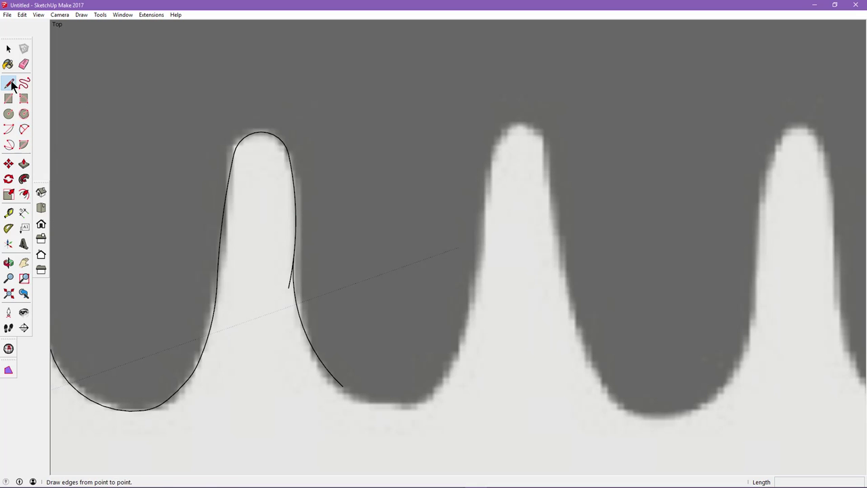
left_click(296, 233)
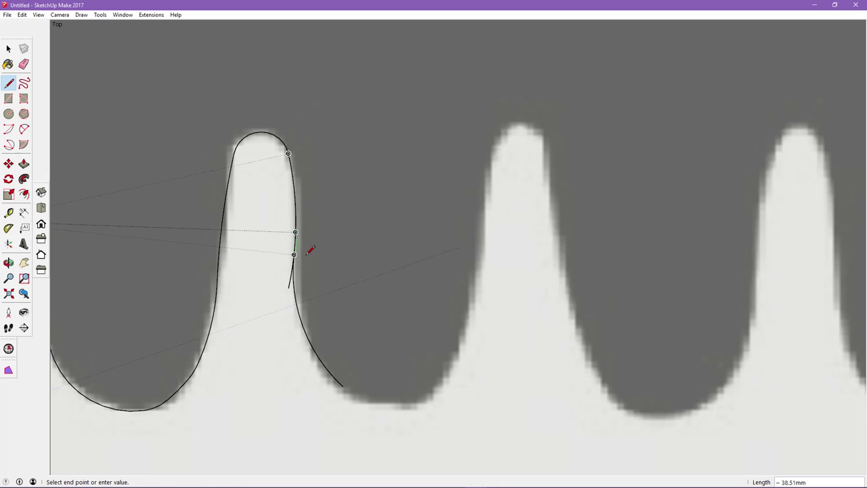
left_click(299, 314)
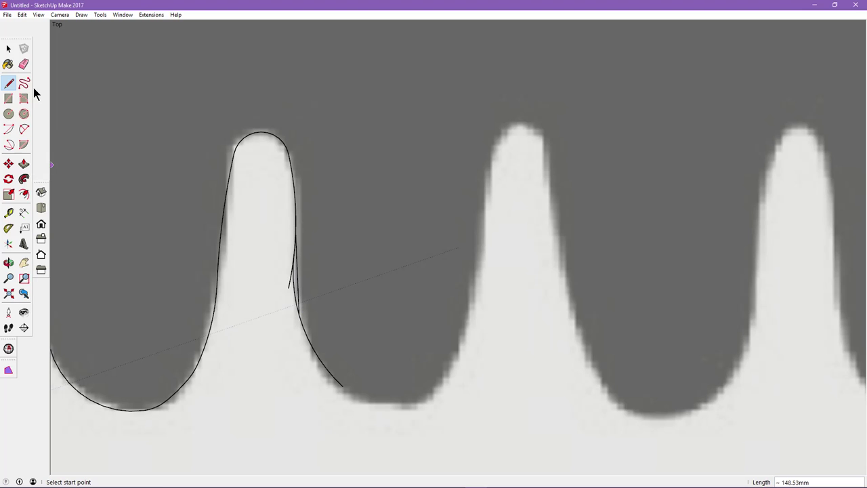
left_click(24, 63)
left_click(293, 269)
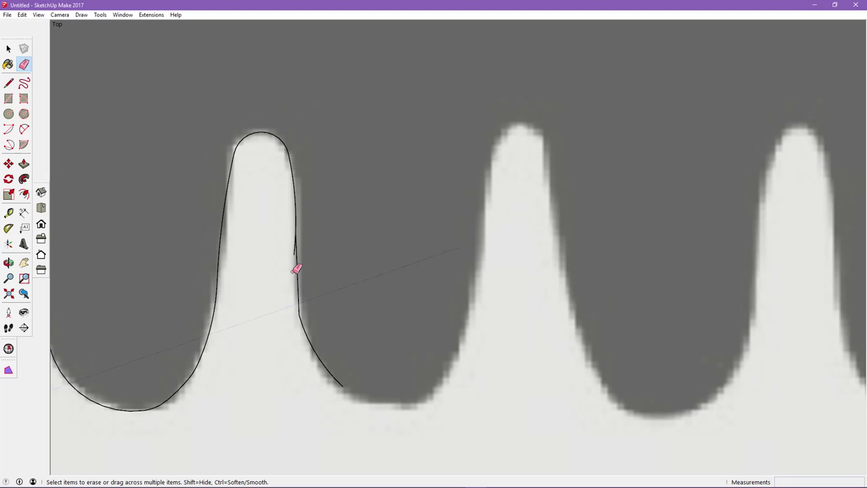
left_click_drag(296, 253, 316, 339)
Round the tooth side's corner with an arc along the tooth bottom
left_click(23, 129)
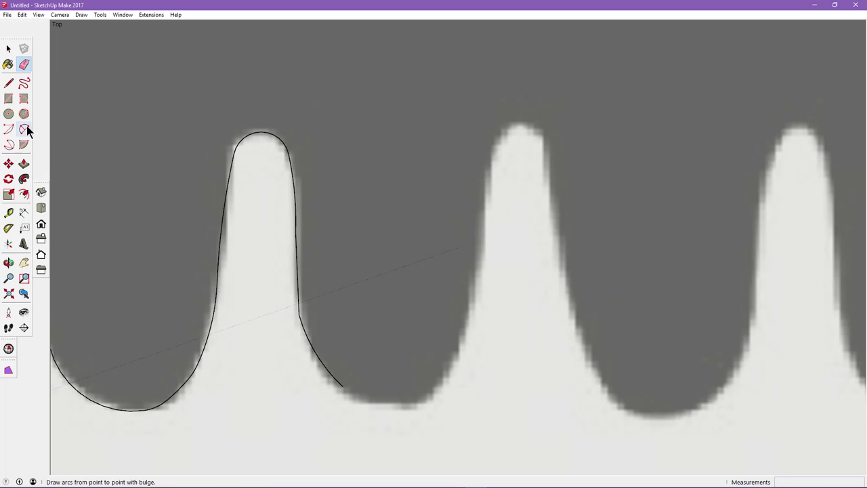
scroll(314, 325, "up", 3)
scroll(312, 315, "up", 2)
left_click(264, 258)
left_click(273, 308)
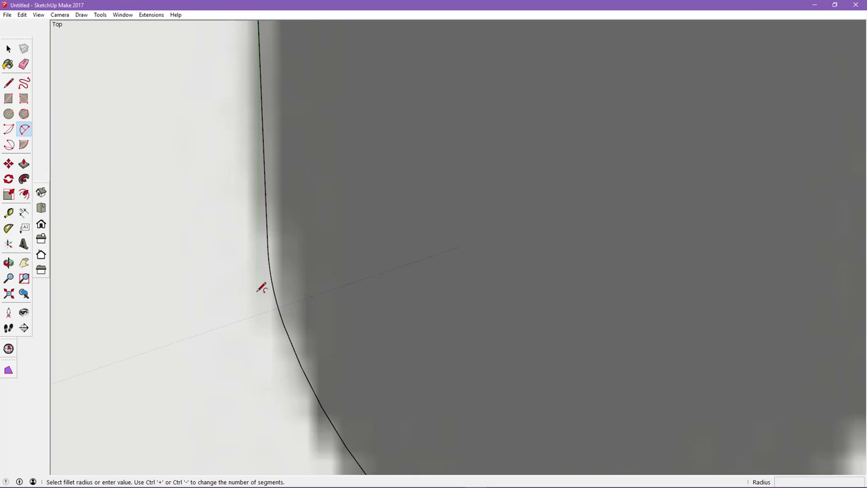
scroll(260, 280, "down", 2)
scroll(259, 280, "down", 1)
left_click(316, 372)
left_click(446, 367)
key("Escape")
Curve an arc from the tooth bottom up the next gap's side
left_click(440, 373)
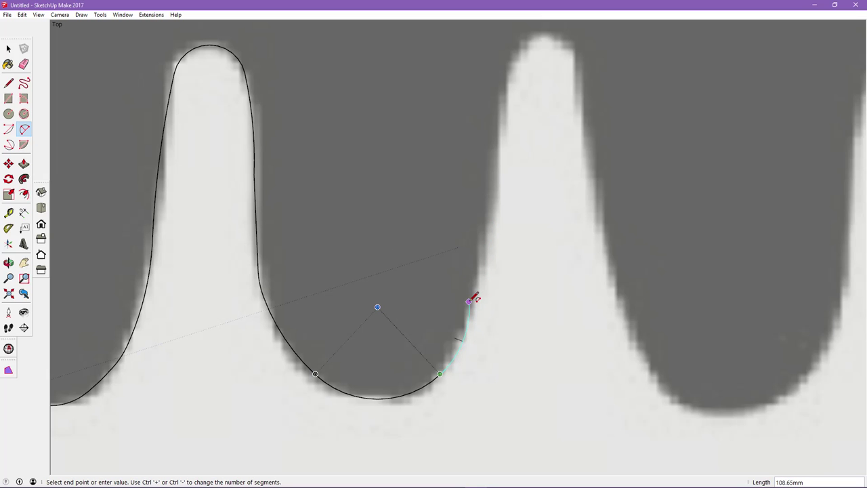
left_click(469, 302)
left_click(469, 302)
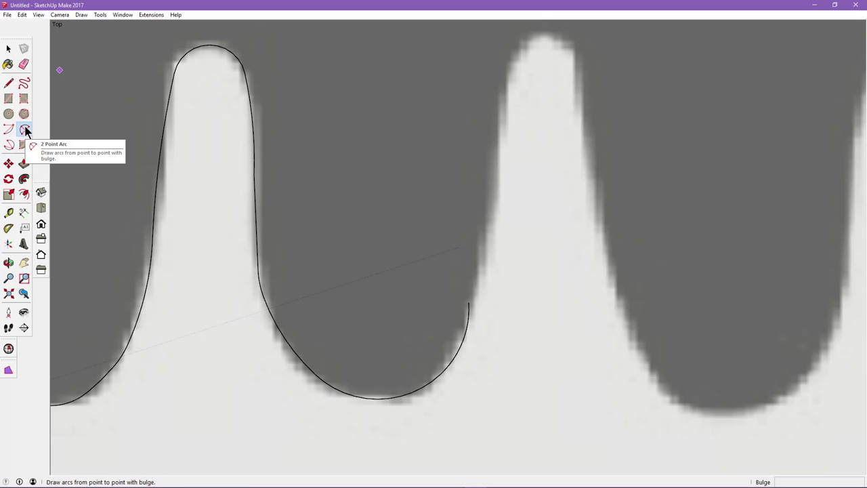
left_click(9, 81)
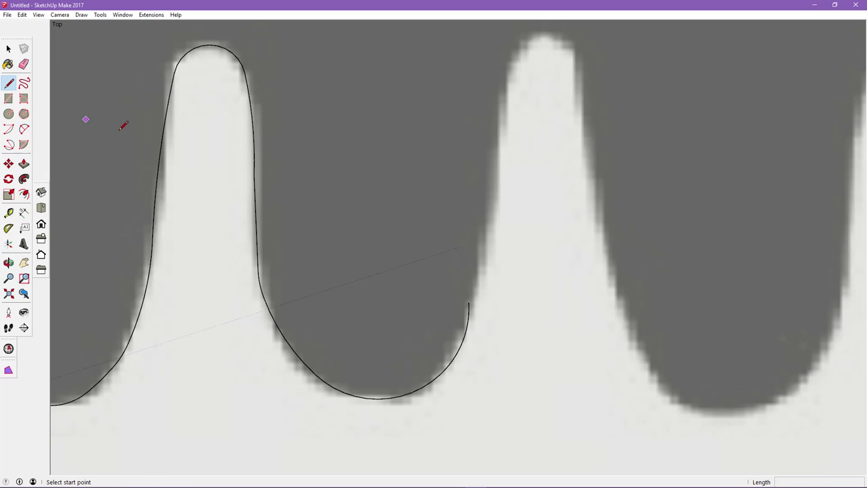
left_click(468, 302)
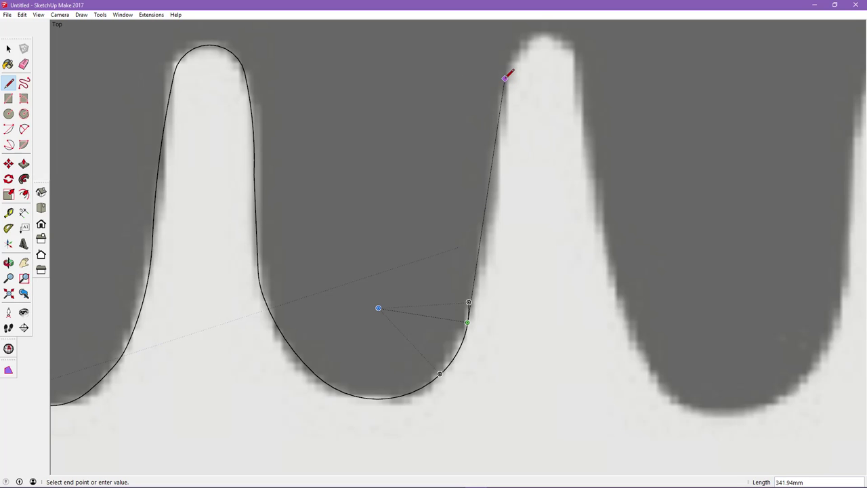
End the traced straight edge near the light peak's top and stop the line chain
left_click(503, 79)
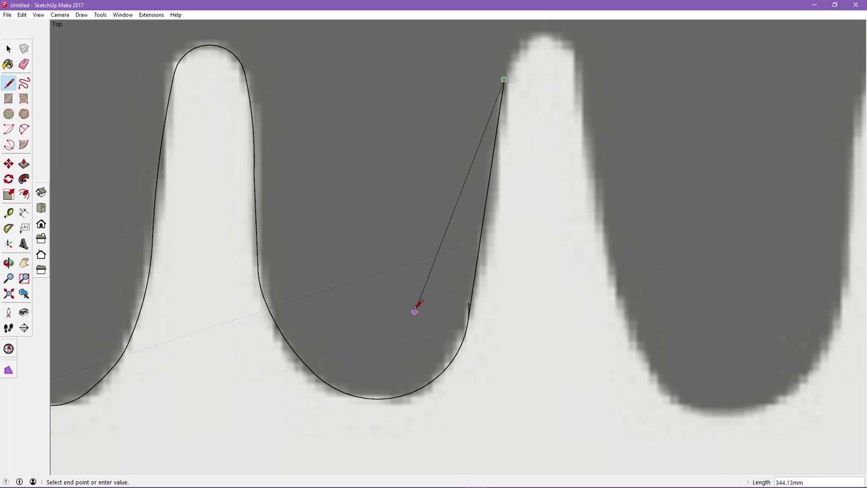
key("Escape")
scroll(517, 97, "up", 3)
scroll(516, 96, "down", 2)
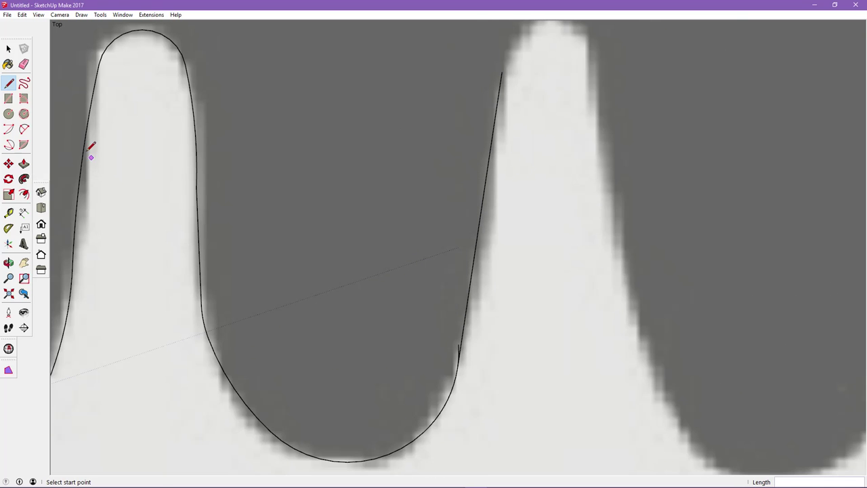
left_click(23, 64)
scroll(468, 348, "up", 1)
scroll(469, 348, "up", 2)
scroll(495, 369, "up", 1)
scroll(495, 369, "up", 1)
scroll(495, 365, "down", 3)
scroll(495, 363, "down", 1)
Draw two 2-point arcs over the peak top and down its right side
left_click(24, 128)
left_click(503, 199)
left_click(530, 169)
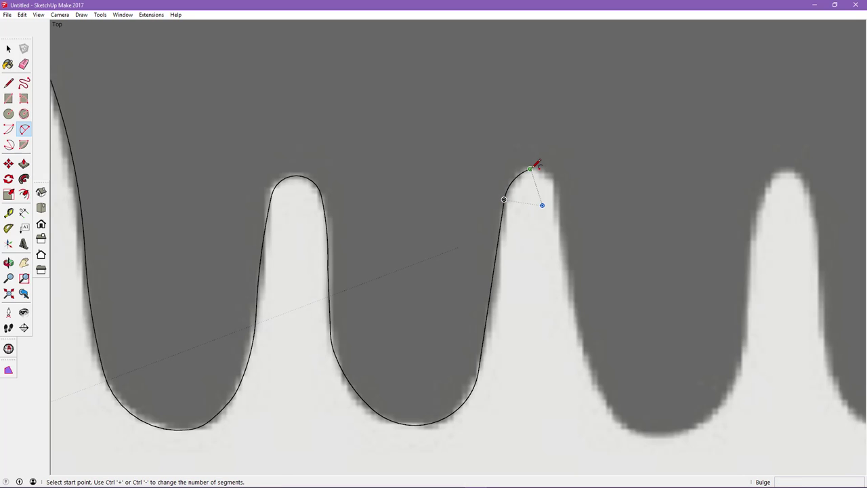
left_click(530, 168)
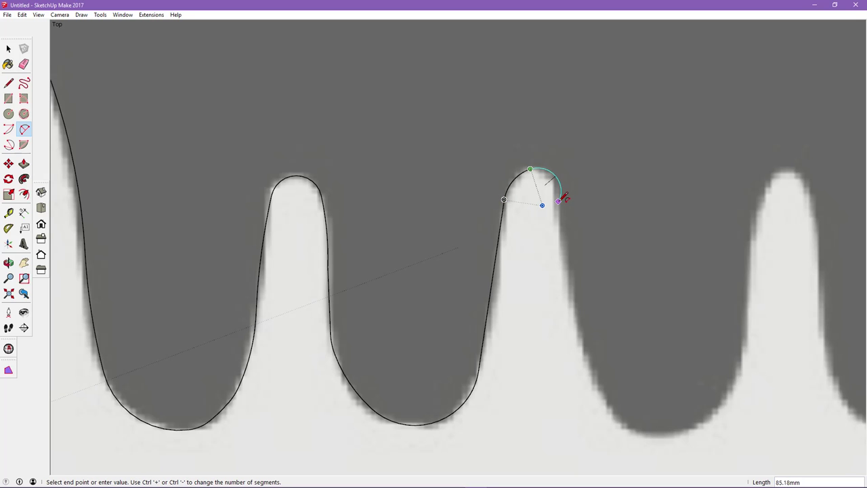
left_click(553, 184)
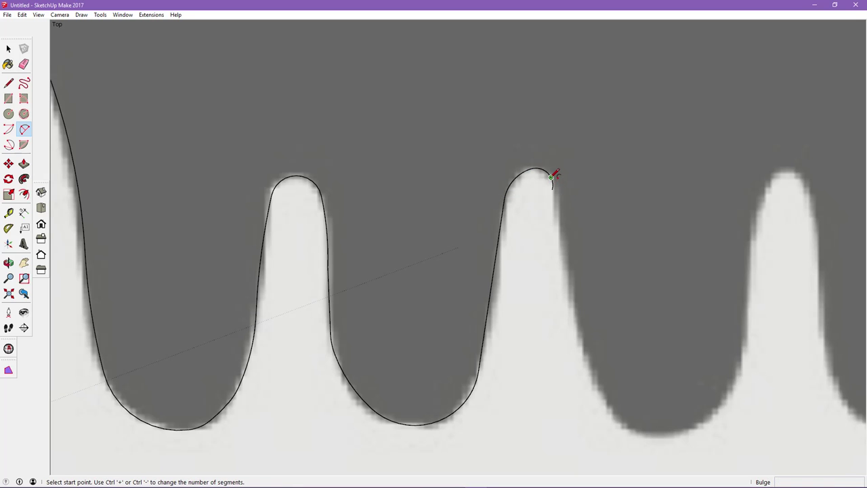
left_click(550, 176)
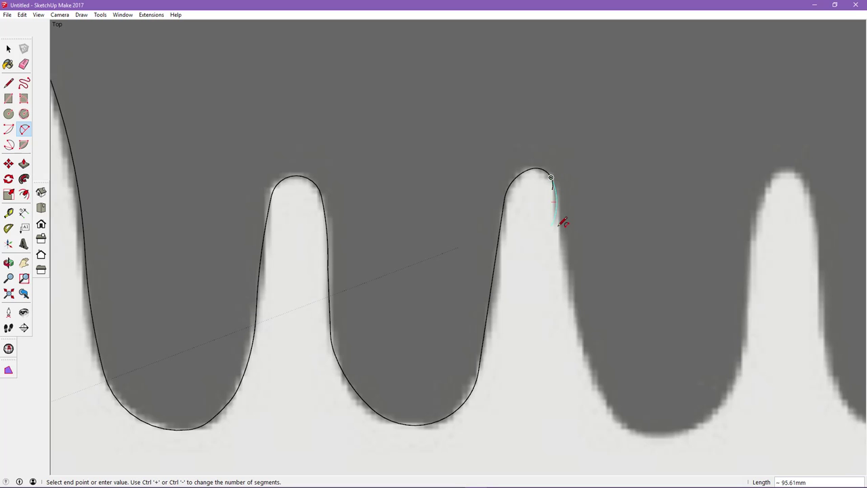
left_click(563, 226)
left_click(560, 200)
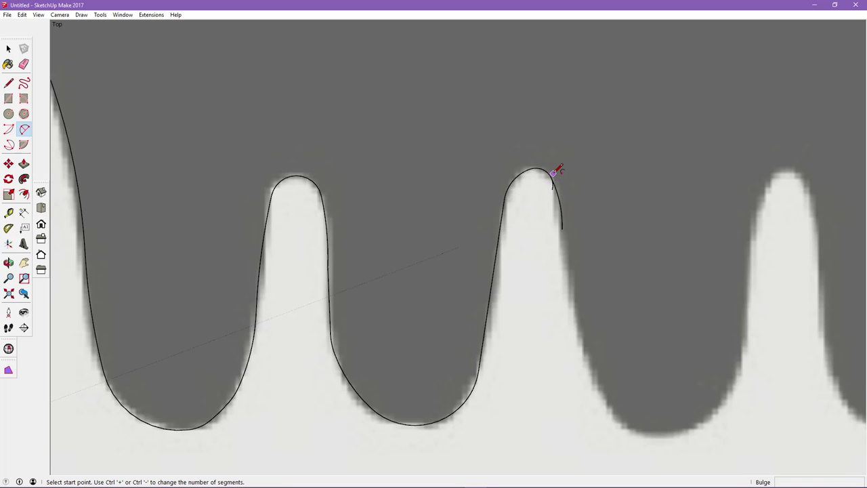
Add another arc starting on the existing peak arc toward the right
scroll(557, 186, "up", 2)
scroll(560, 180, "up", 2)
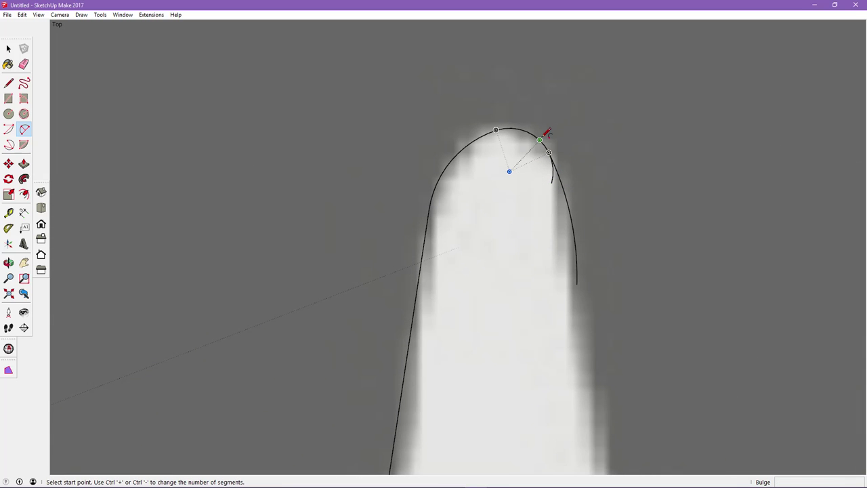
left_click(539, 141)
left_click(568, 176)
left_click(568, 176)
Attempt an arc along the peak's right curve and dismiss the too-many-segments warning
left_click(24, 63)
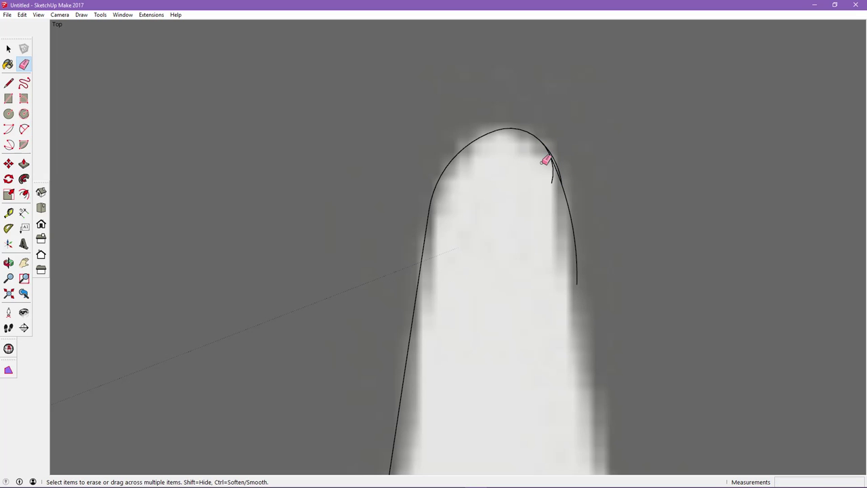
scroll(556, 163, "up", 2)
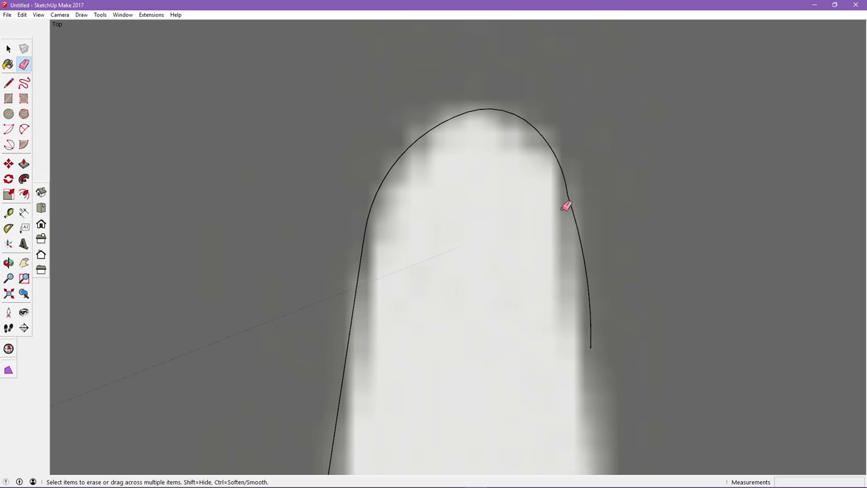
left_click(24, 129)
left_click(564, 183)
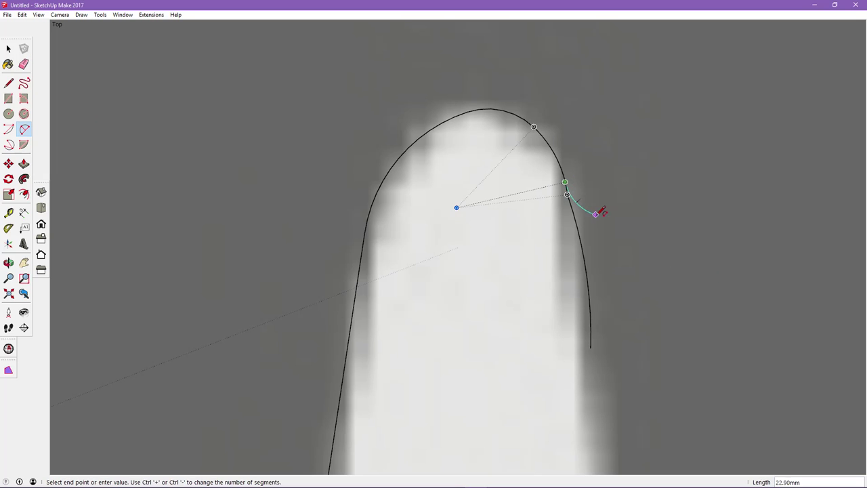
left_click(576, 227)
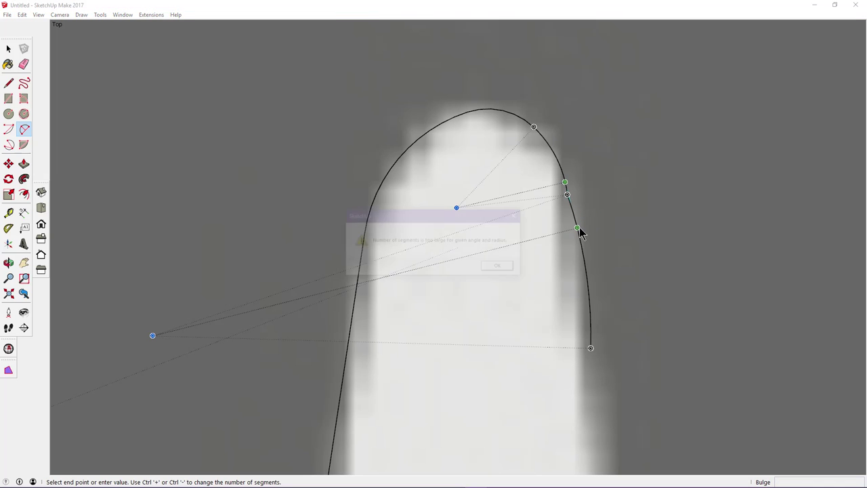
left_click(499, 268)
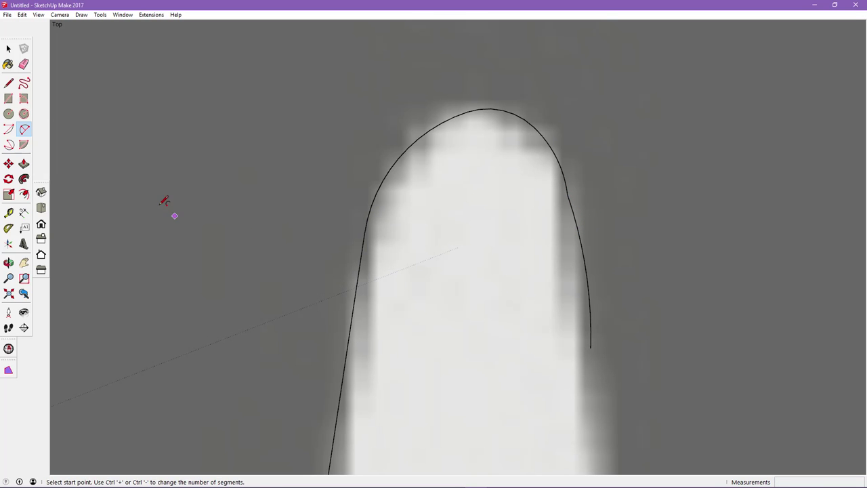
Draw a straight line down the peak's right-side curve
left_click(8, 83)
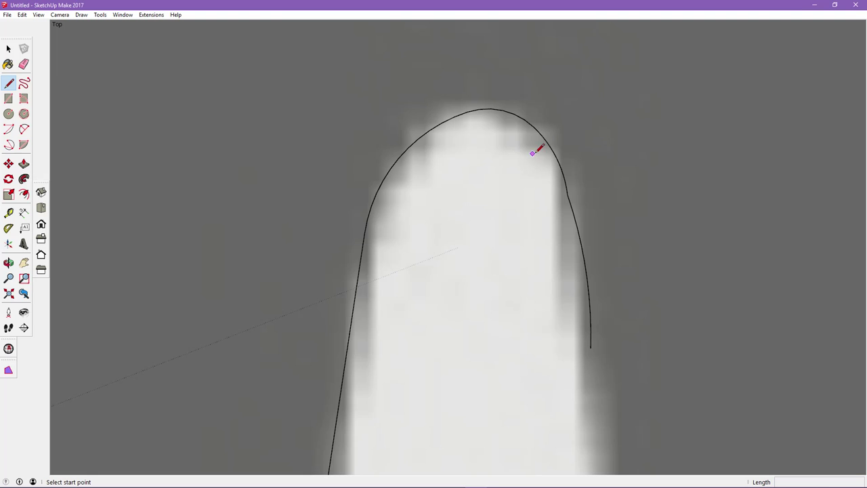
scroll(559, 178, "up", 2)
left_click(564, 164)
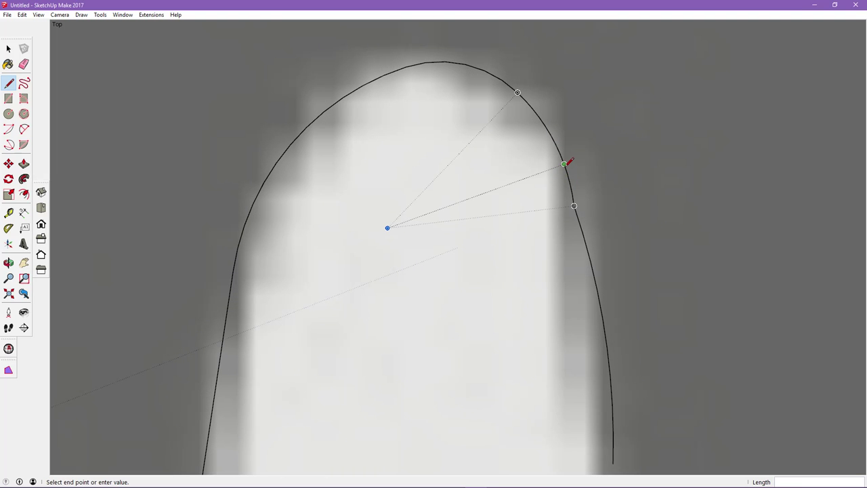
left_click(581, 226)
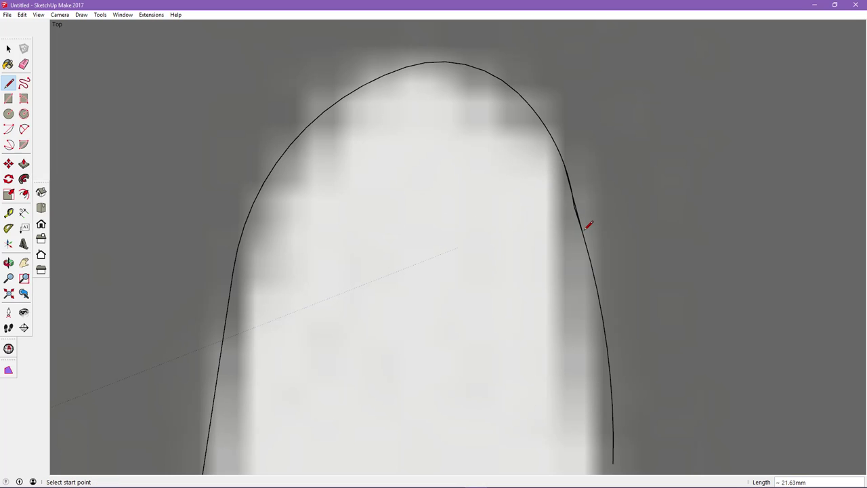
scroll(582, 226, "up", 3)
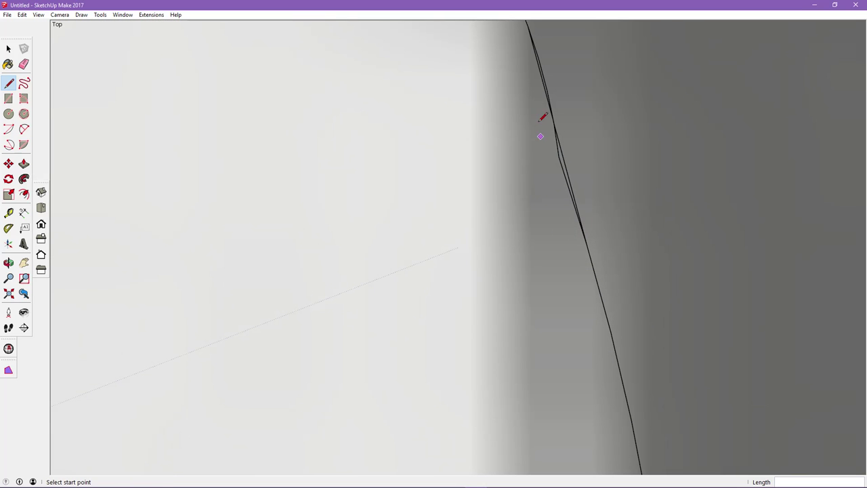
Erase the duplicate straight edges beside the curve and near the top, then pan to the loose end
left_click(24, 63)
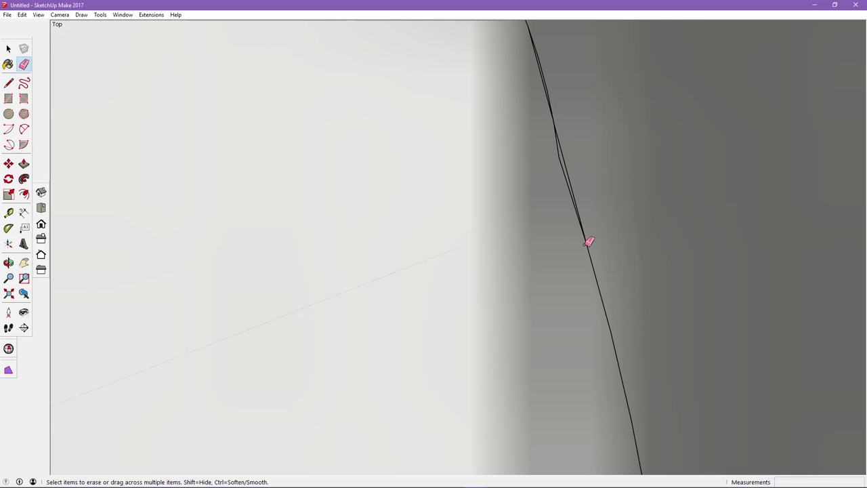
left_click(568, 166)
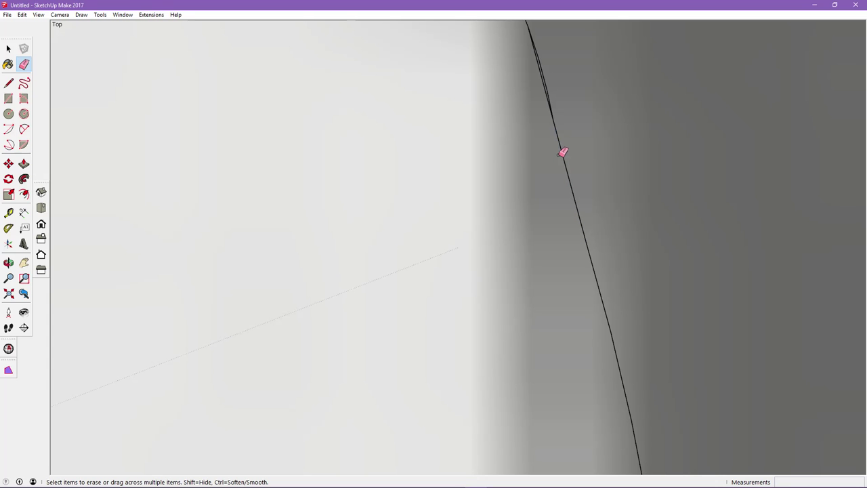
left_click(545, 82)
scroll(535, 176, "down", 1)
scroll(529, 222, "down", 2)
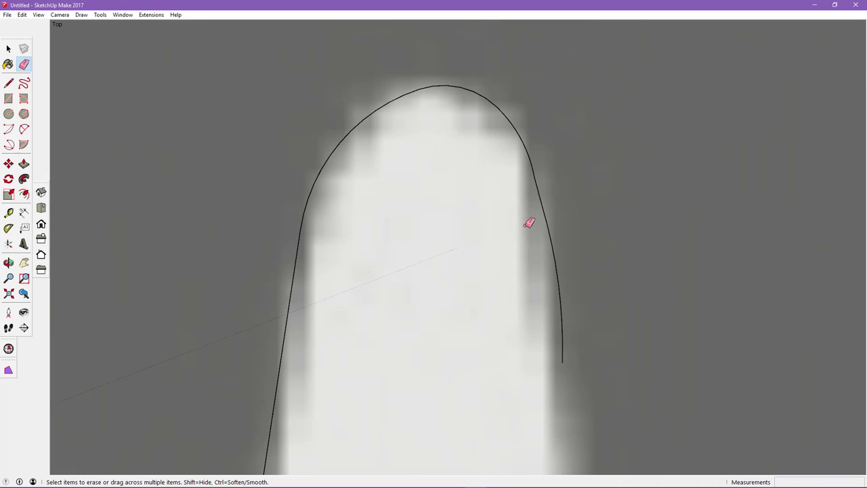
scroll(521, 234, "down", 1)
mouse_move(535, 331)
middle_mouse_down("shift")
mouse_move(414, 93)
mouse_move(350, 83)
middle_mouse_up("shift")
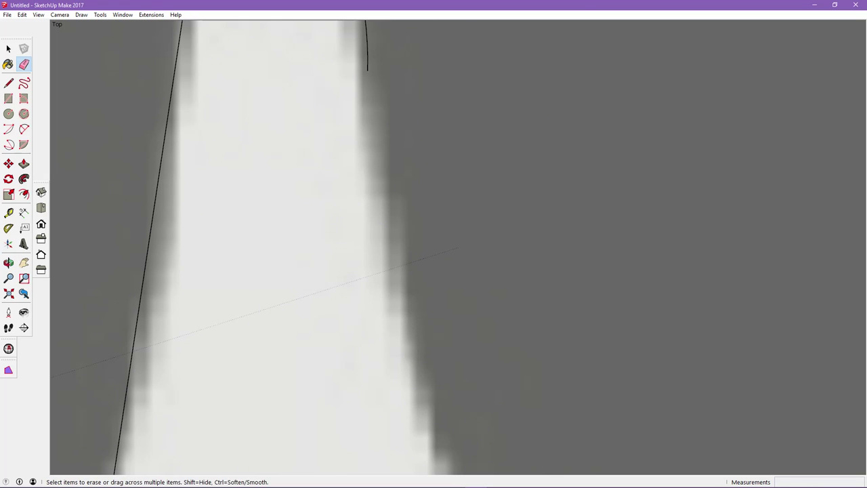
left_click(9, 83)
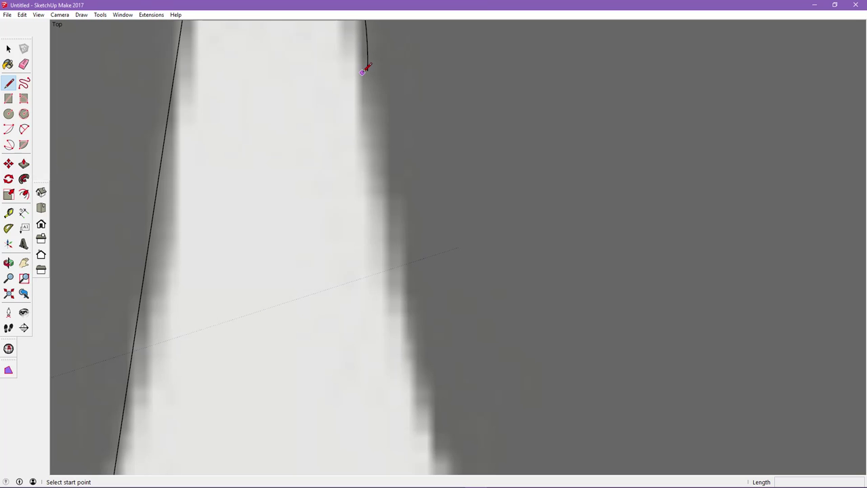
Draw a line from the curve's loose end down beside the dark lobe
left_click(367, 70)
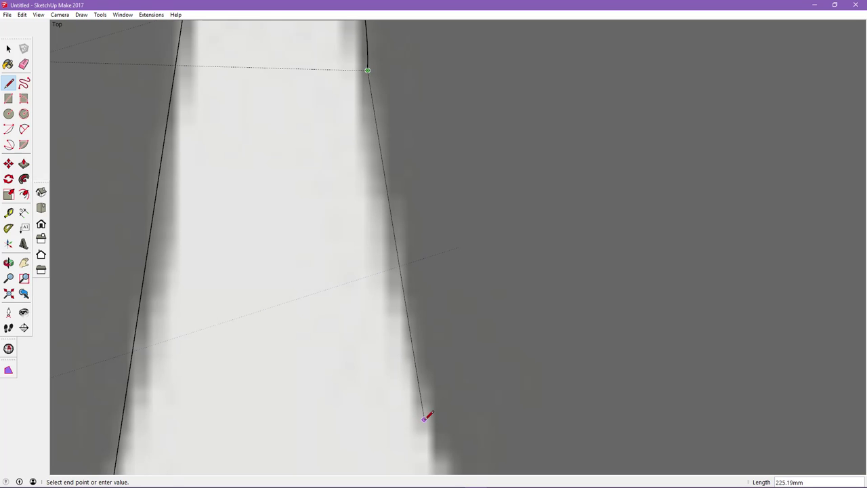
middle_click_drag(447, 441, 453, 399)
scroll(453, 398, "down", 5)
scroll(377, 97, "down", 2)
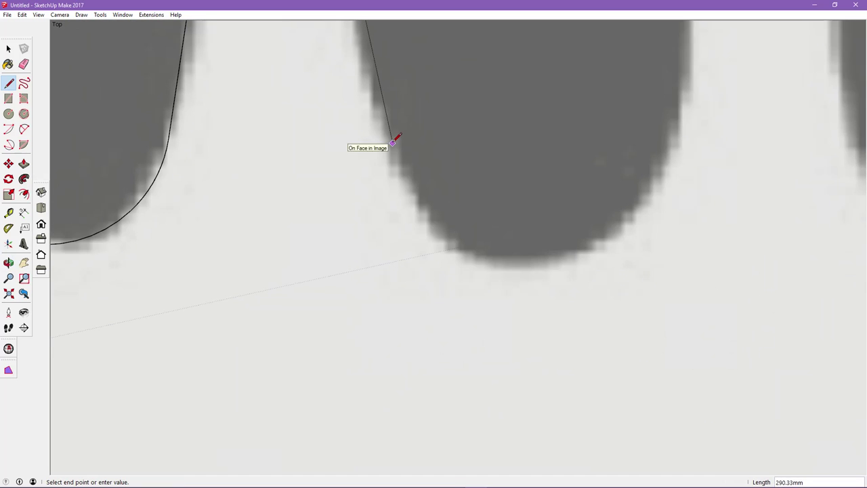
left_click(391, 141)
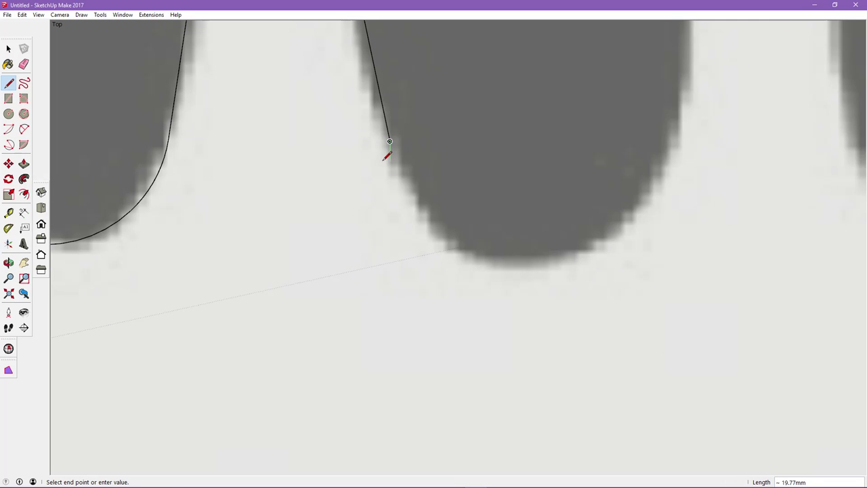
key("Escape")
Trace the dark lobe's rounded bottom with two 2-point arcs
left_click(24, 129)
left_click(390, 141)
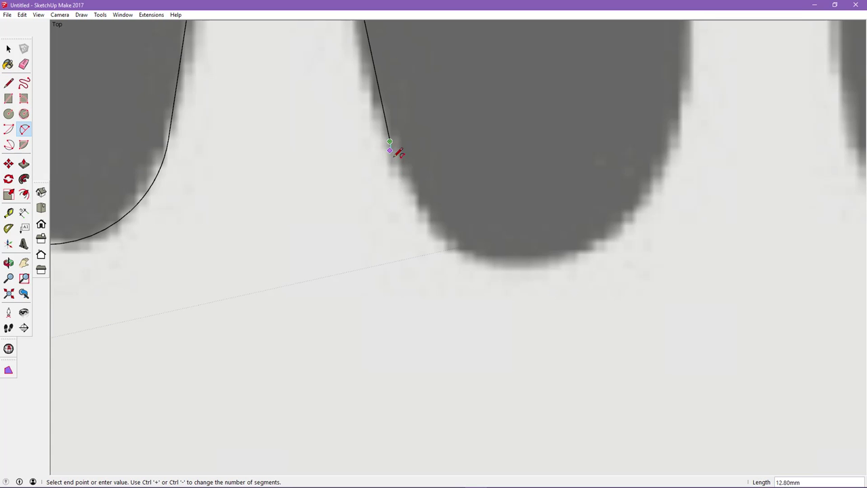
left_click(489, 261)
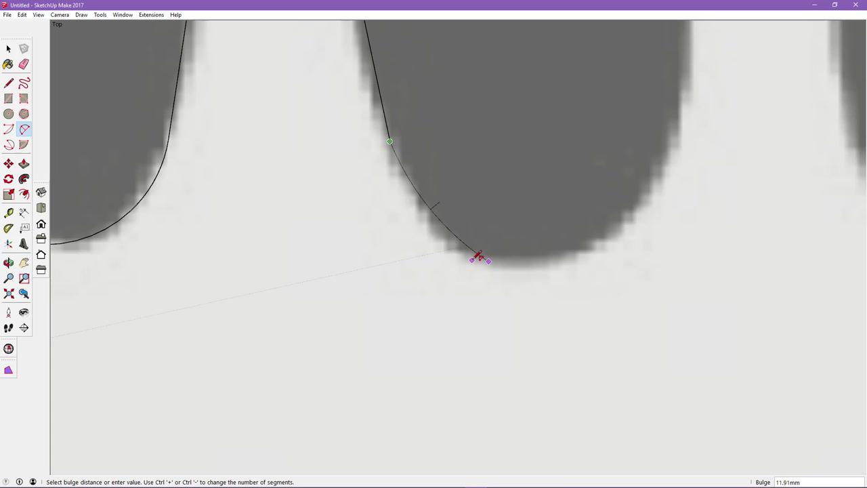
left_click(466, 256)
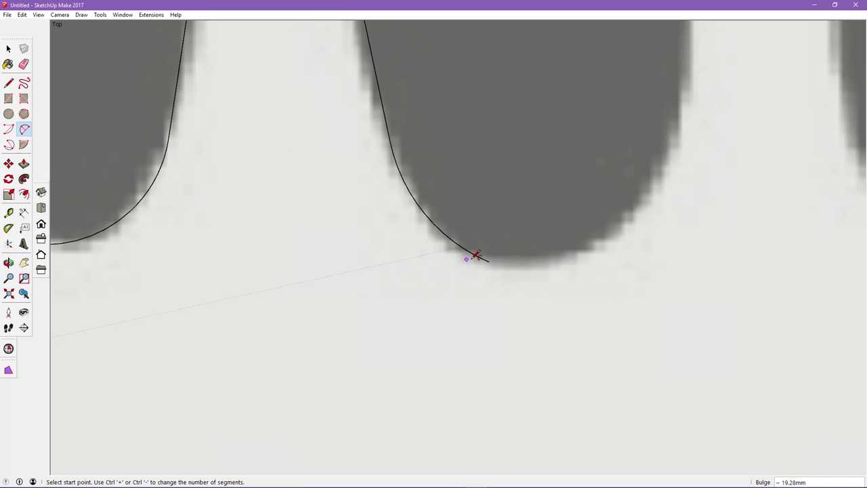
left_click(484, 257)
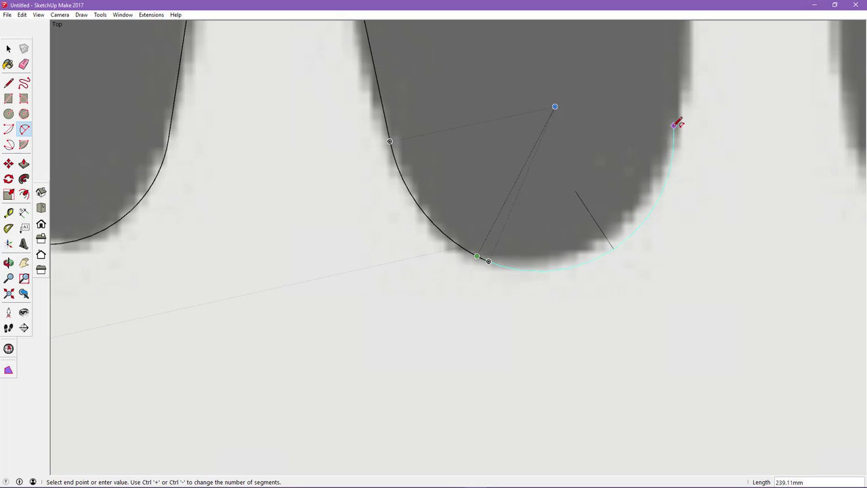
left_click(641, 204)
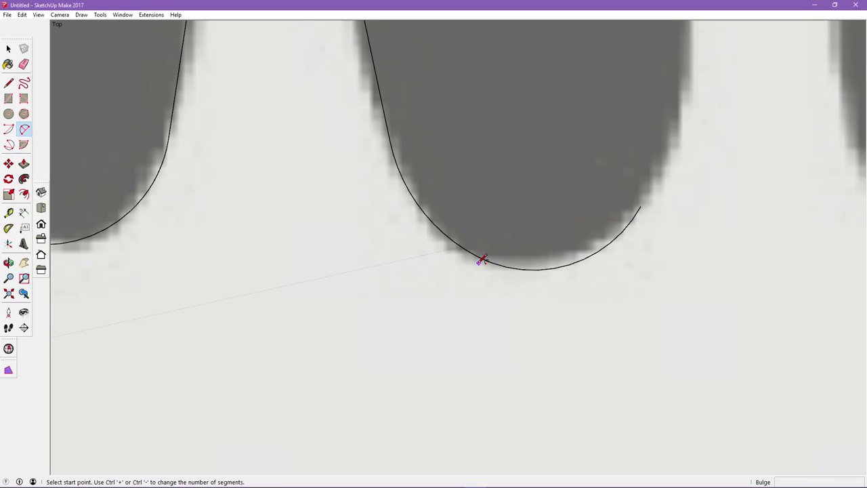
Erase the duplicate overlapping edge and pan to the arc's open end
scroll(487, 261, "up", 2)
scroll(478, 284, "up", 1)
scroll(479, 279, "up", 1)
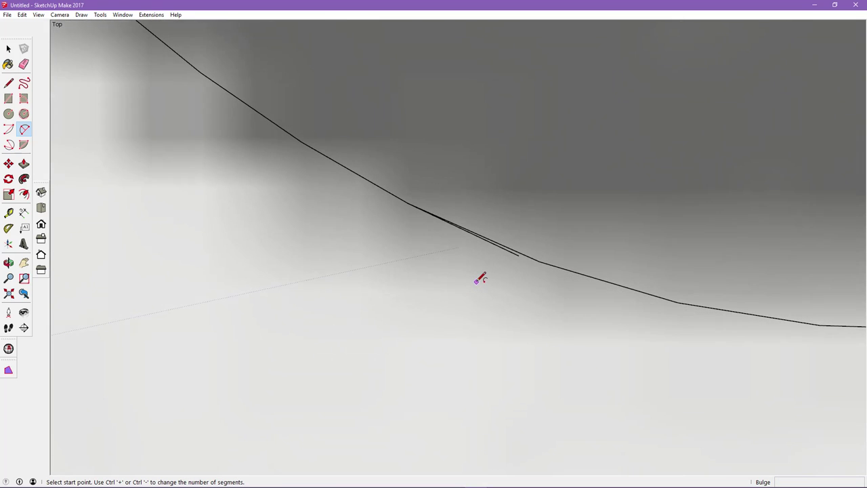
left_click(24, 64)
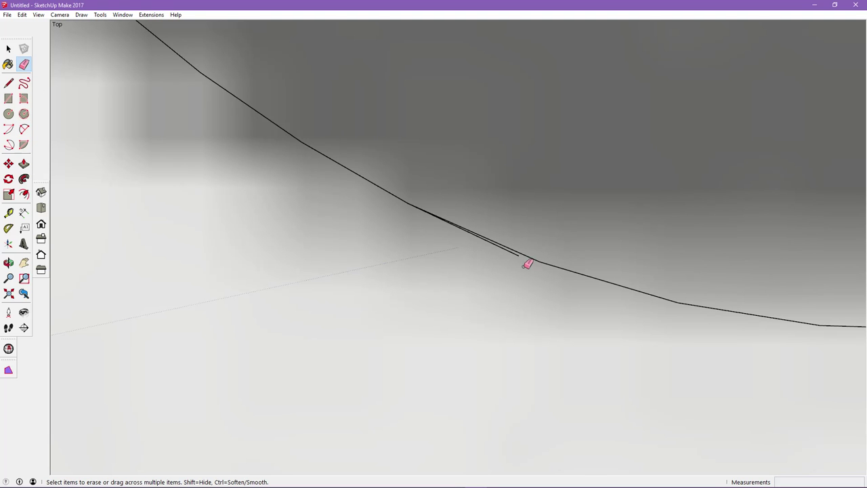
left_click(516, 254)
scroll(518, 295, "down", 2)
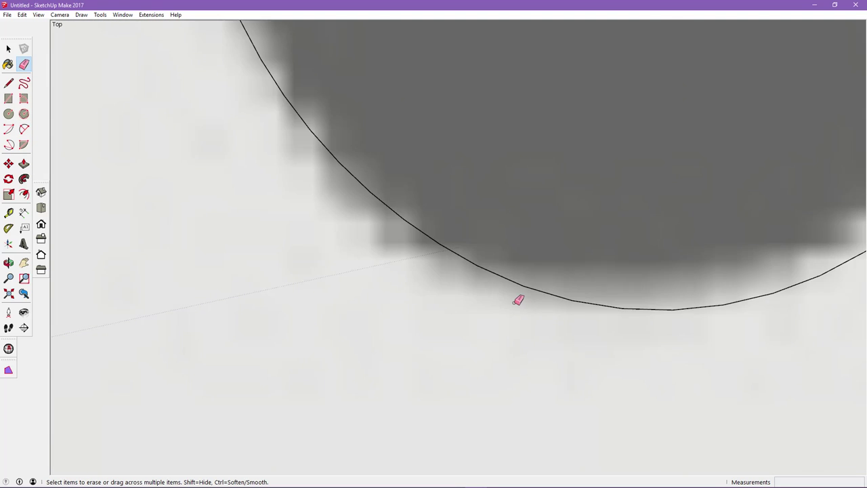
scroll(518, 300, "down", 1)
mouse_move(658, 248)
middle_mouse_down("shift")
mouse_move(270, 377)
mouse_move(252, 401)
middle_mouse_up("shift")
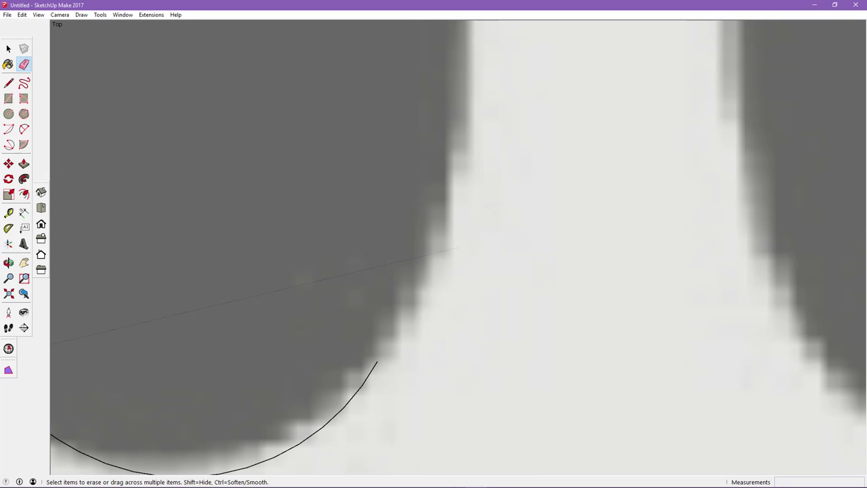
Add an arc from the curve's end partway up the next peak's side
left_click(23, 129)
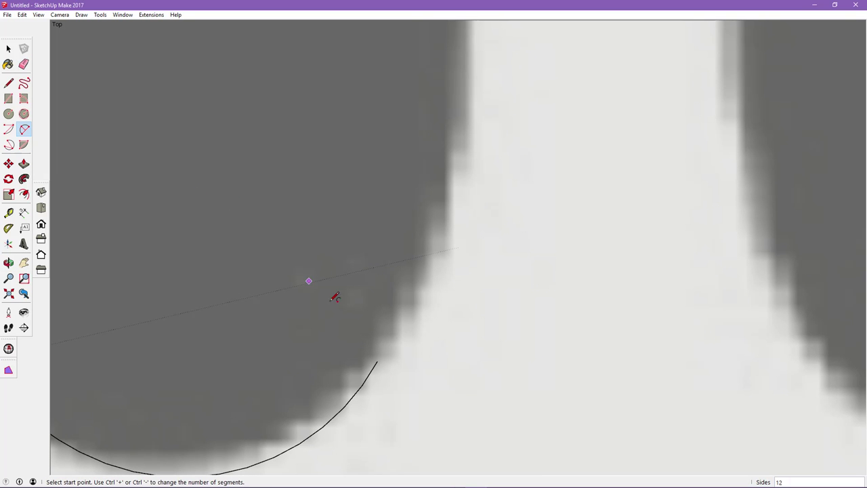
left_click(378, 360)
left_click(462, 143)
middle_click_drag(466, 139, 407, 347)
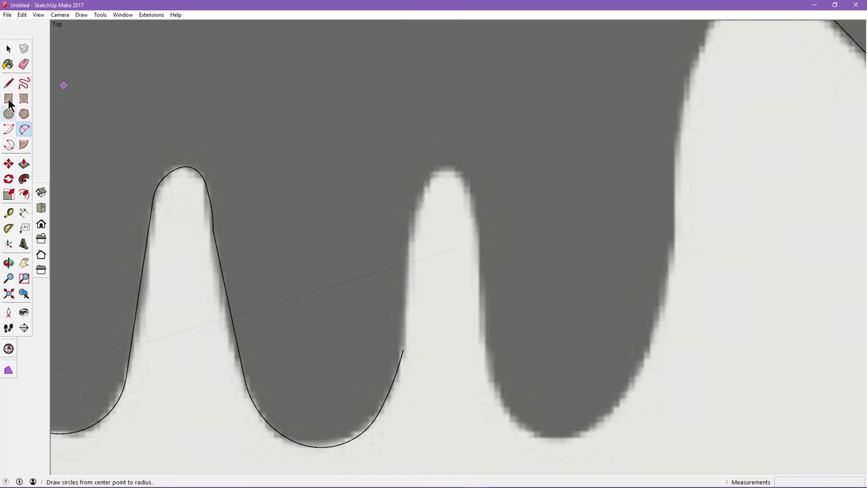
Trace straight lines up the light peak's left side, joining them to the curve's end
left_click(9, 82)
left_click(402, 349)
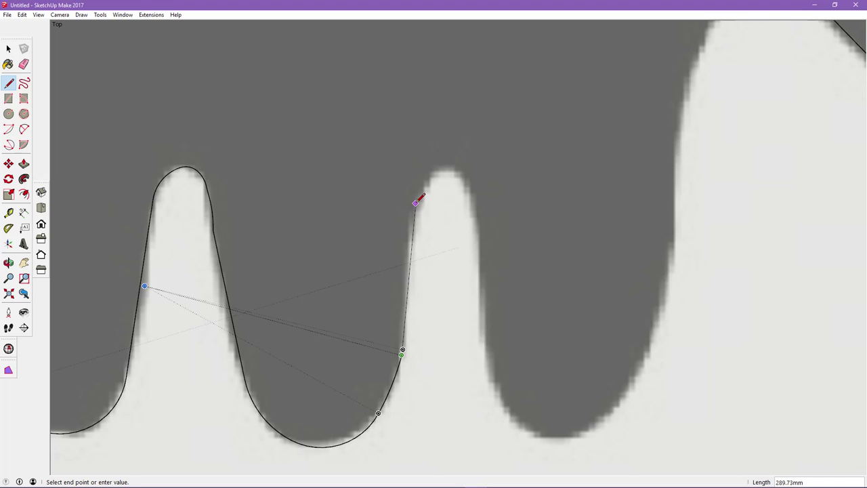
left_click(409, 211)
scroll(410, 366, "up", 3)
scroll(406, 352, "up", 2)
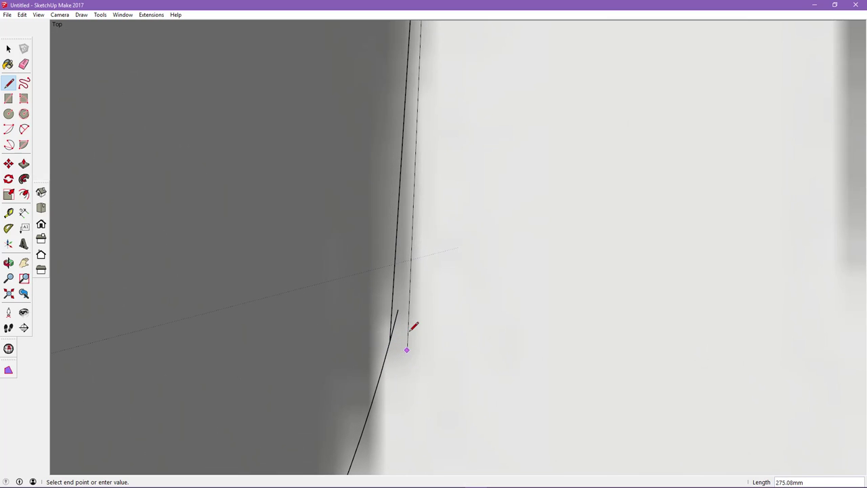
left_click(395, 250)
left_click(395, 250)
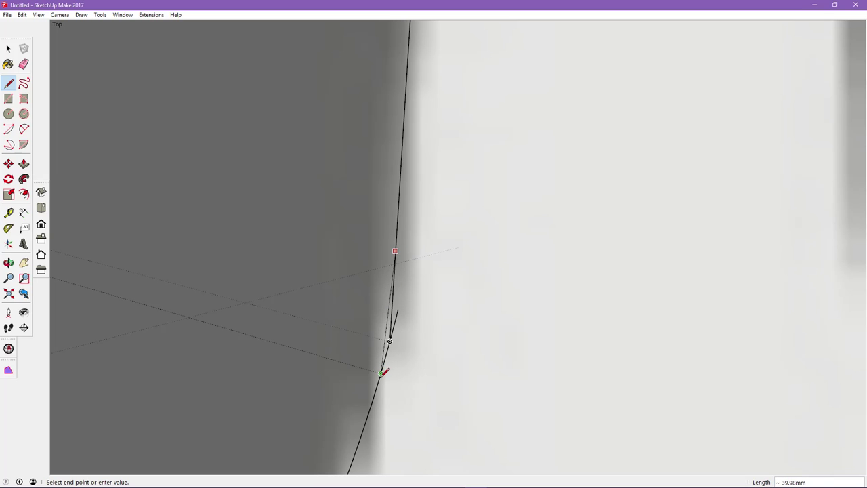
left_click(371, 405)
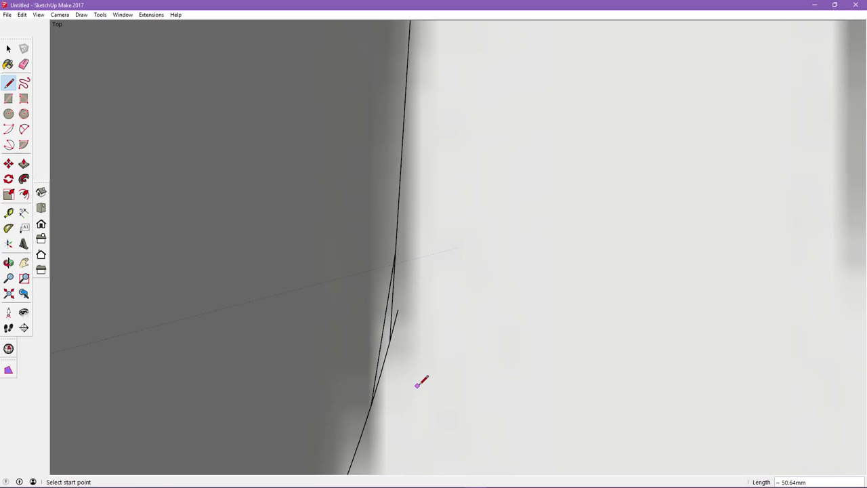
Erase the short stray edge beside the new line
left_click(23, 64)
mouse_move(404, 289)
left_mouse_down()
mouse_move(397, 327)
mouse_move(447, 323)
left_mouse_up()
scroll(449, 315, "down", 2)
scroll(449, 315, "down", 2)
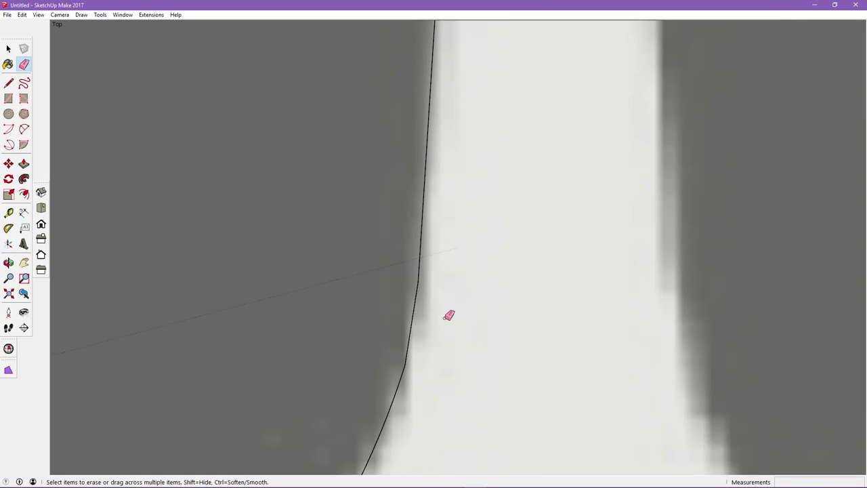
scroll(449, 315, "down", 2)
scroll(449, 315, "down", 2)
Arc over the peak's rounded top toward its right side
left_click(23, 129)
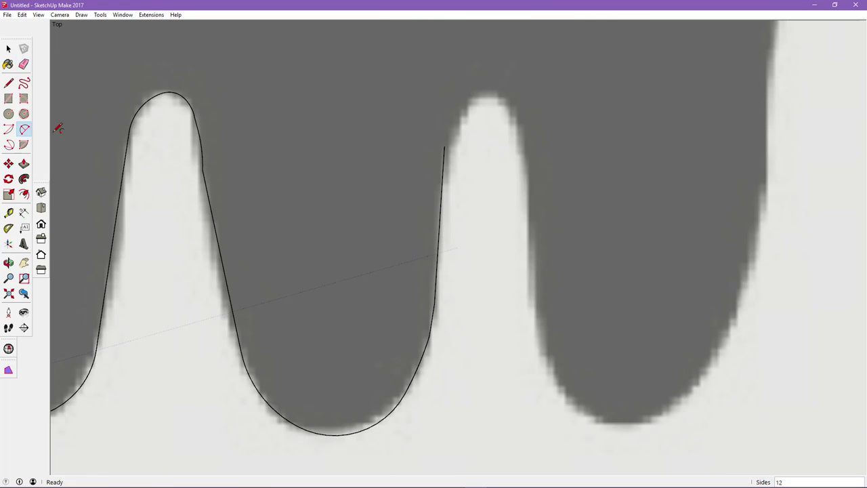
left_click(443, 145)
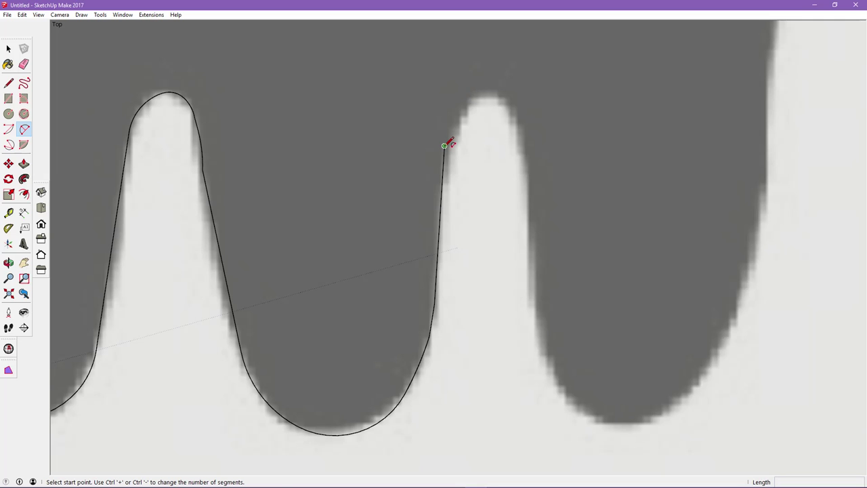
left_click(480, 93)
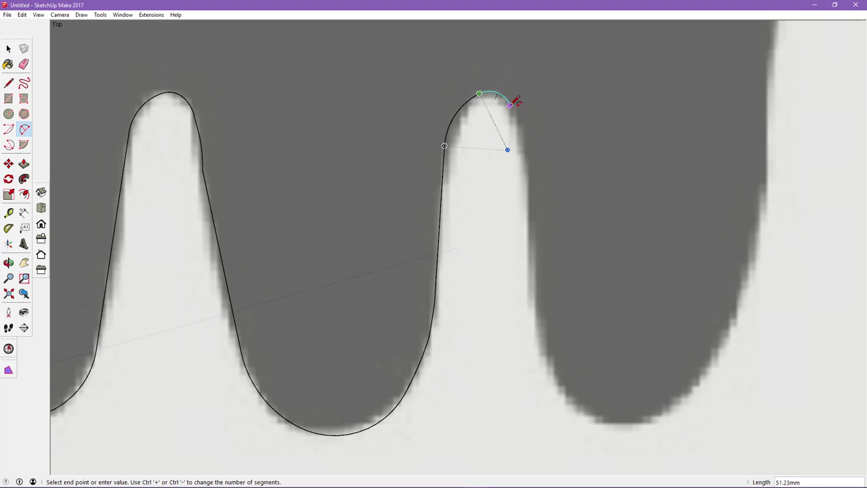
left_click(510, 105)
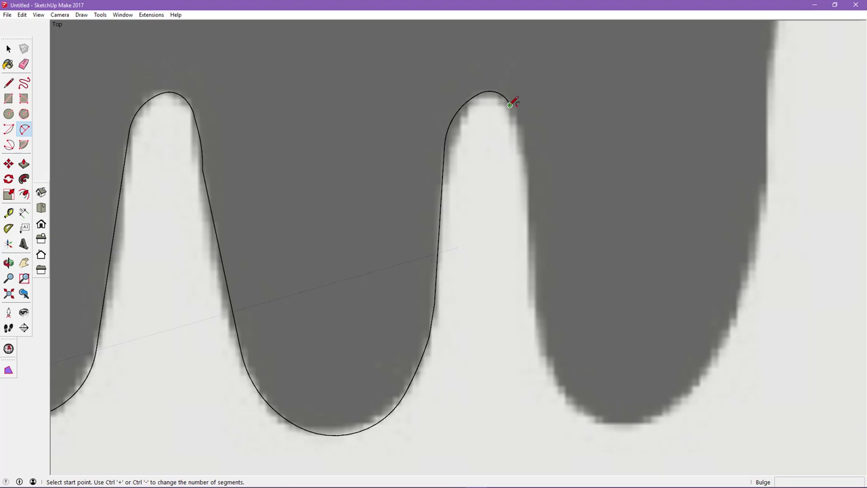
Trace straight lines down the peak's right side toward the next lobe's base
left_click(8, 83)
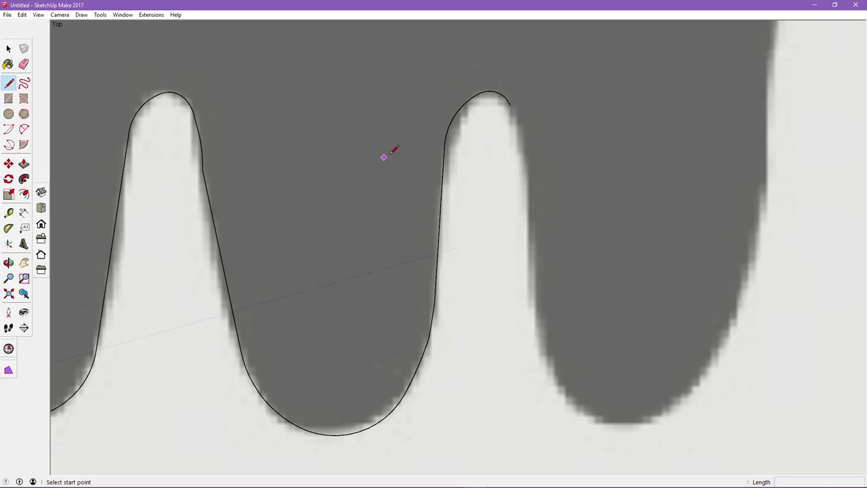
left_click(510, 104)
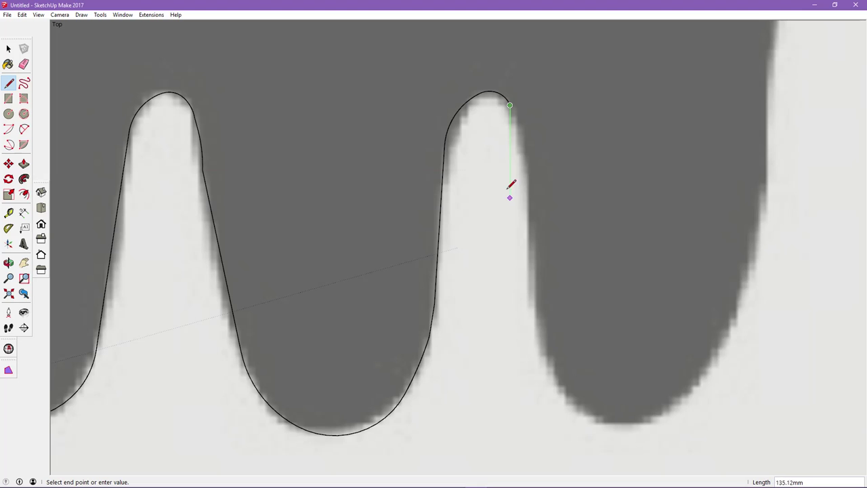
left_click(523, 134)
scroll(534, 223, "up", 3)
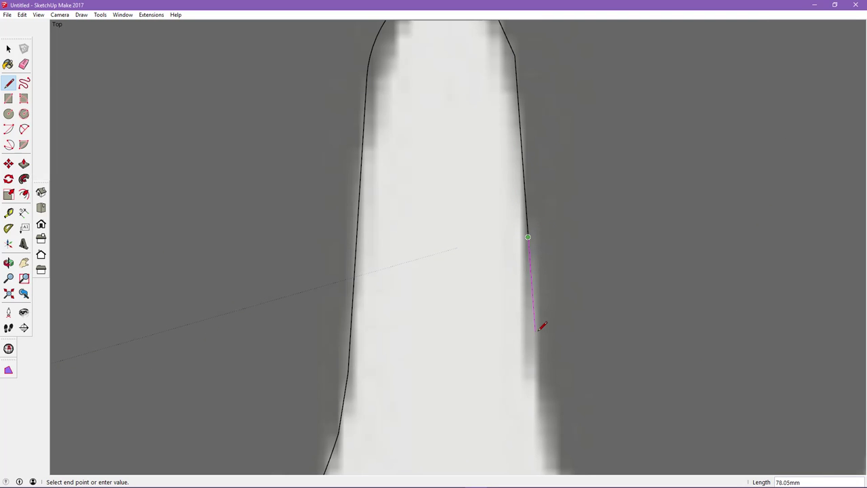
scroll(542, 325, "up", 1)
scroll(542, 325, "down", 1)
scroll(544, 326, "down", 2)
scroll(543, 336, "down", 1)
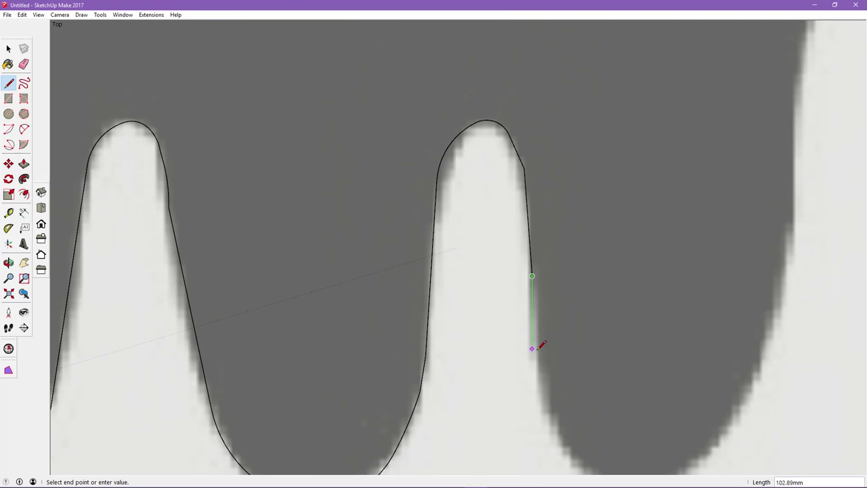
left_click(541, 405)
middle_click_drag(554, 338, 358, 161, "shift")
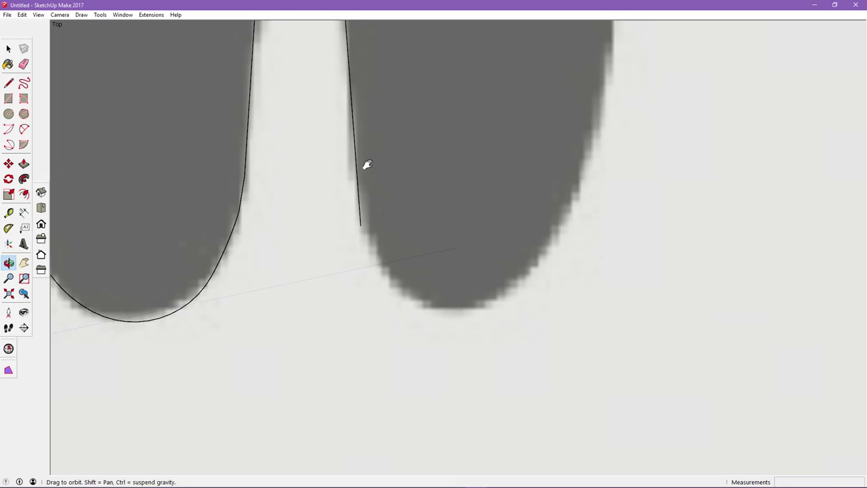
Arc around the dark lobe's rounded bottom with consecutive tangent arcs
key("Escape")
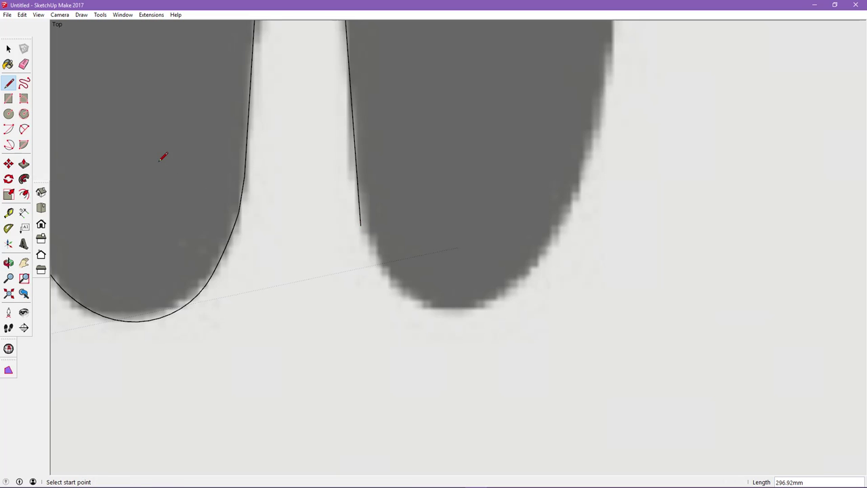
left_click(24, 128)
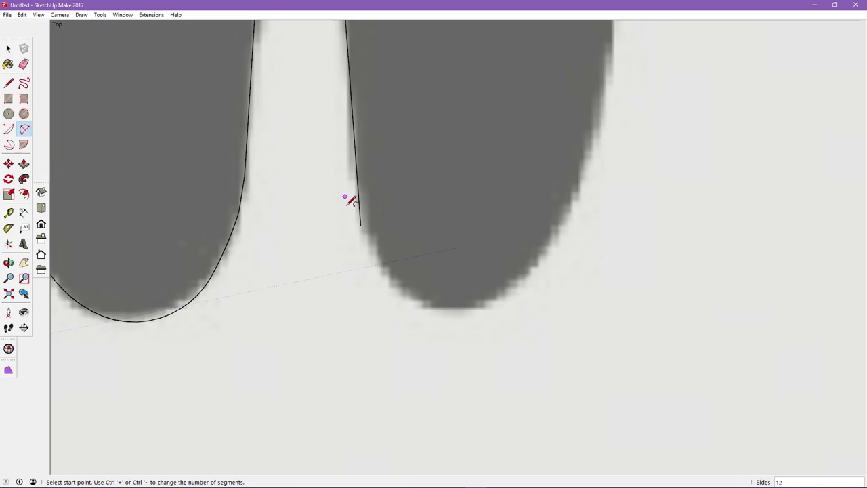
left_click(360, 225)
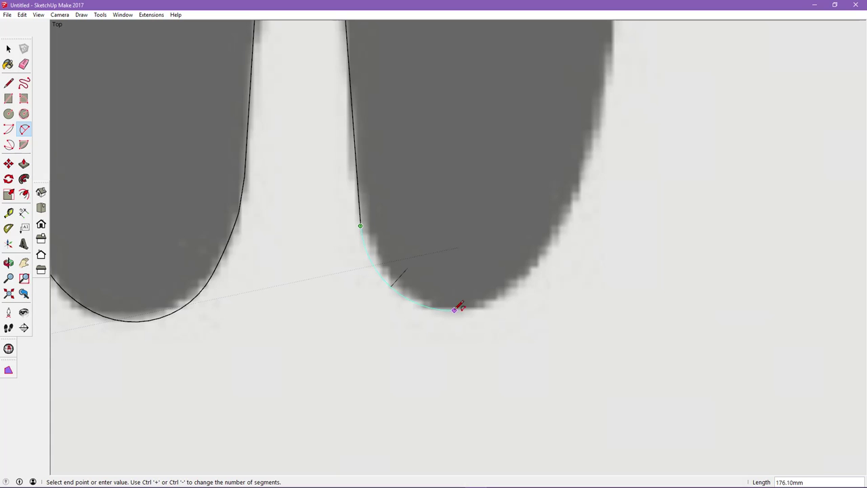
double_click(454, 309)
left_click(454, 309)
double_click(546, 246)
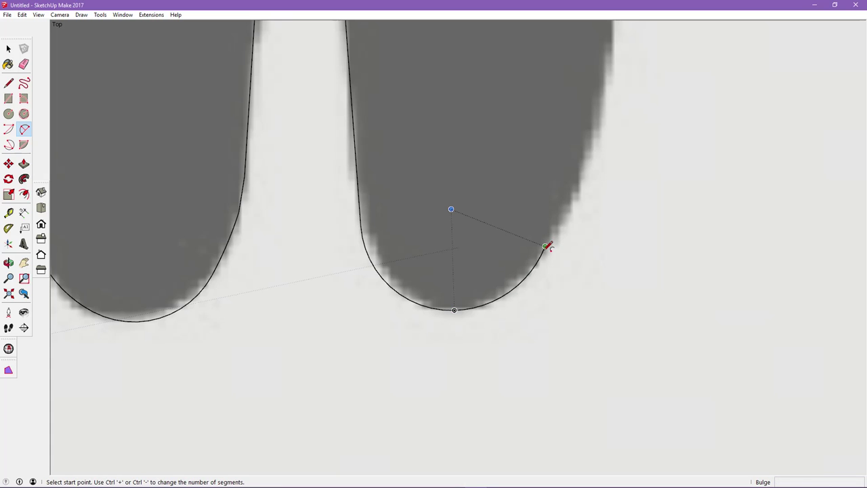
Extend an arc up the lobe's right edge and dismiss the segment-count warning
left_click(545, 246)
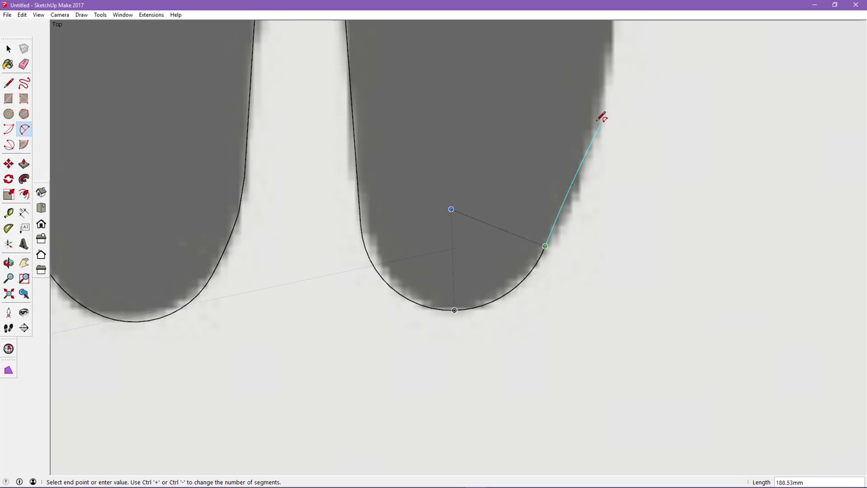
left_click(612, 68)
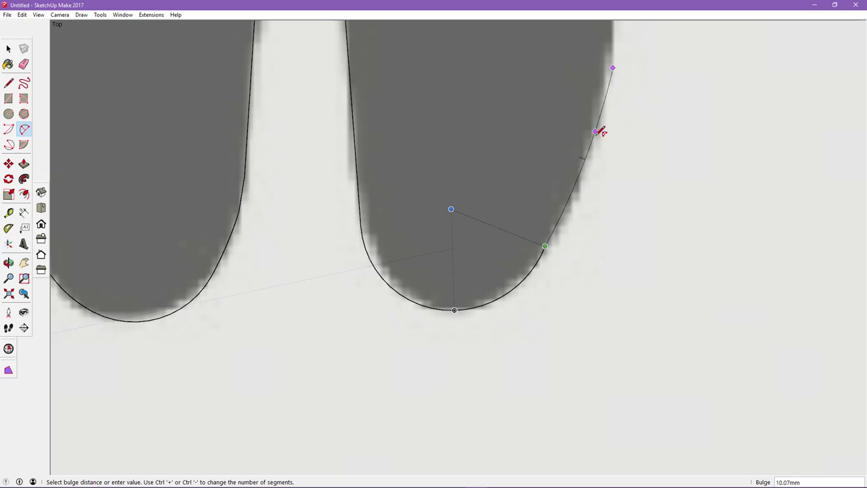
left_click(599, 140)
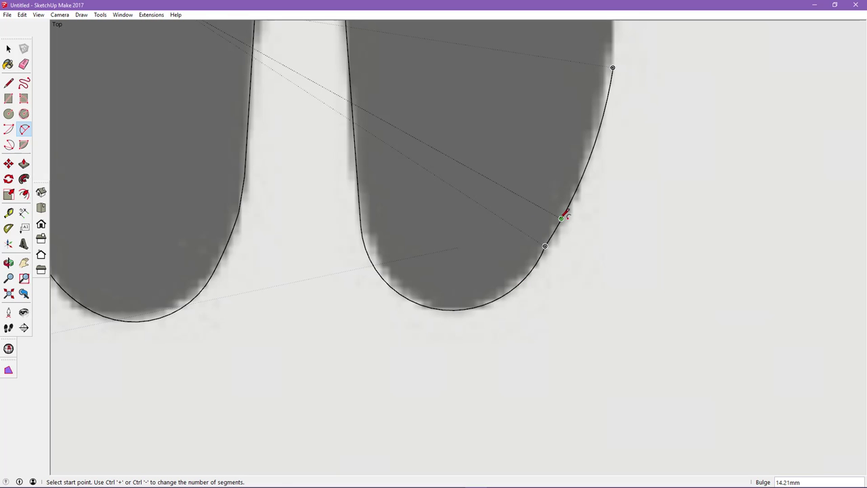
left_click(561, 218)
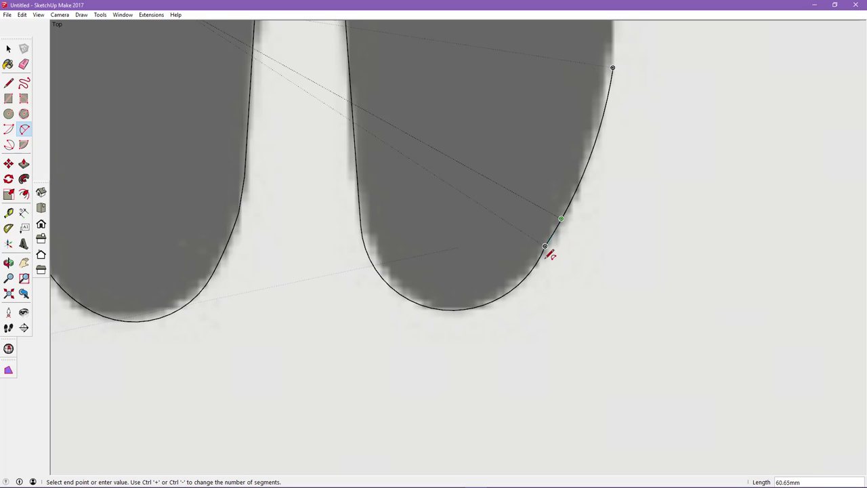
left_click(531, 271)
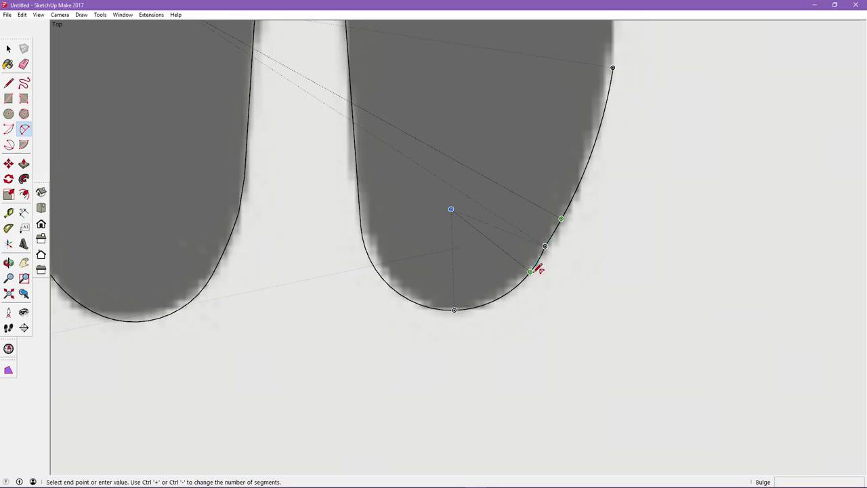
key("Return")
Try another arc along the lobe edge, hitting the too-many-segments warning again
scroll(563, 252, "up", 2)
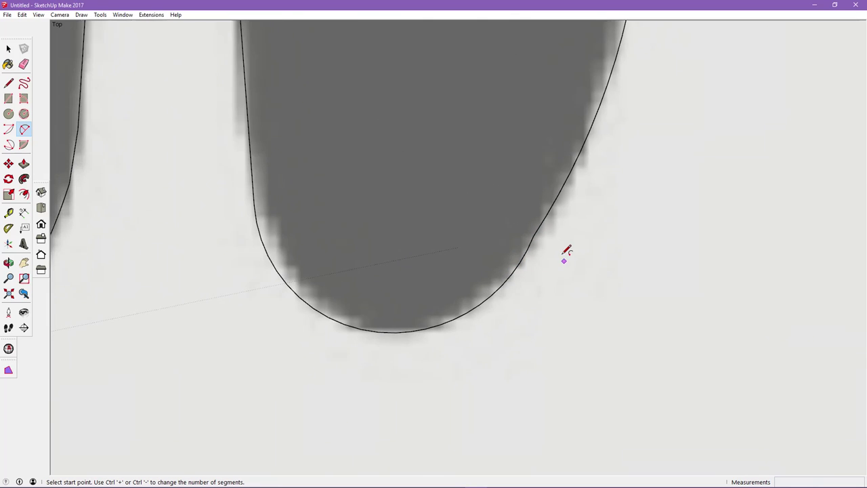
scroll(560, 241, "up", 3)
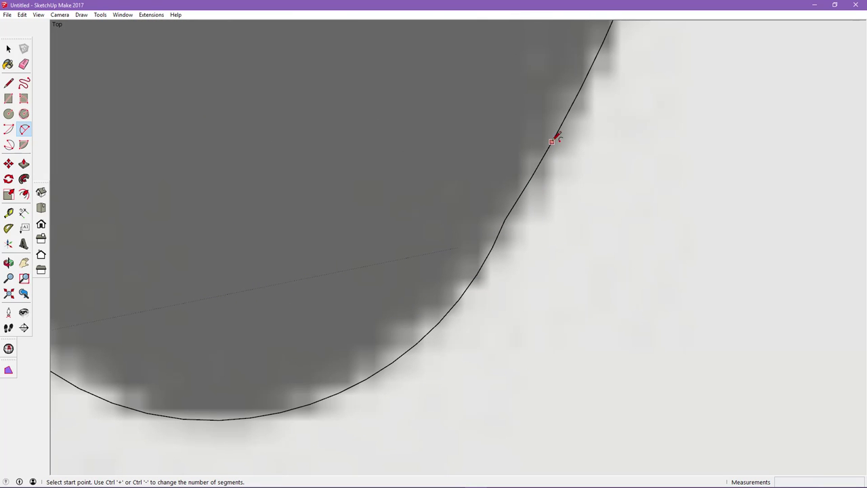
left_click(557, 133)
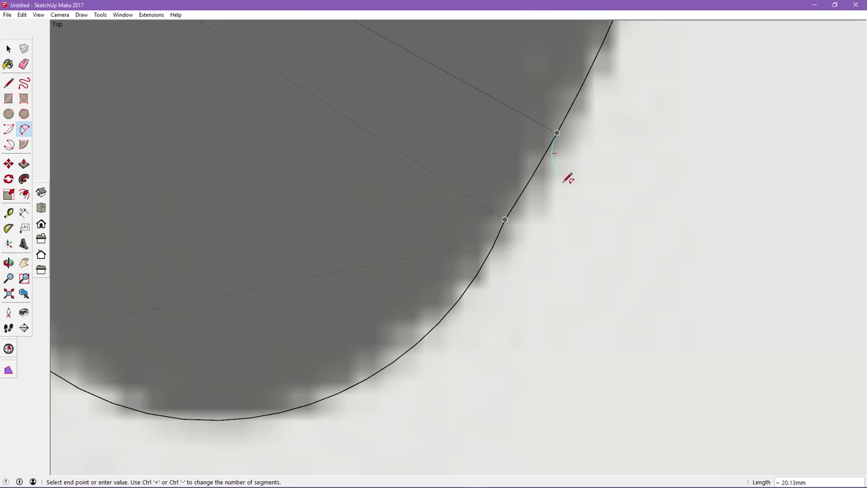
left_click(492, 255)
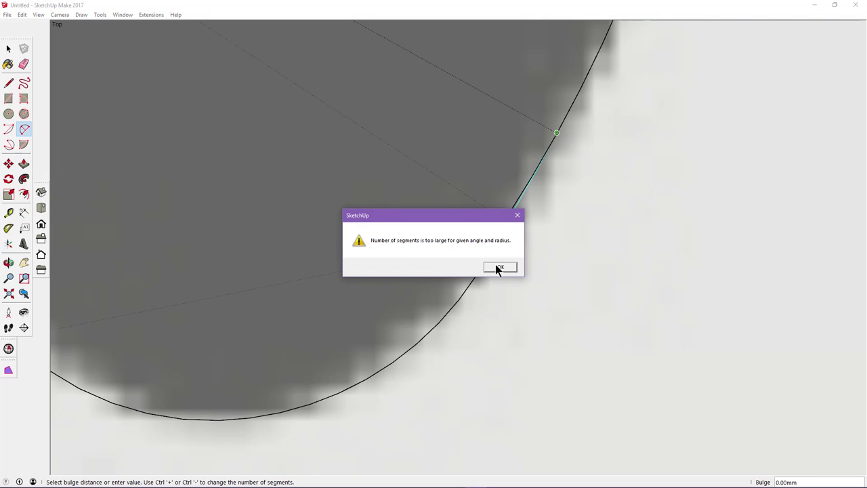
left_click(498, 267)
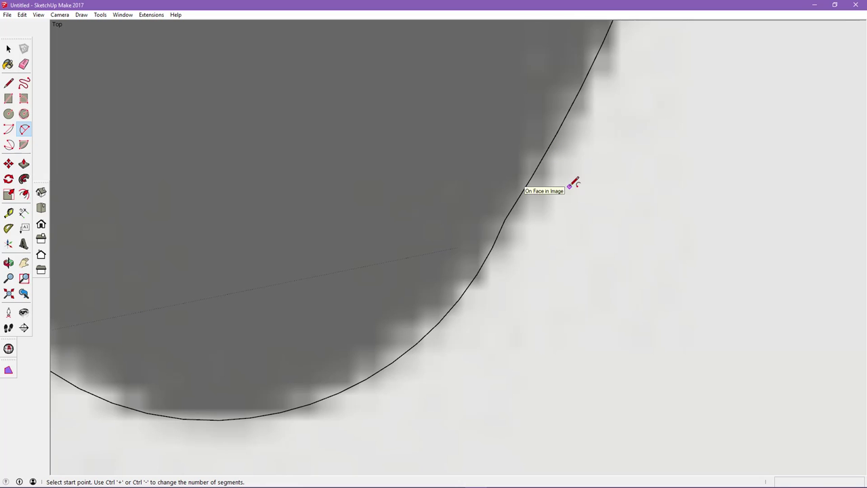
Draw a straight line along the dark lobe's curved right edge
left_click(8, 83)
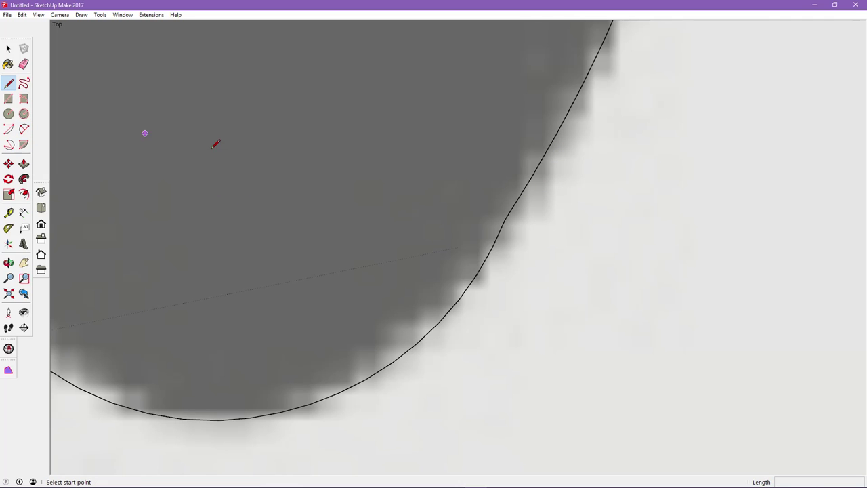
left_click_drag(544, 155, 464, 295)
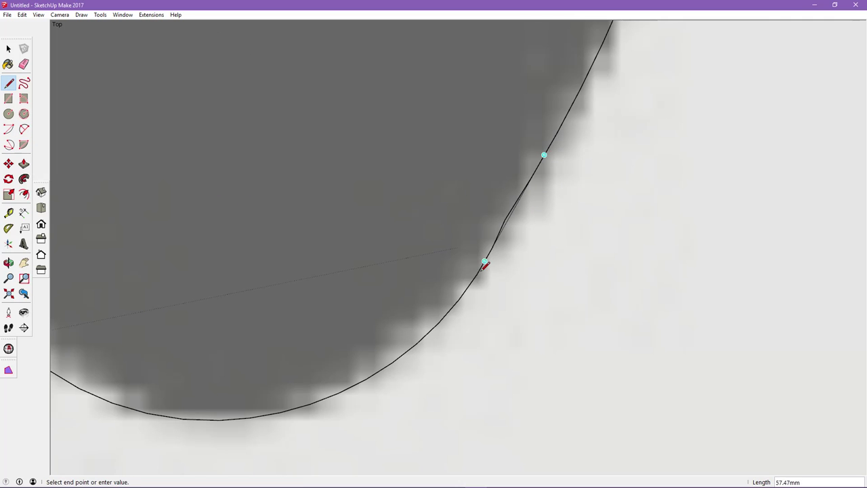
scroll(500, 276, "up", 3)
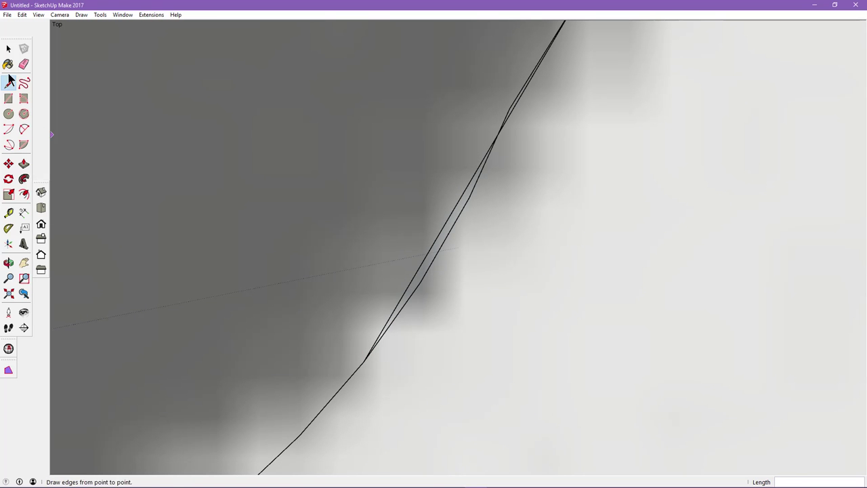
Erase the duplicate overlapping edges on the lobe's right flank
left_click(23, 64)
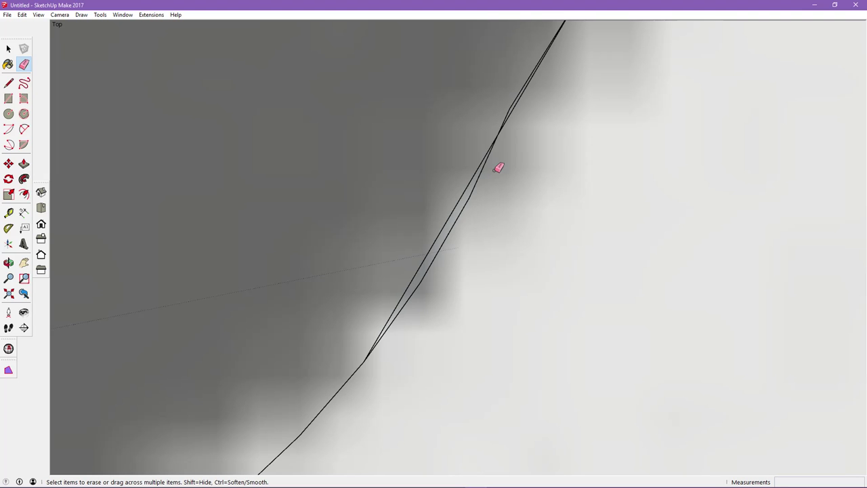
left_click(513, 107)
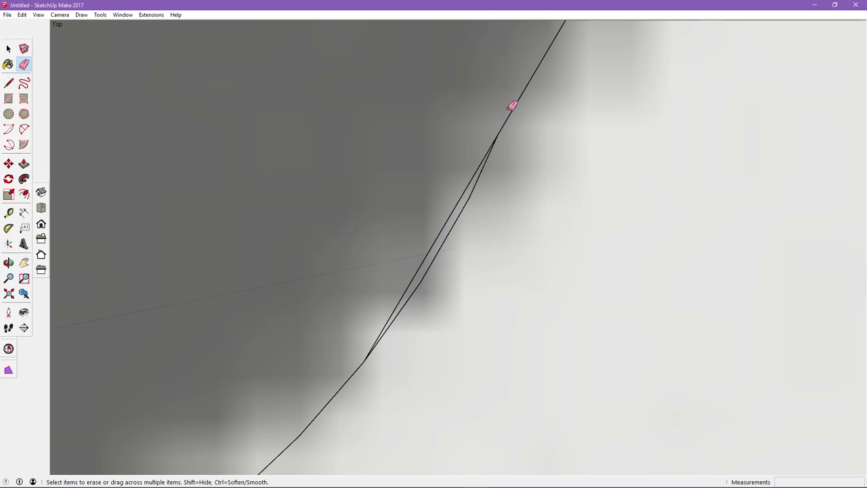
left_click(473, 202)
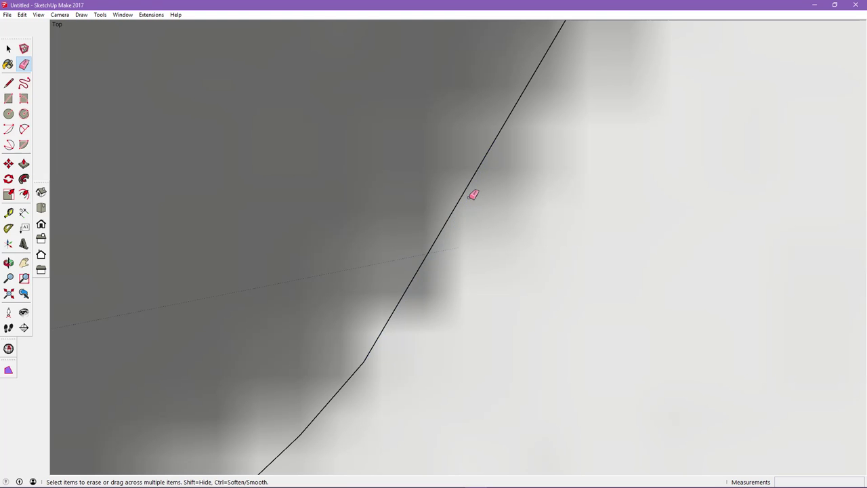
scroll(503, 271, "down", 2)
scroll(503, 271, "down", 1)
scroll(593, 285, "down", 1)
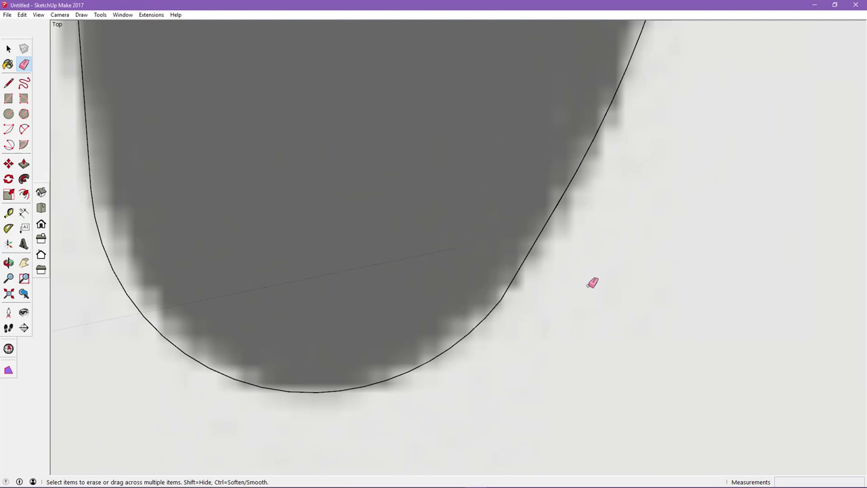
scroll(585, 212, "up", 2)
scroll(621, 246, "up", 1)
scroll(603, 234, "up", 2)
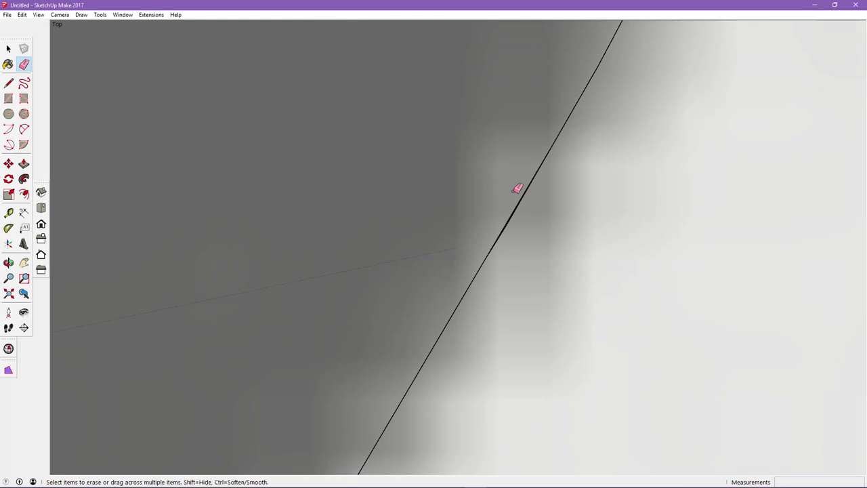
scroll(517, 190, "up", 1)
scroll(528, 217, "up", 1)
scroll(508, 227, "up", 2)
scroll(498, 230, "up", 1)
scroll(499, 231, "down", 1)
scroll(498, 231, "down", 1)
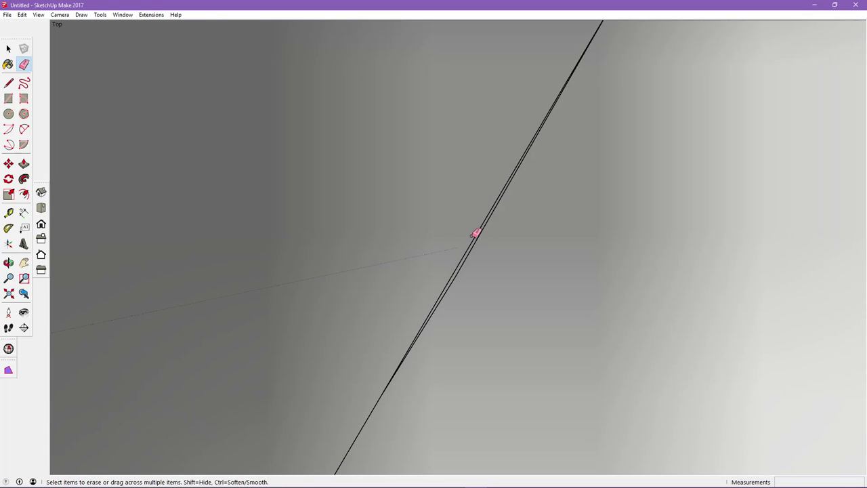
left_click(477, 238)
scroll(580, 244, "down", 1)
scroll(584, 246, "down", 1)
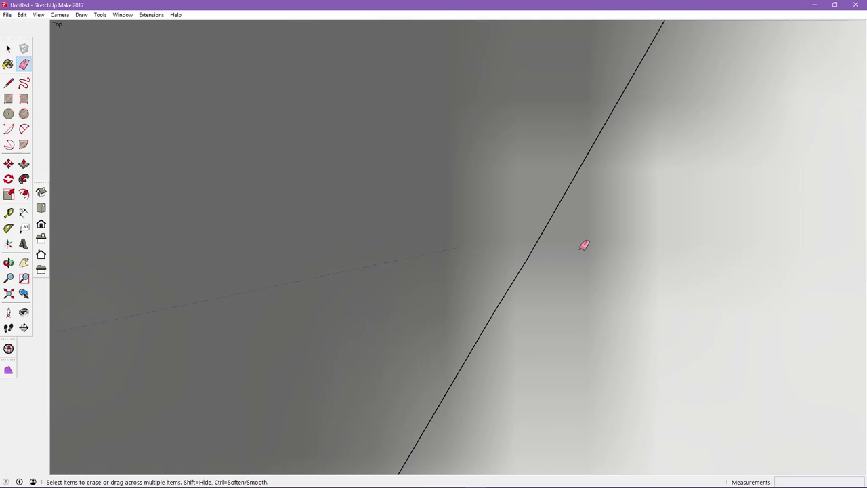
scroll(593, 225, "down", 1)
scroll(595, 228, "down", 2)
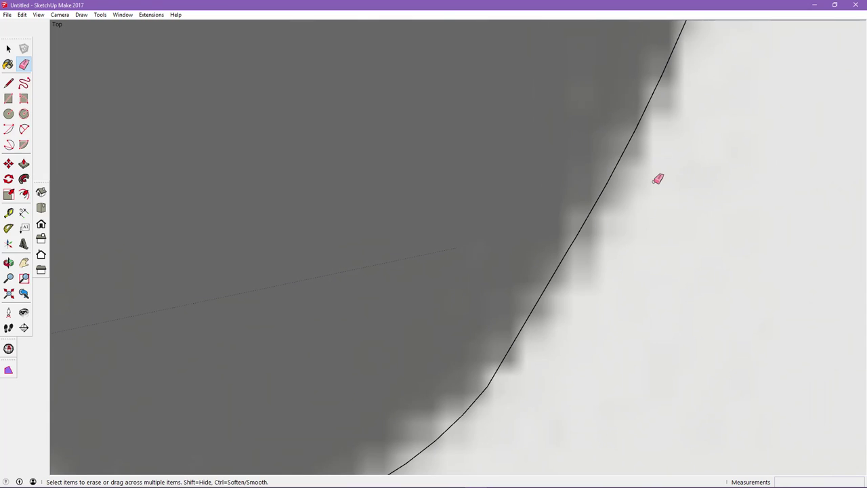
scroll(644, 126, "up", 1)
scroll(644, 127, "up", 1)
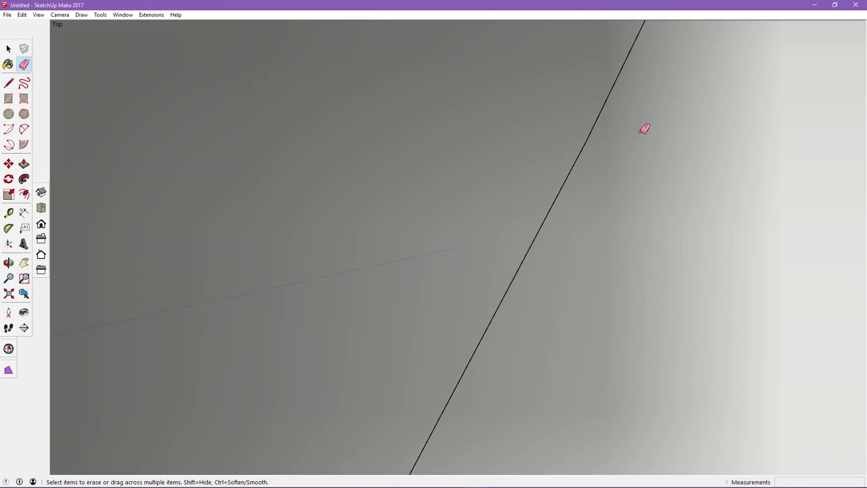
scroll(644, 129, "up", 1)
scroll(644, 128, "down", 1)
scroll(644, 129, "down", 1)
scroll(646, 124, "down", 1)
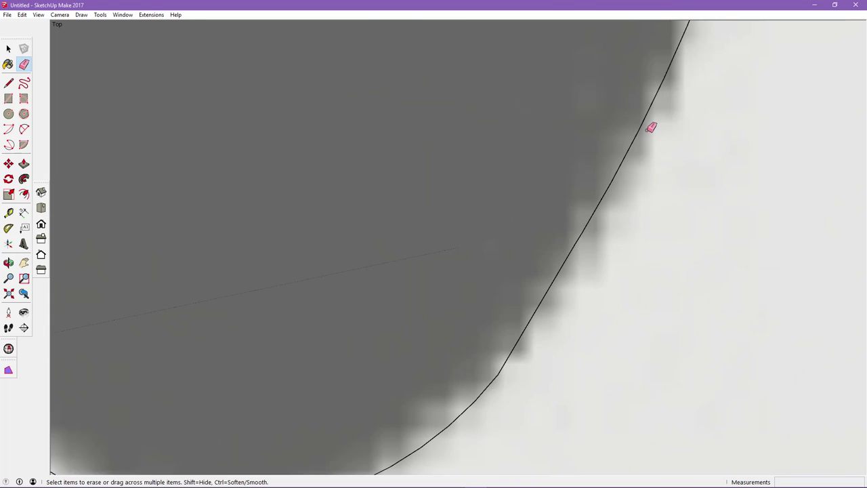
scroll(652, 128, "down", 2)
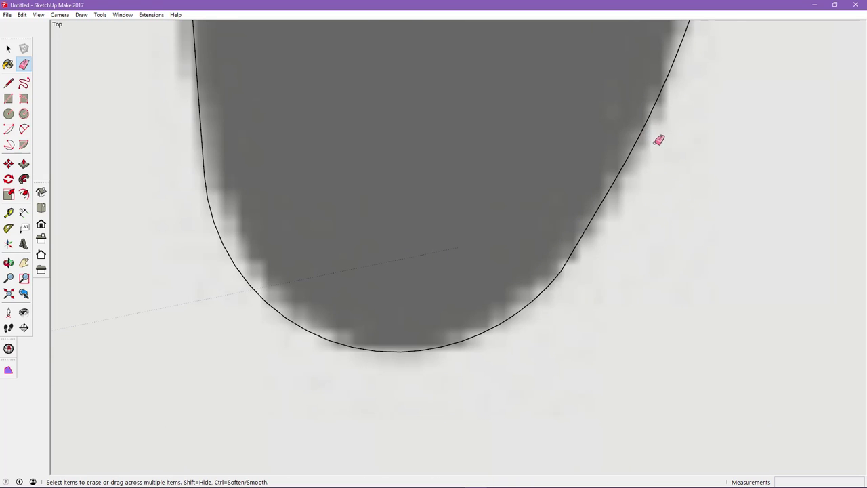
scroll(623, 155, "up", 3)
scroll(372, 249, "down", 2)
scroll(372, 249, "down", 1)
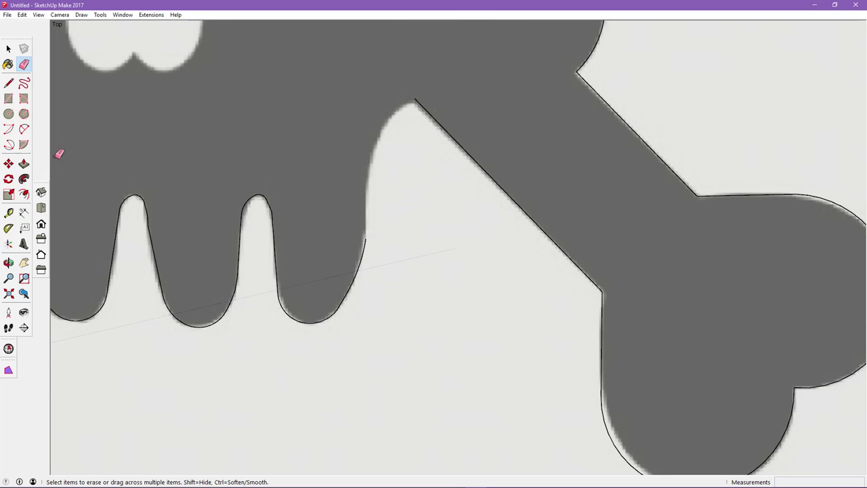
Trace the curve from the rightmost tooth to the crossbone corner with two 2-point arcs
left_click(24, 128)
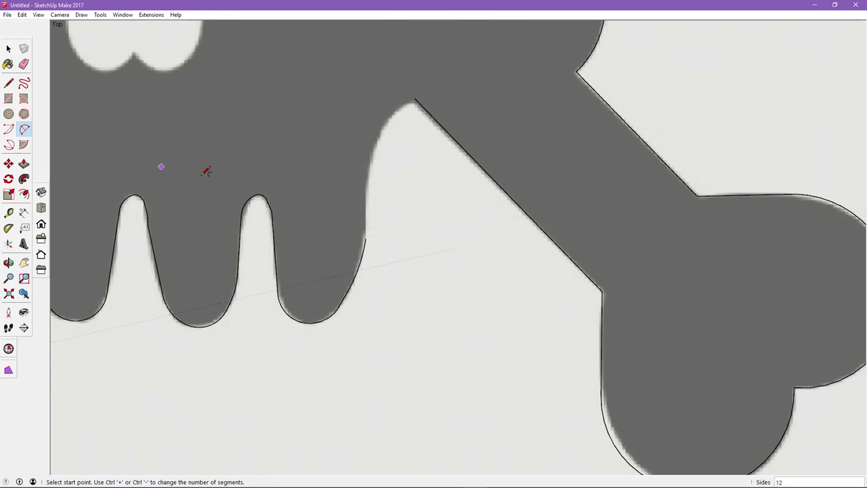
left_click(365, 237)
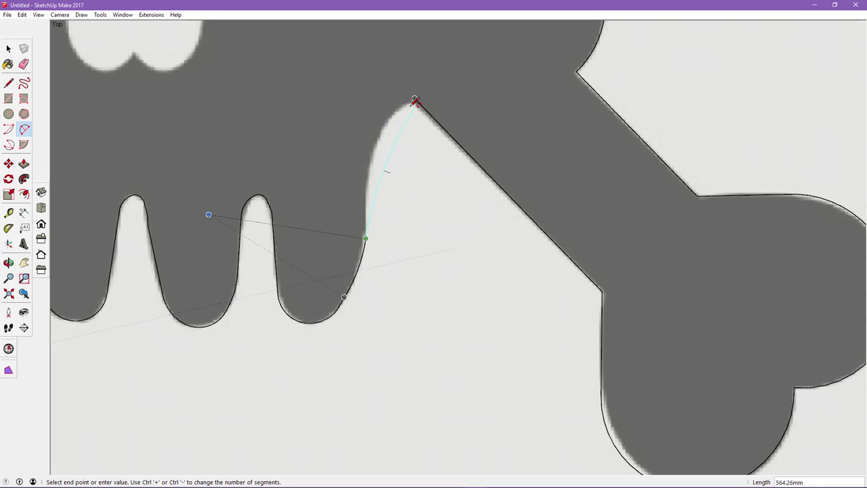
left_click(414, 99)
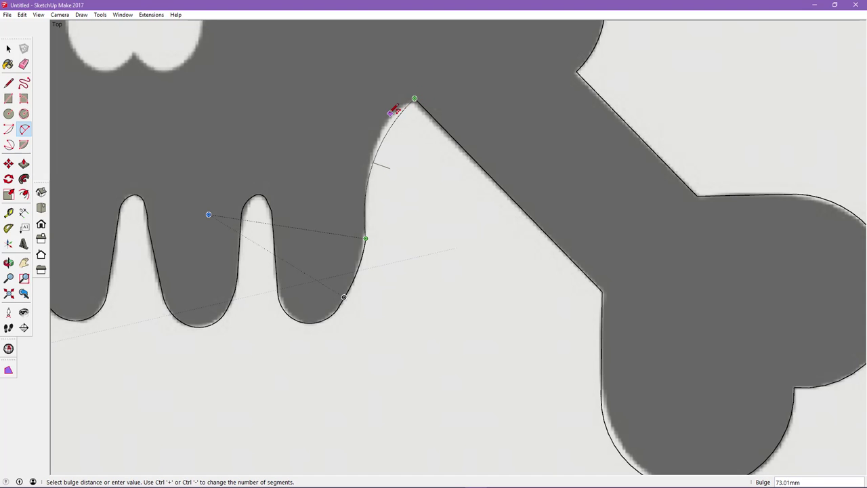
left_click(388, 106)
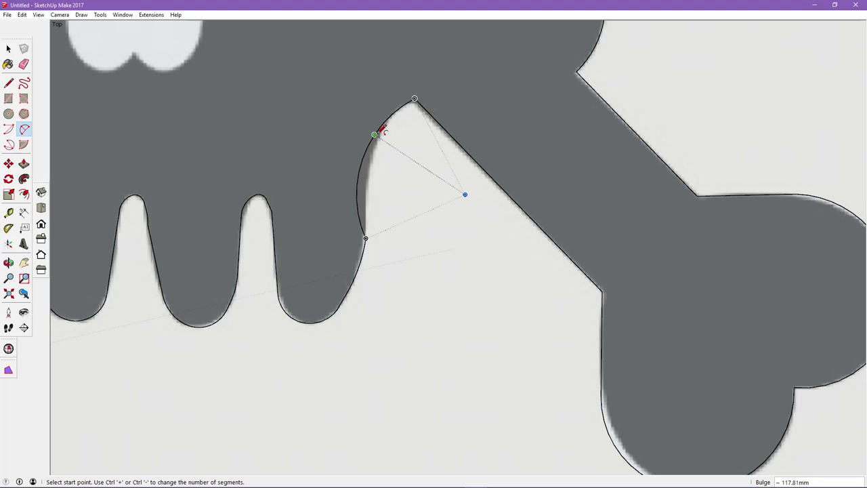
left_click(374, 135)
left_click(366, 237)
left_click(369, 188)
scroll(378, 138, "up", 2)
scroll(379, 133, "up", 2)
Remove the stray arc and short line left beside the traced curve
left_click(24, 63)
left_click_drag(284, 259, 306, 273)
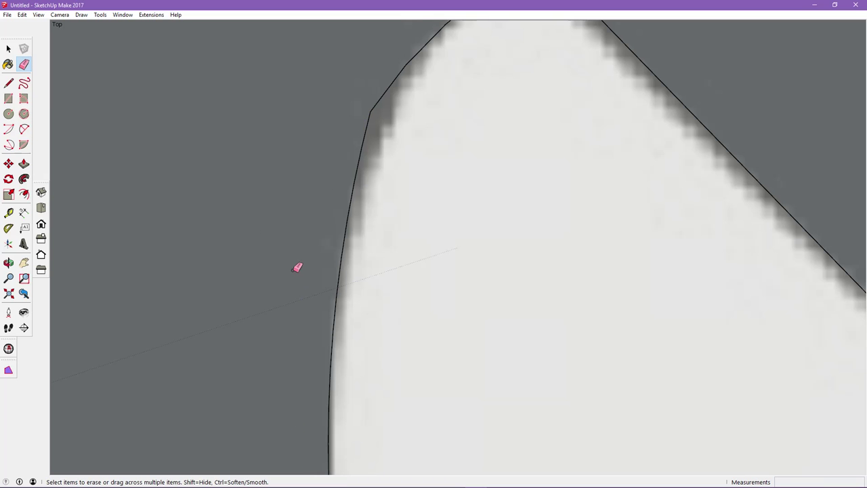
left_click(8, 82)
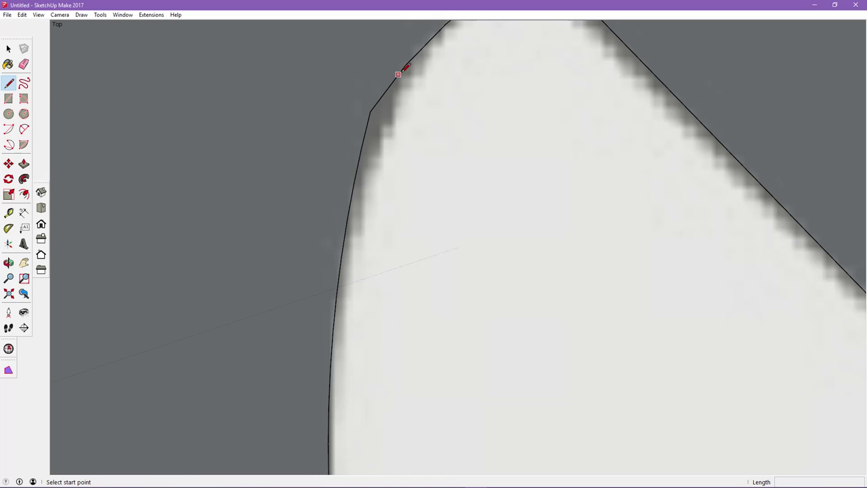
left_click(404, 65)
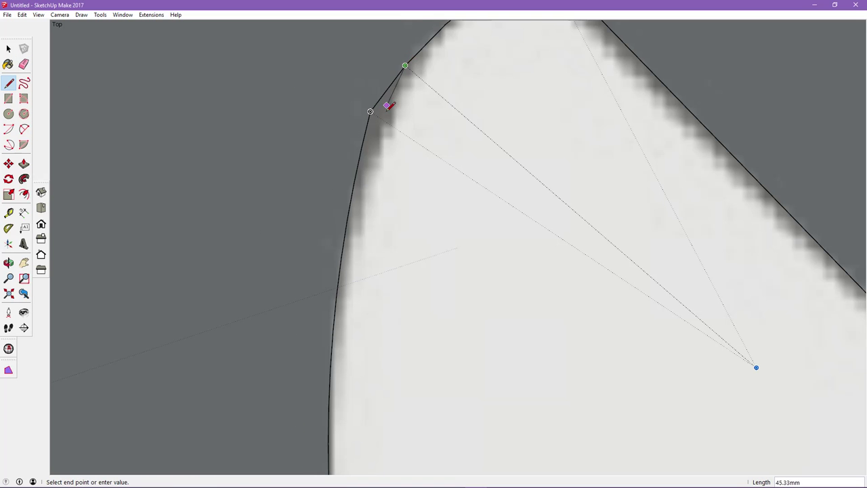
left_click(358, 160)
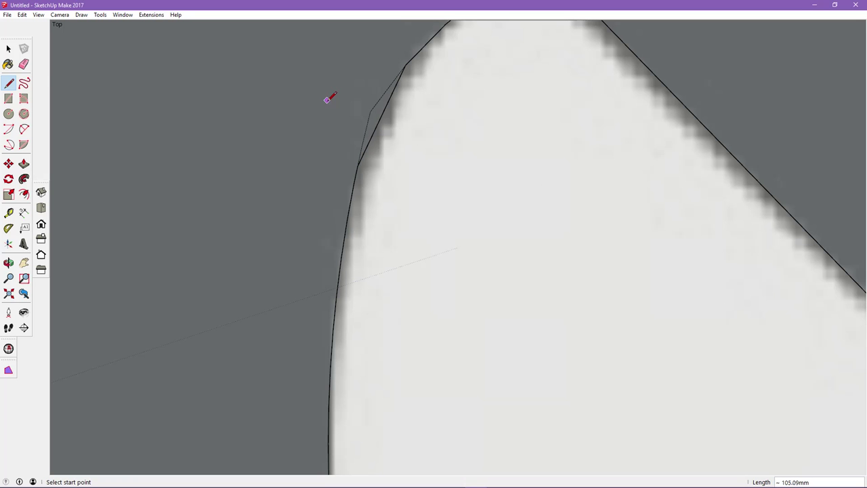
left_click(24, 64)
left_click_drag(372, 99, 376, 122)
scroll(410, 200, "down", 1)
scroll(410, 203, "down", 1)
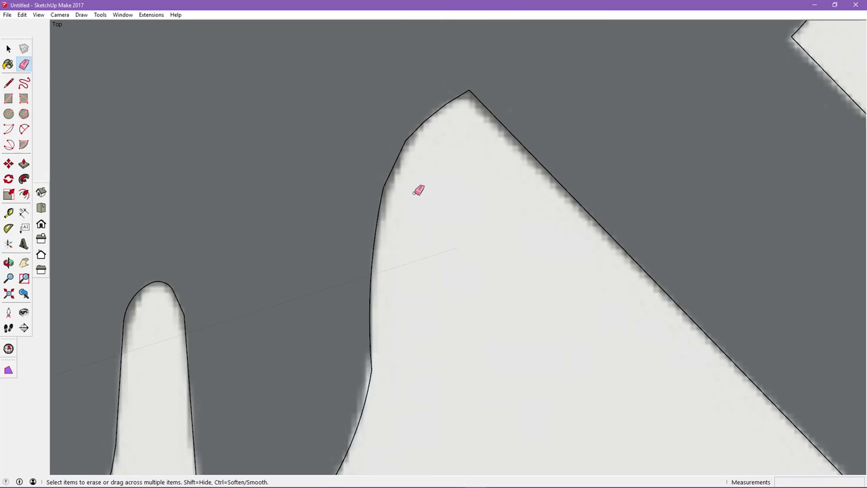
Start an arc at the top of the curve and zoom out to the whole skull
left_click(23, 129)
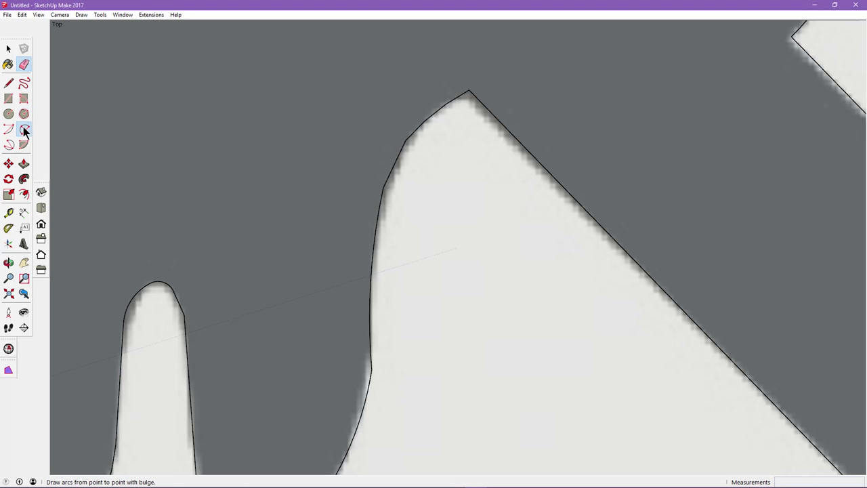
left_click(457, 96)
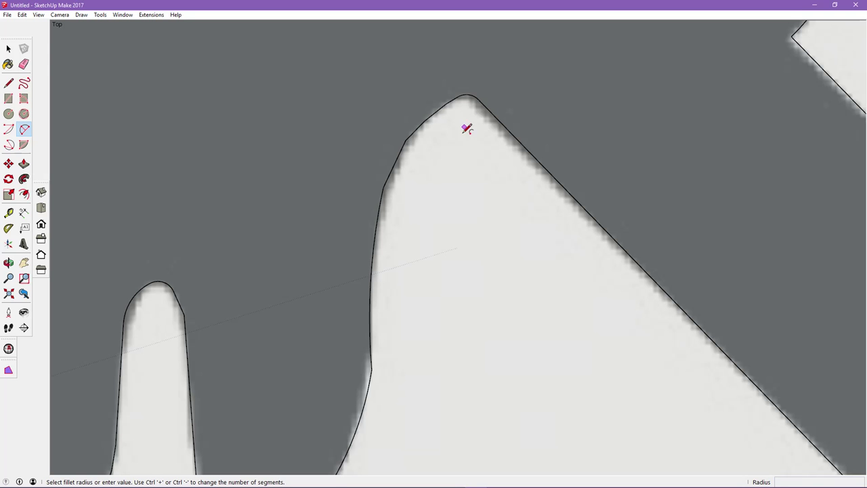
scroll(465, 190, "down", 2)
scroll(468, 203, "down", 3)
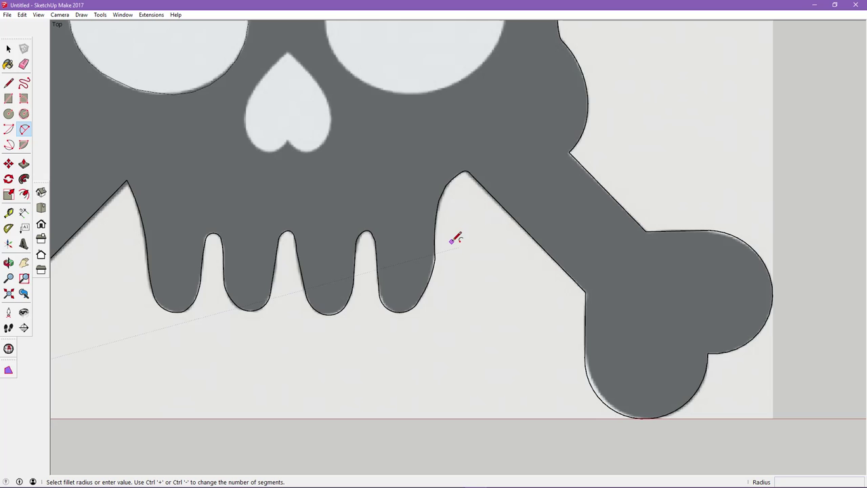
scroll(454, 238, "down", 2)
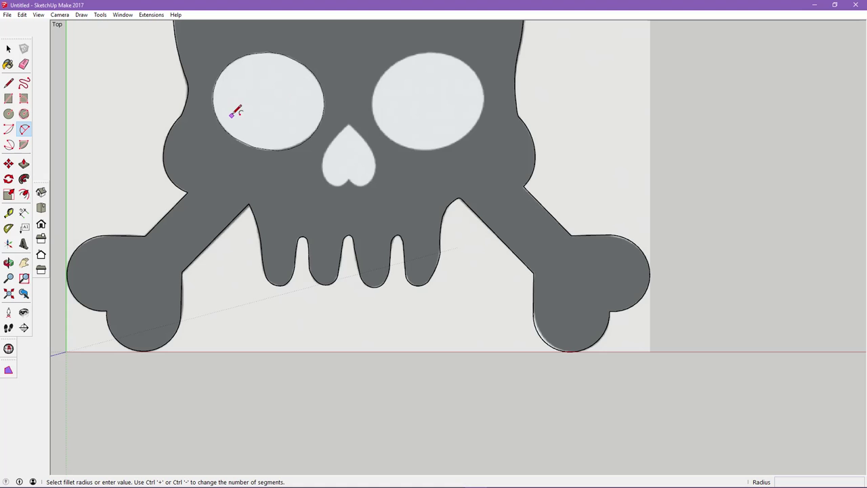
left_click(8, 113)
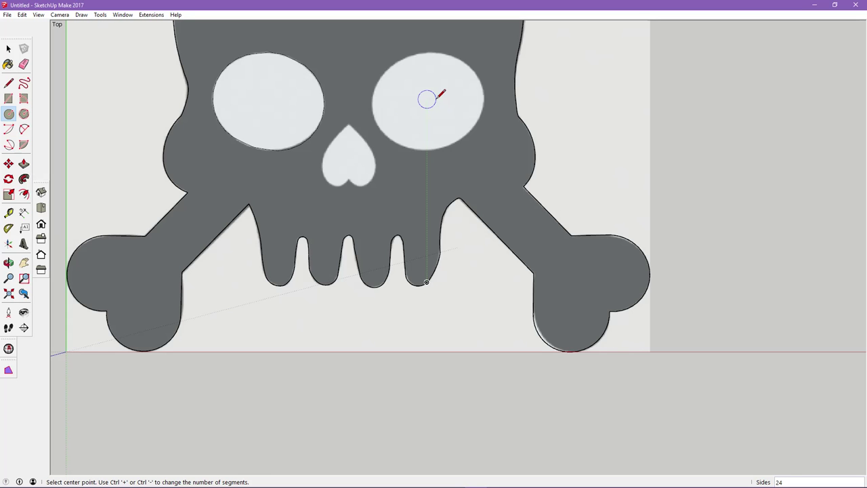
scroll(426, 99, "up", 2)
mouse_move(418, 98)
middle_mouse_down("shift")
mouse_move(409, 188)
mouse_move(398, 191)
middle_mouse_up("shift")
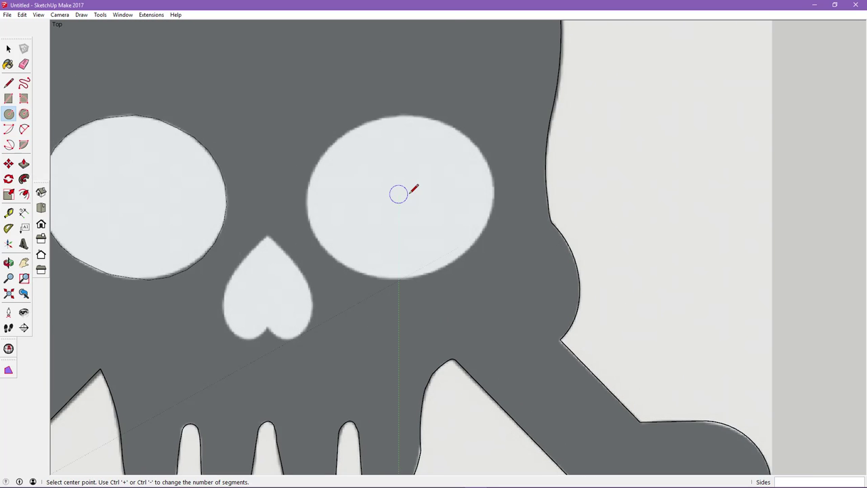
Set the model's length precision to 0.0000mm in Model Info > Units
left_click(124, 14)
left_click(140, 61)
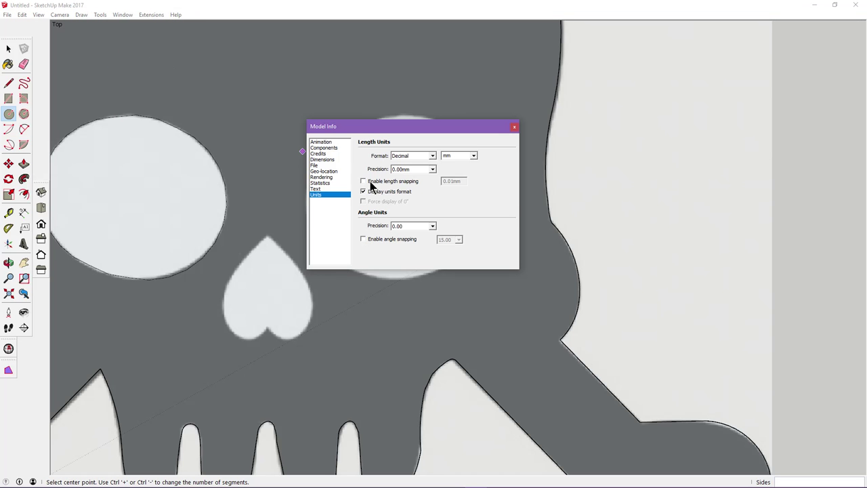
left_click(432, 170)
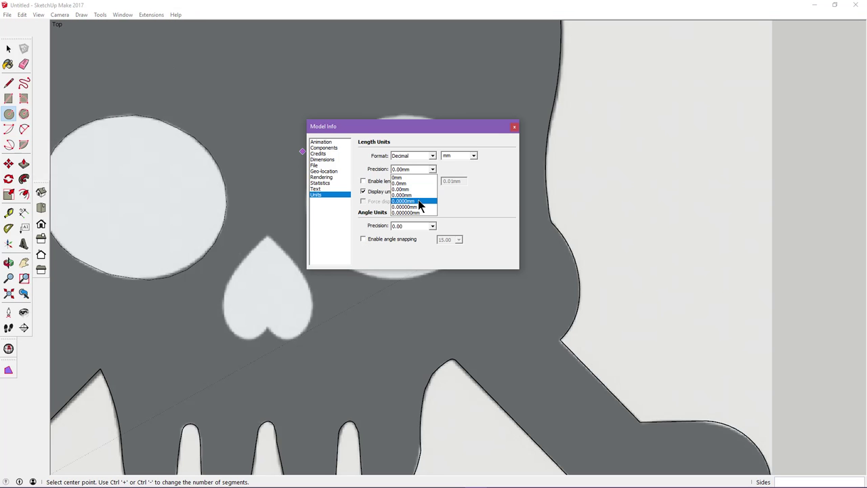
left_click(418, 202)
left_click(415, 226)
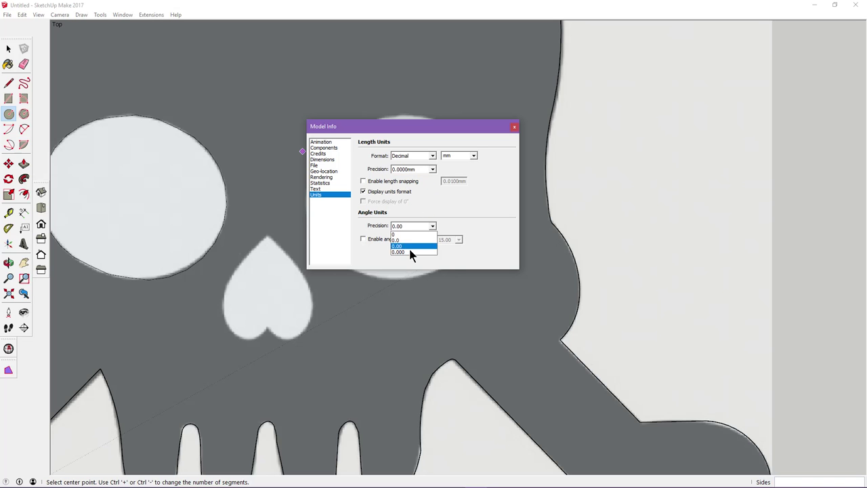
left_click(515, 126)
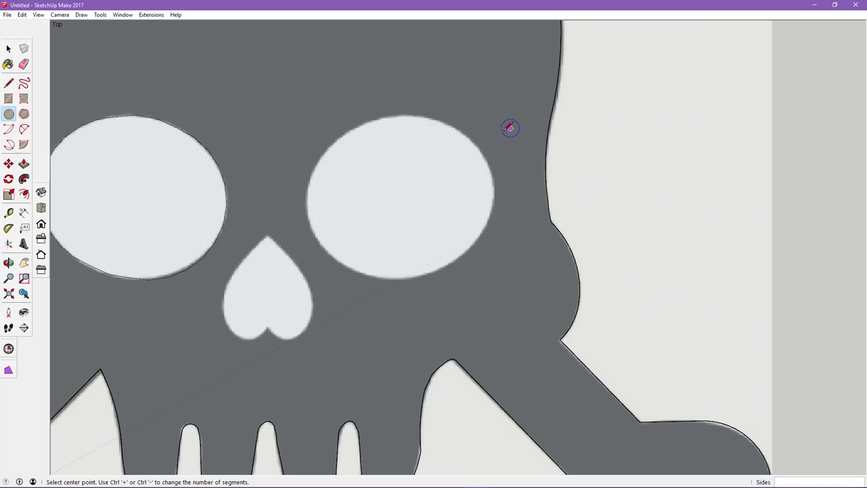
Draw a circle in the right eye socket and a 2-point arc along its left side
left_click(411, 195)
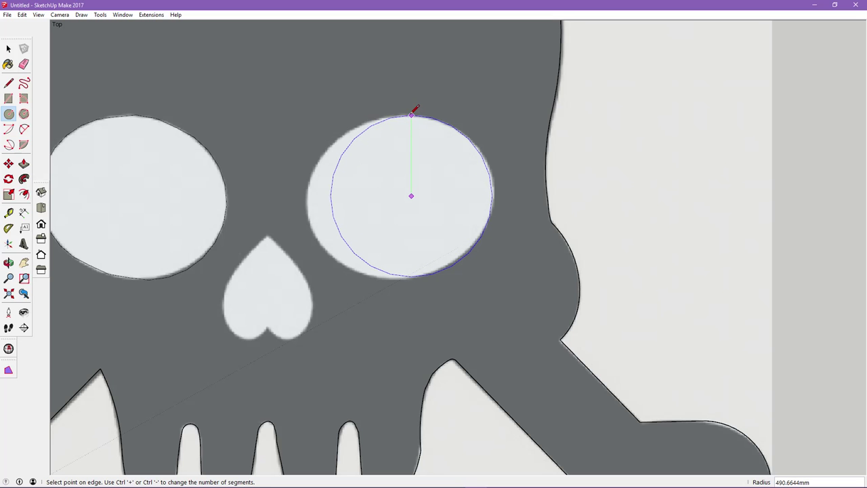
left_click(411, 113)
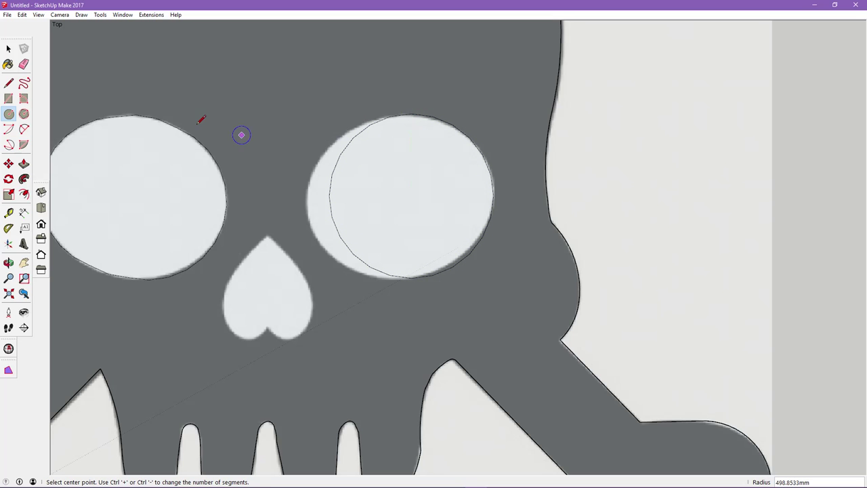
left_click(25, 131)
left_click(390, 116)
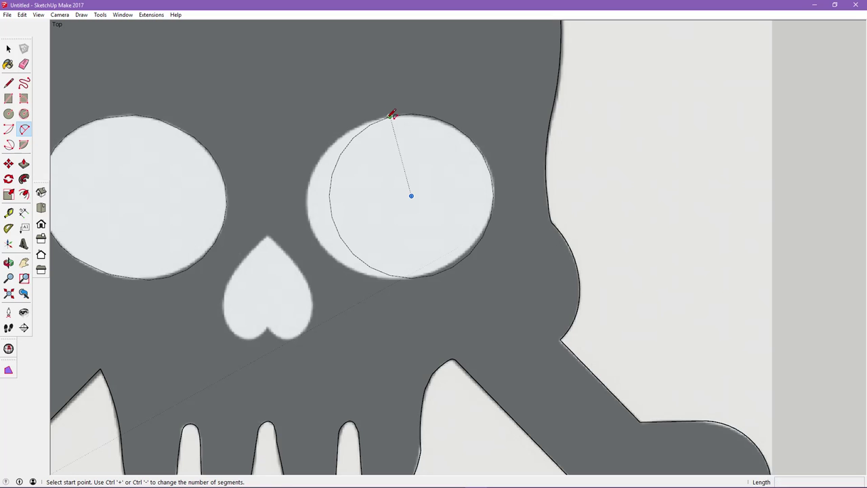
left_click(411, 277)
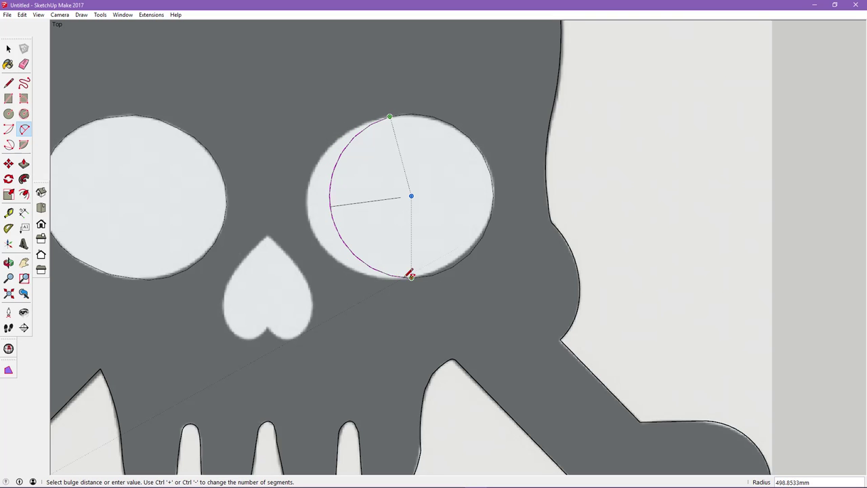
left_click(319, 260)
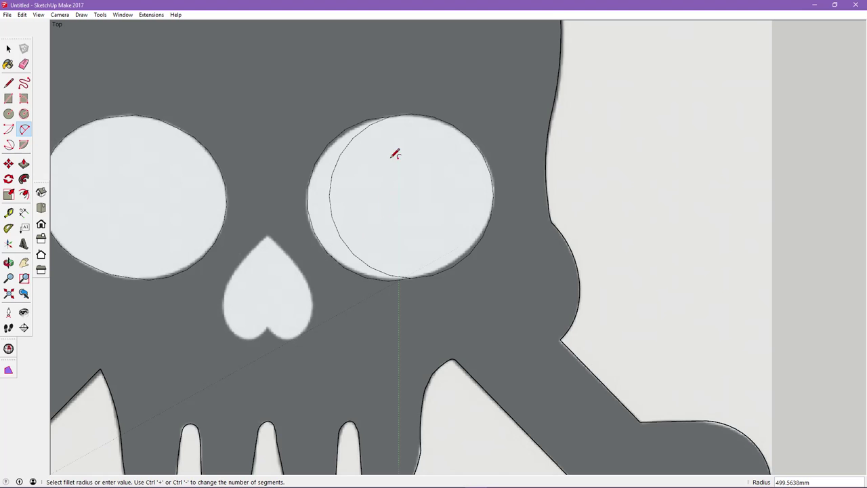
left_click(24, 65)
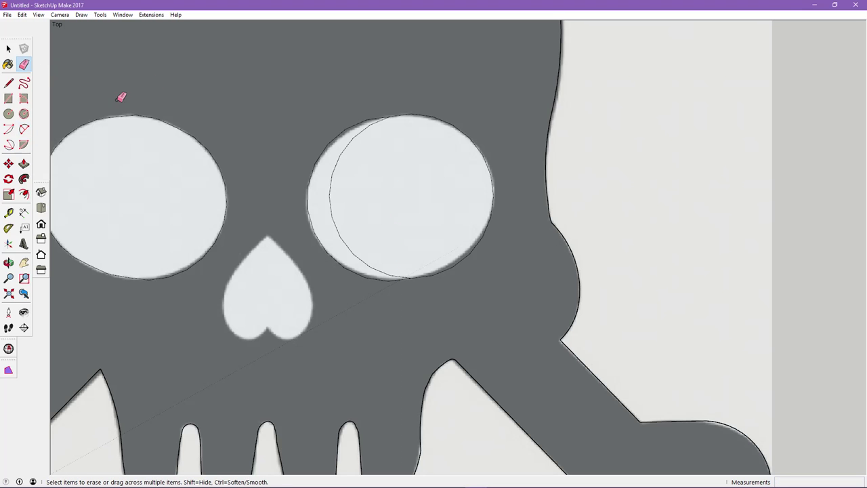
Erase the stray arc in the right eye and the faces filling both eye sockets
left_click_drag(329, 199, 345, 196)
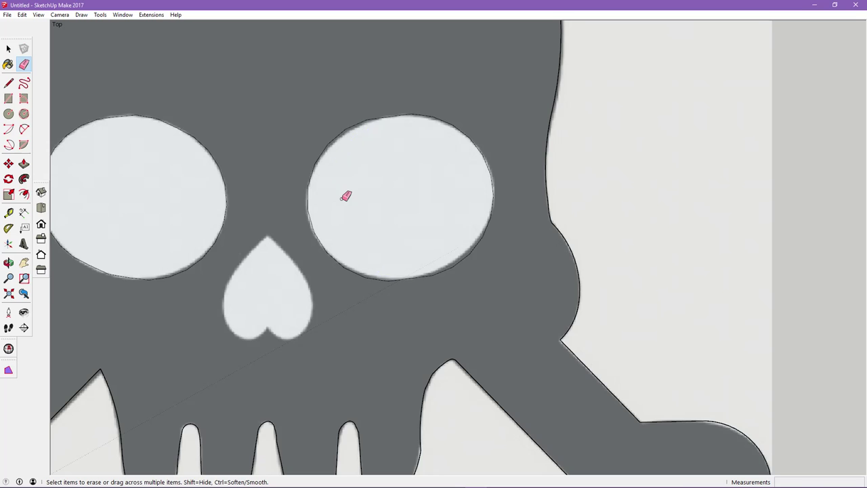
scroll(359, 180, "down", 3)
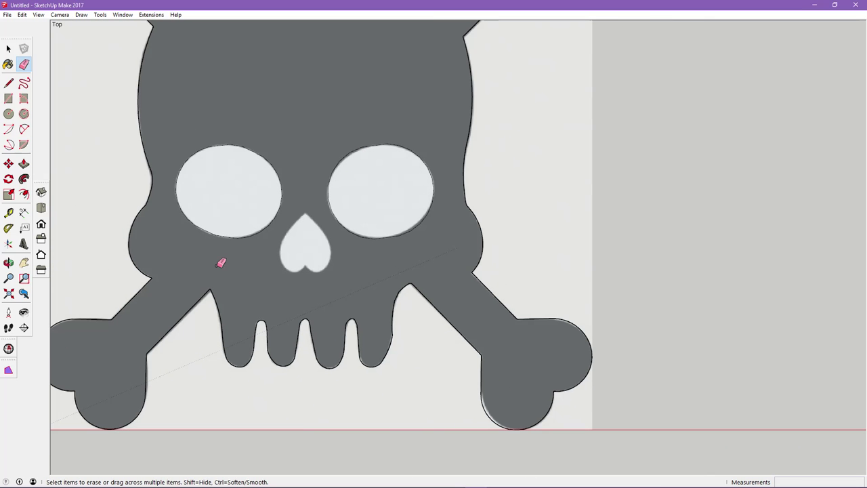
right_click(230, 188)
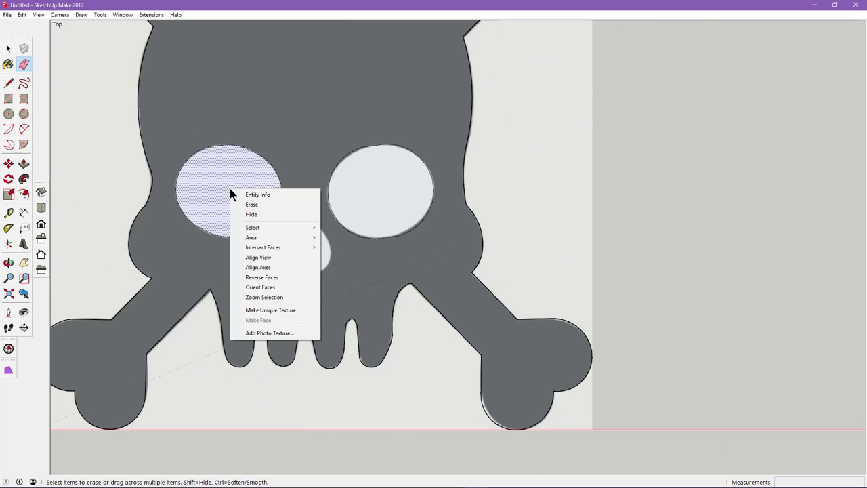
left_click(248, 204)
right_click(379, 184)
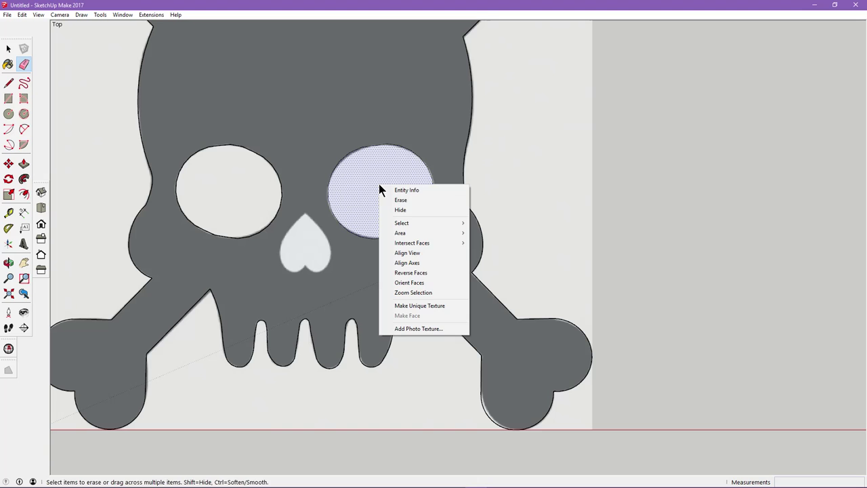
left_click(400, 200)
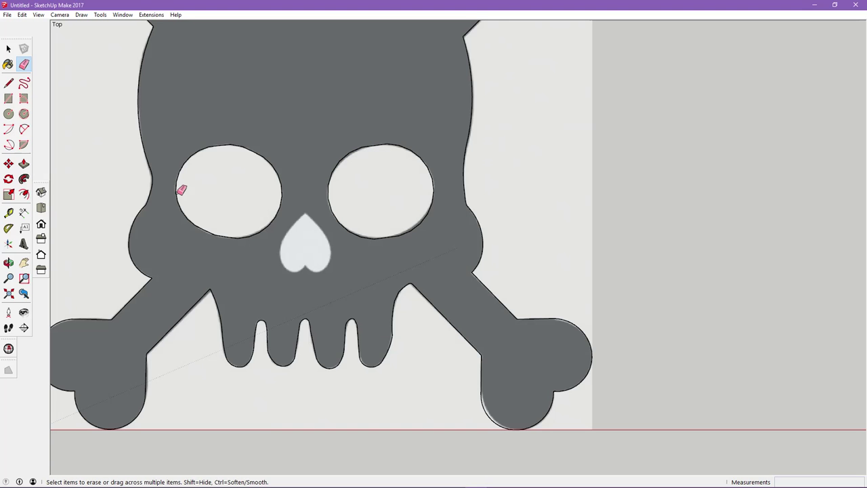
left_click(24, 128)
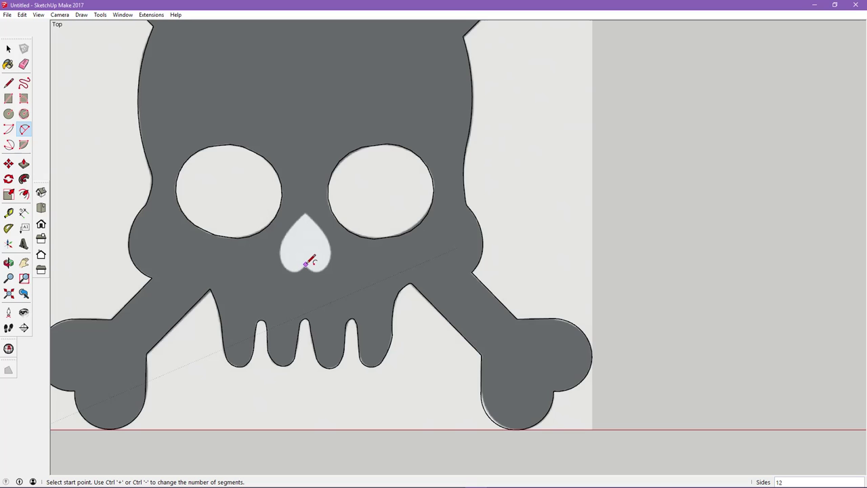
Trace the nose's lower lobes and both sides with four 2-point arcs
scroll(305, 264, "up", 3)
scroll(305, 263, "up", 3)
left_click(302, 271)
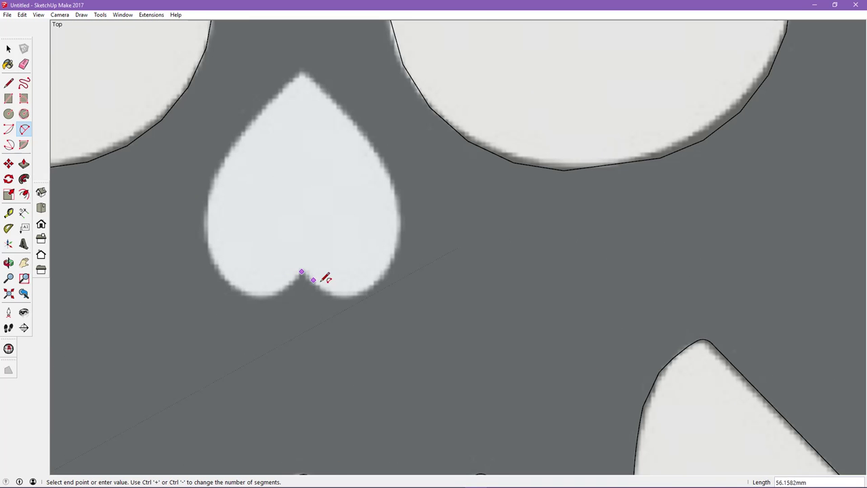
left_click(389, 271)
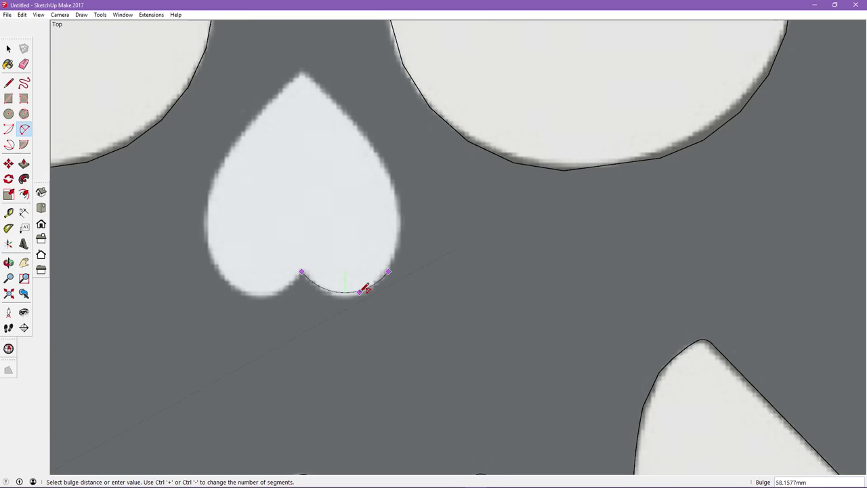
left_click(360, 293)
left_click(388, 271)
left_click(390, 163)
left_click(301, 271)
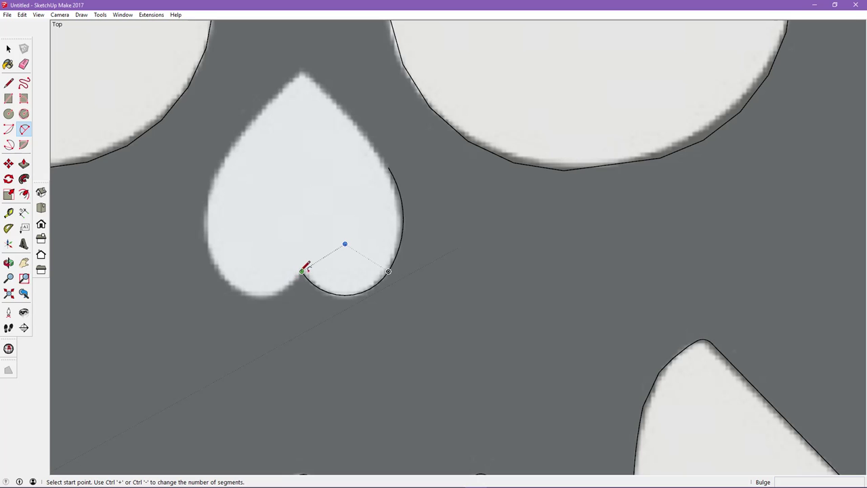
left_click(220, 271)
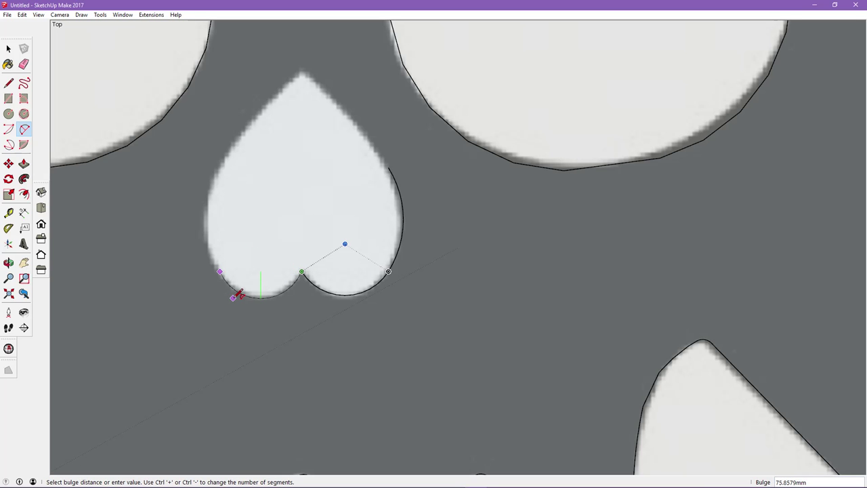
left_click(238, 293)
left_click(220, 271)
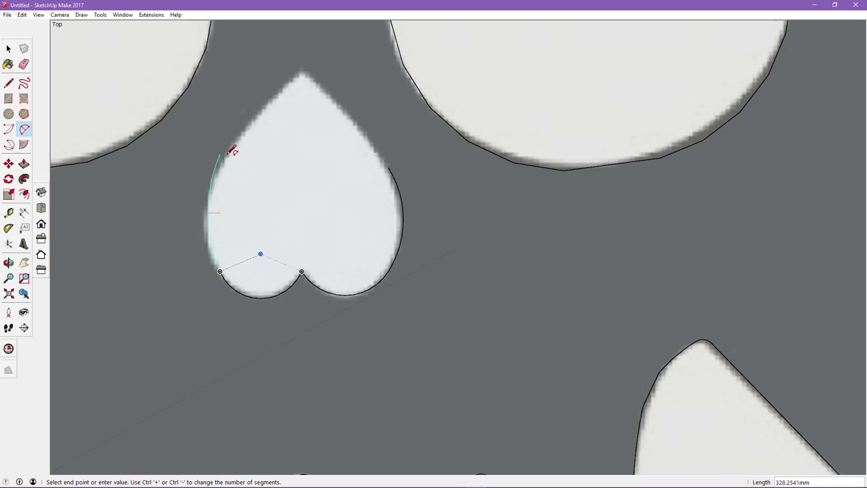
left_click(226, 158)
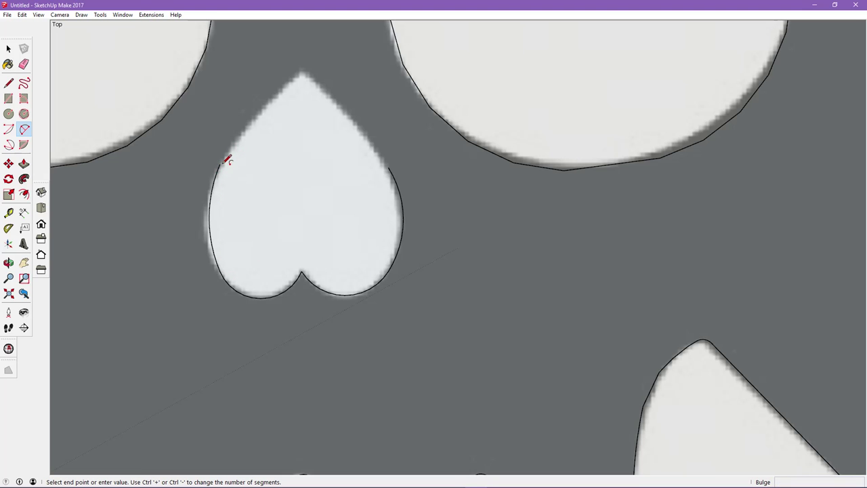
Close the nose's pointed top with two lines and erase the nose face
left_click(8, 83)
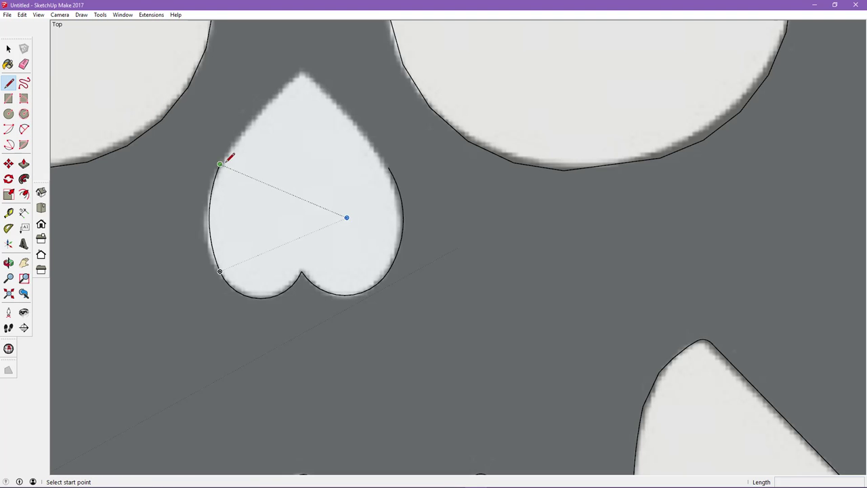
left_click(219, 164)
left_click(301, 69)
left_click(388, 166)
right_click(314, 186)
left_click(332, 202)
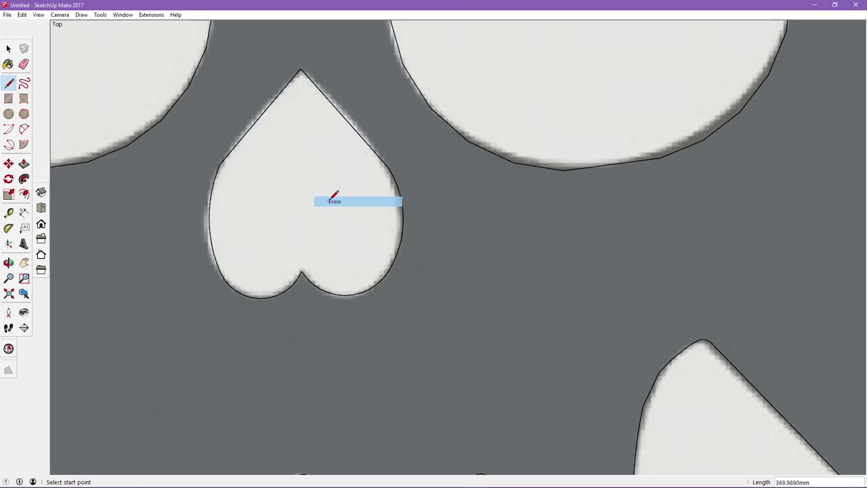
scroll(330, 195, "down", 2)
scroll(326, 192, "down", 4)
scroll(319, 194, "down", 2)
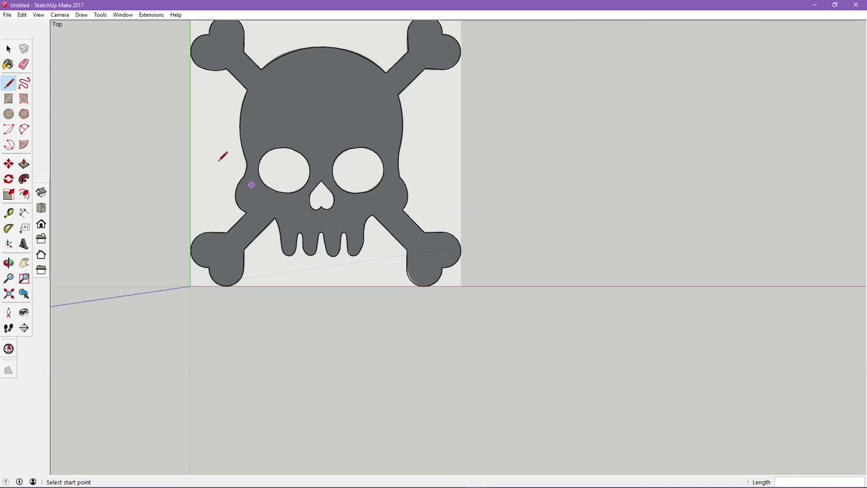
Erase the reference image and push/pull the skull face up 100 mm
right_click(213, 128)
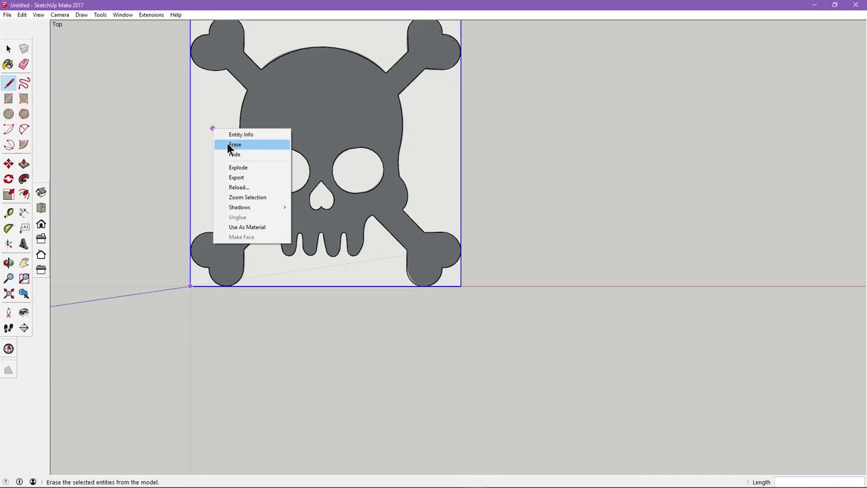
left_click(228, 153)
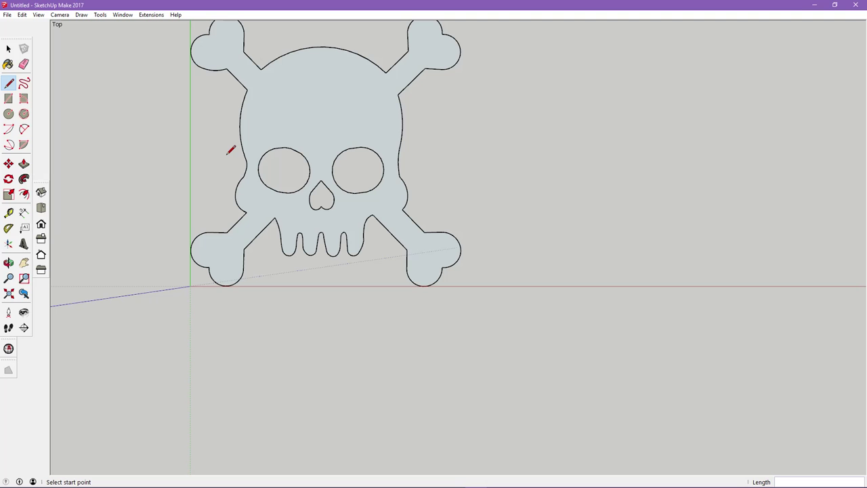
left_click(24, 163)
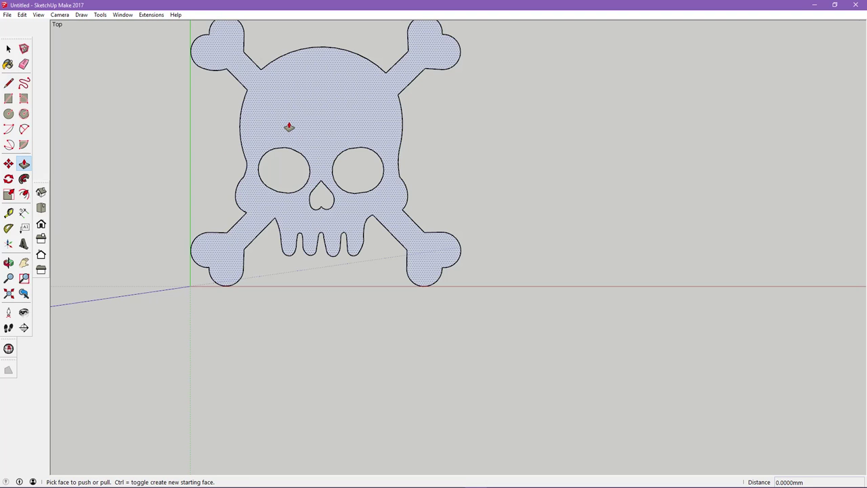
left_click(288, 126)
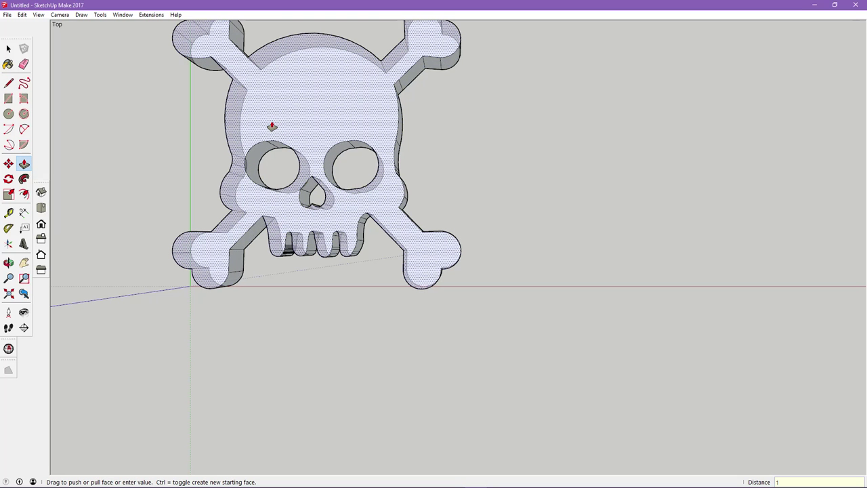
key("Return")
Orbit and zoom around the extruded plate to inspect it
mouse_move(364, 300)
middle_mouse_down()
mouse_move(377, 97)
mouse_move(358, 276)
middle_mouse_up()
key("o")
left_click_drag(355, 292, 333, 176)
key("p")
scroll(286, 236, "up", 1)
scroll(288, 240, "up", 3)
scroll(288, 241, "up", 4)
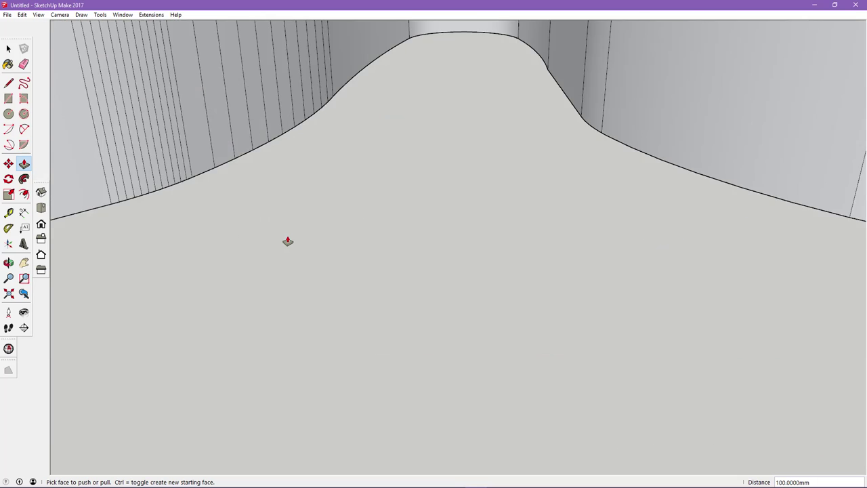
scroll(288, 241, "down", 3)
scroll(288, 242, "down", 1)
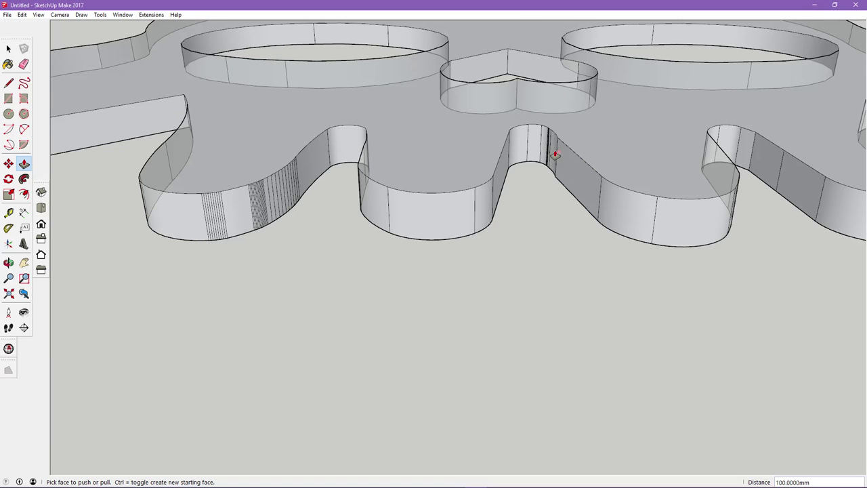
scroll(328, 277, "down", 2)
scroll(231, 240, "down", 2)
left_click(7, 14)
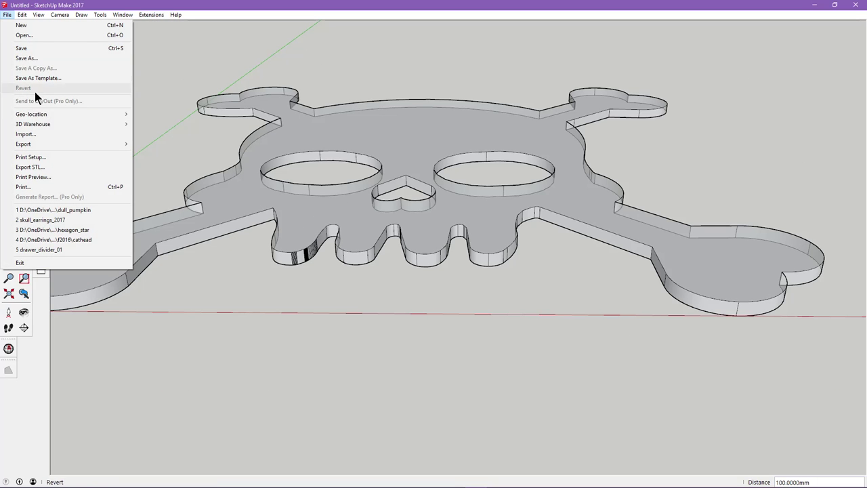
Save the model as skull_bones_2018 in OneDrive > Courses > SketchUp > _f2018
left_click(37, 58)
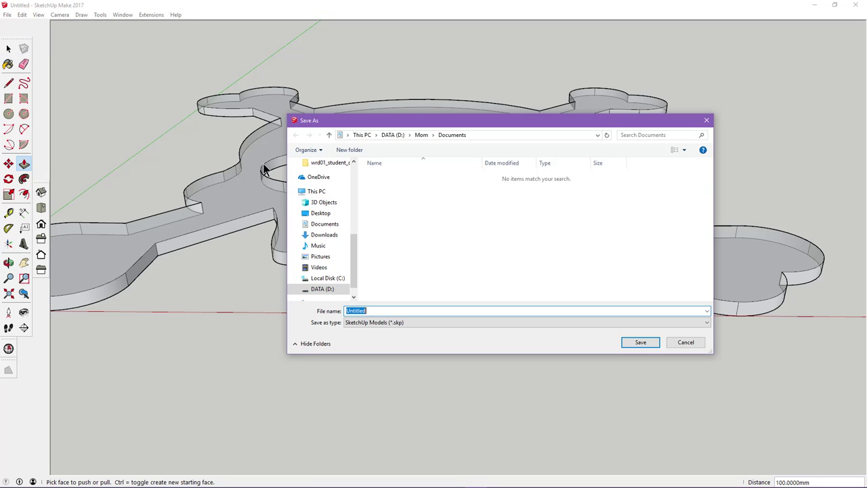
mouse_move(323, 235)
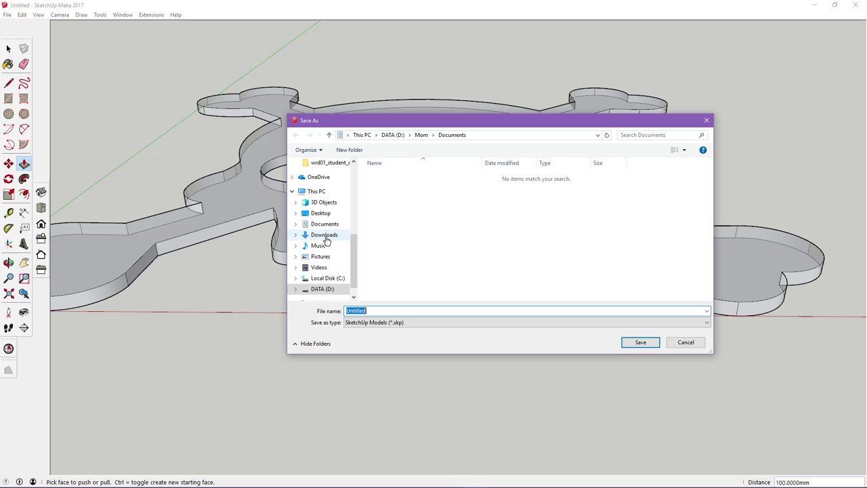
left_click(317, 176)
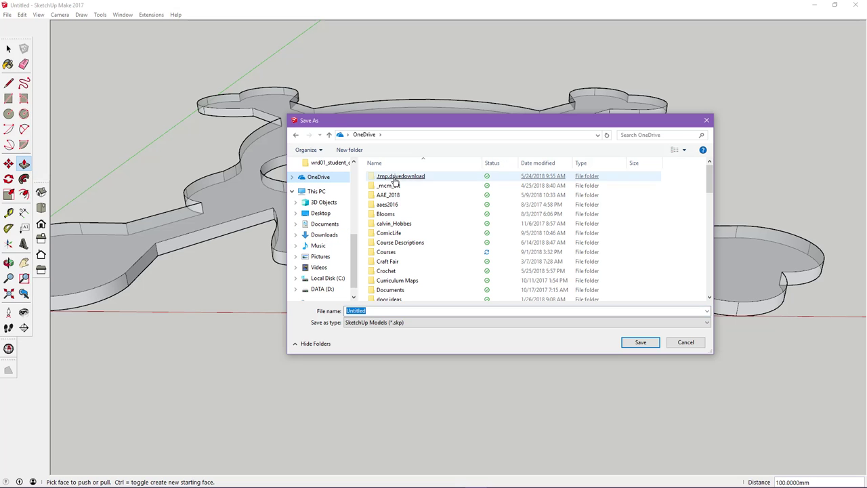
double_click(406, 251)
scroll(405, 279, "down", 2)
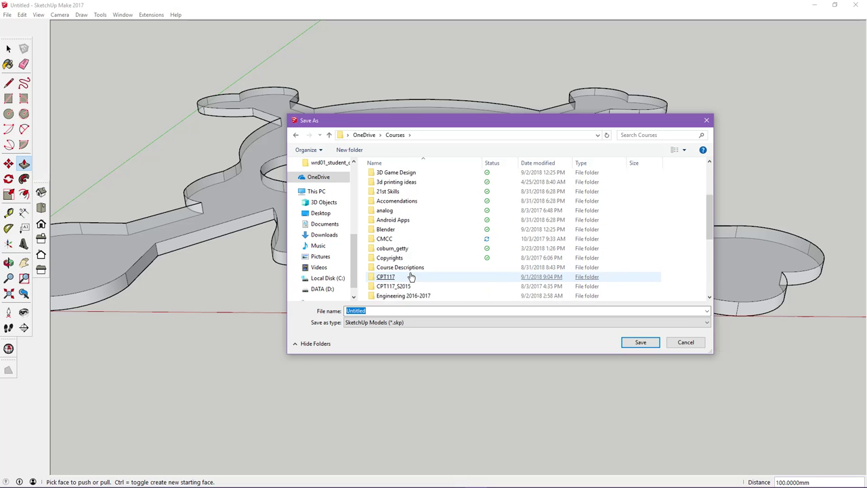
scroll(409, 277, "down", 4)
left_click(384, 229)
scroll(410, 277, "down", 1)
double_click(389, 248)
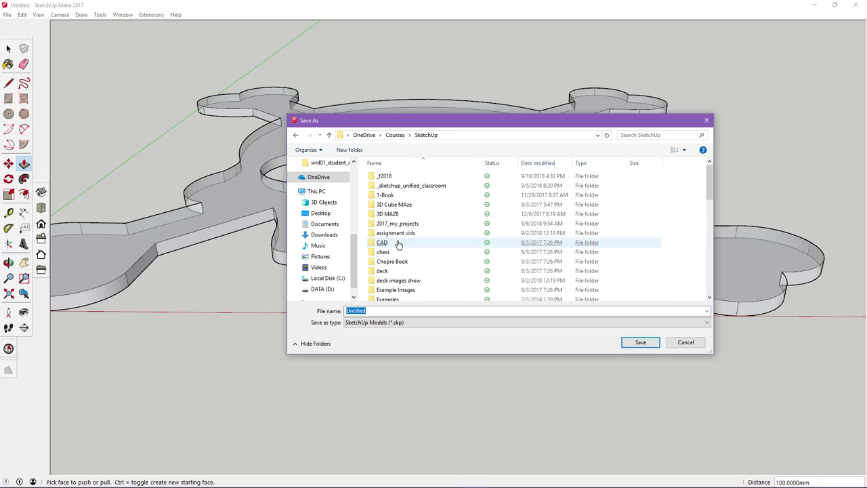
double_click(385, 176)
type("skull_bones_2018")
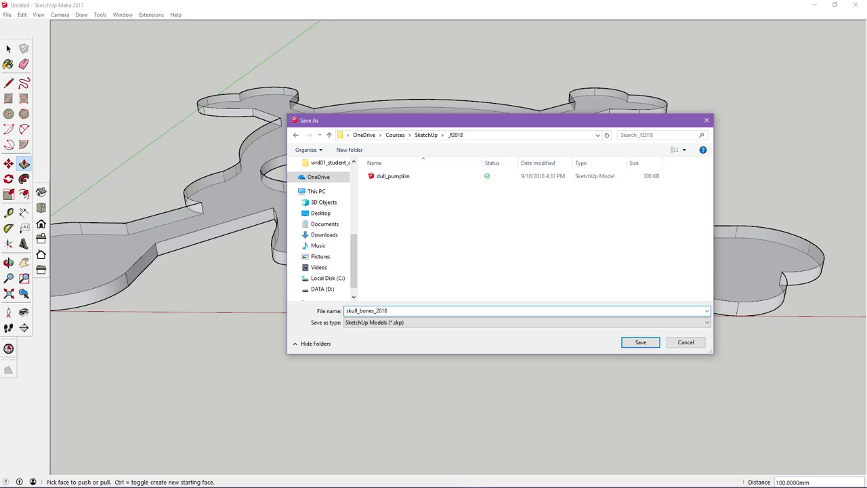
key("Return")
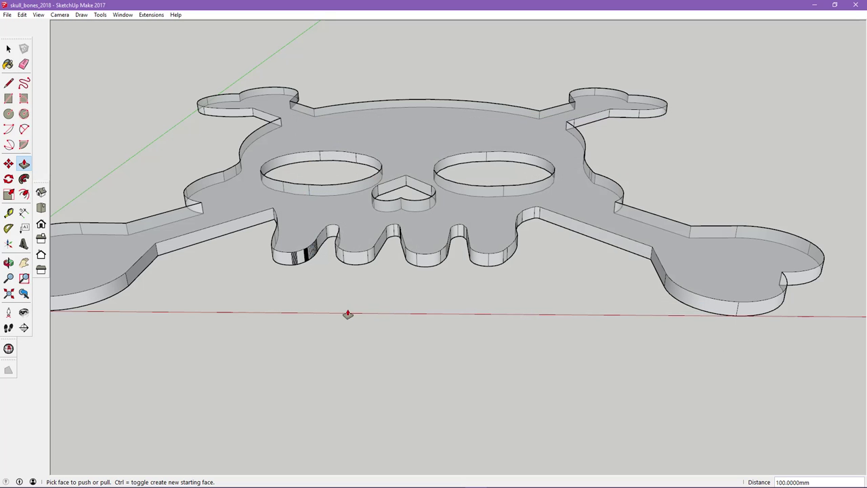